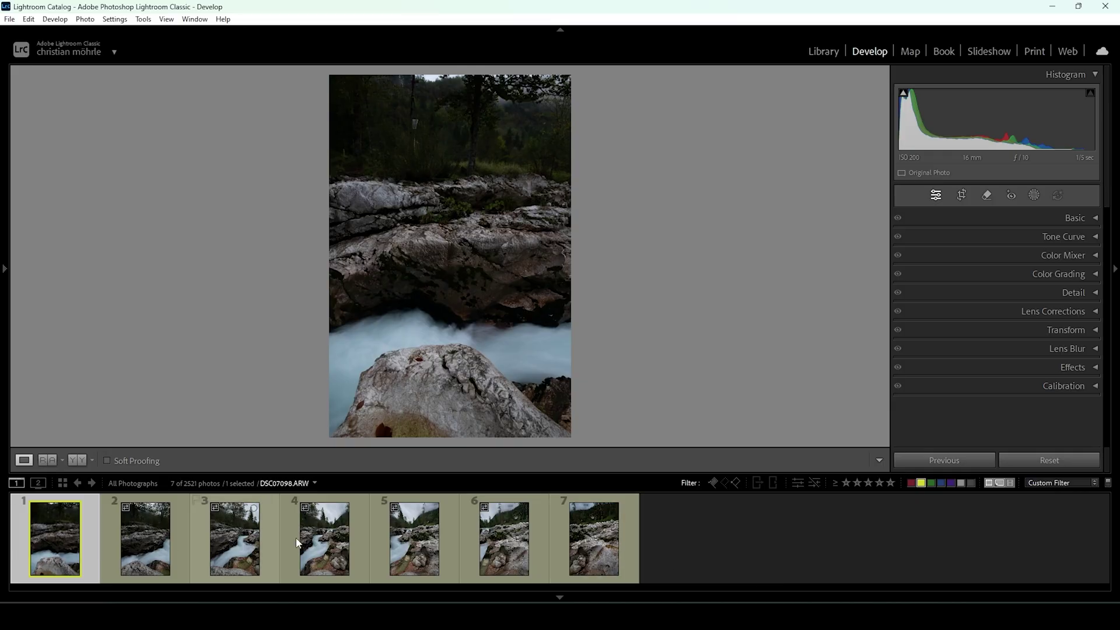
# - Select all seven photos in the filmstrip and open the panorama merge preview for them
pyautogui.hotkey('ctrl', 'a')
pyautogui.rightClick(598, 553)
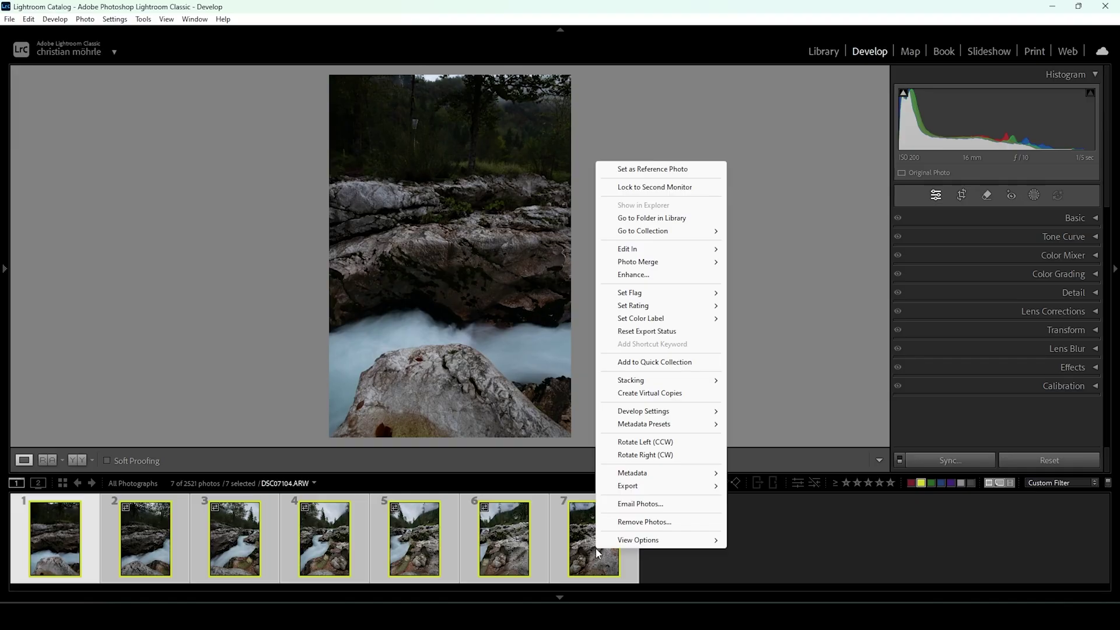
pyautogui.moveTo(659, 262)
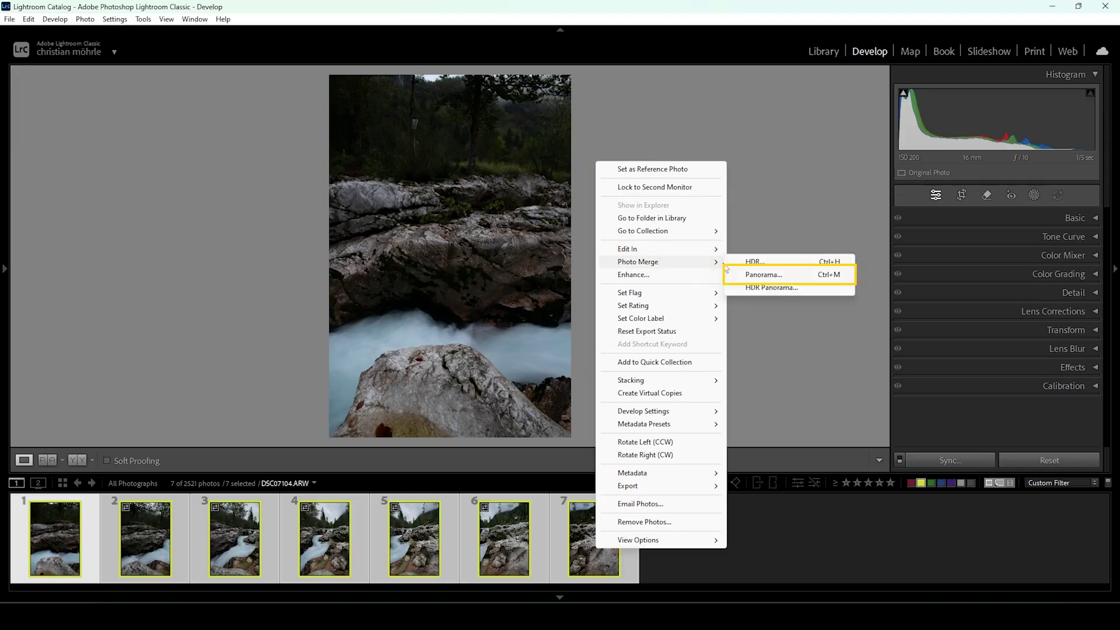
pyautogui.click(773, 278)
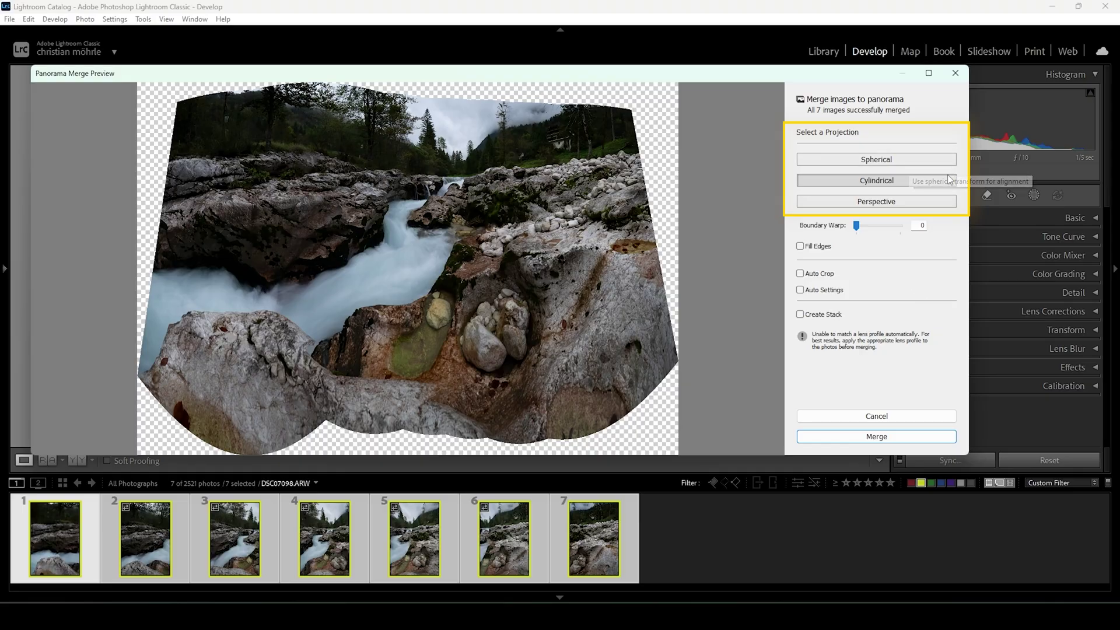
# - Try the Spherical projection and a Boundary Warp of 100, returning to Cylindrical with Boundary Warp at 0
pyautogui.click(907, 162)
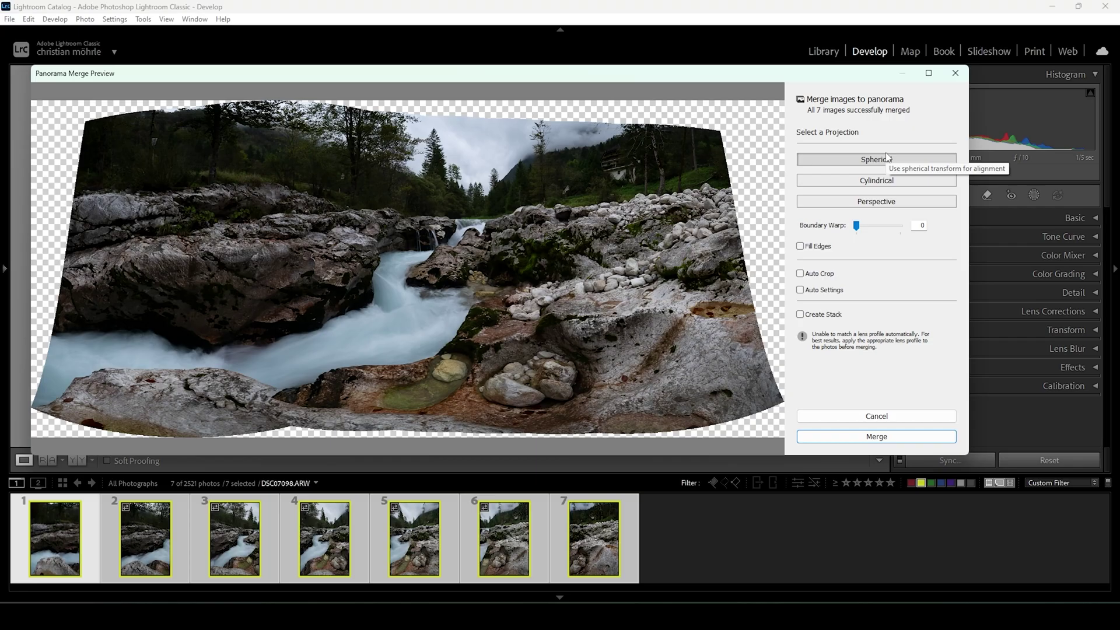
pyautogui.click(904, 185)
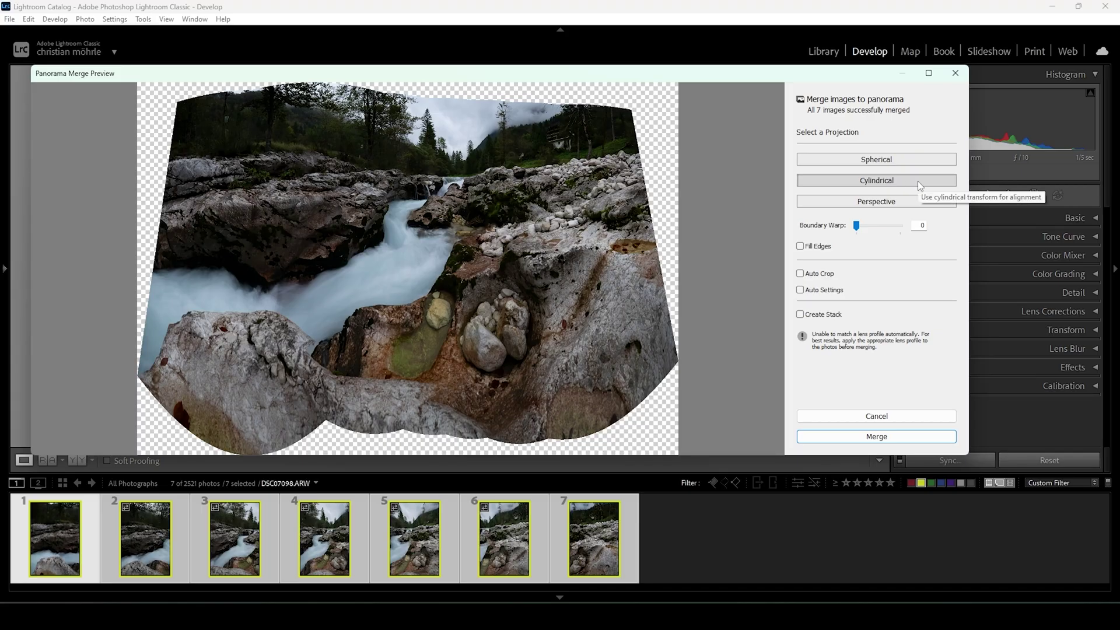
pyautogui.moveTo(856, 226); pyautogui.dragTo(904, 229)
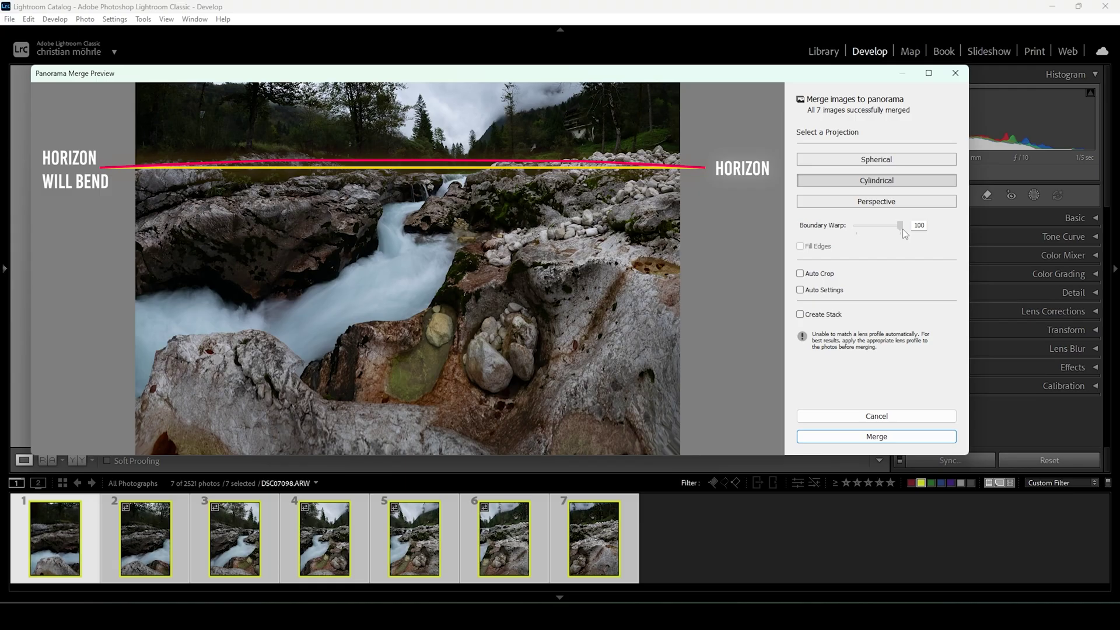
pyautogui.moveTo(902, 228); pyautogui.dragTo(847, 232)
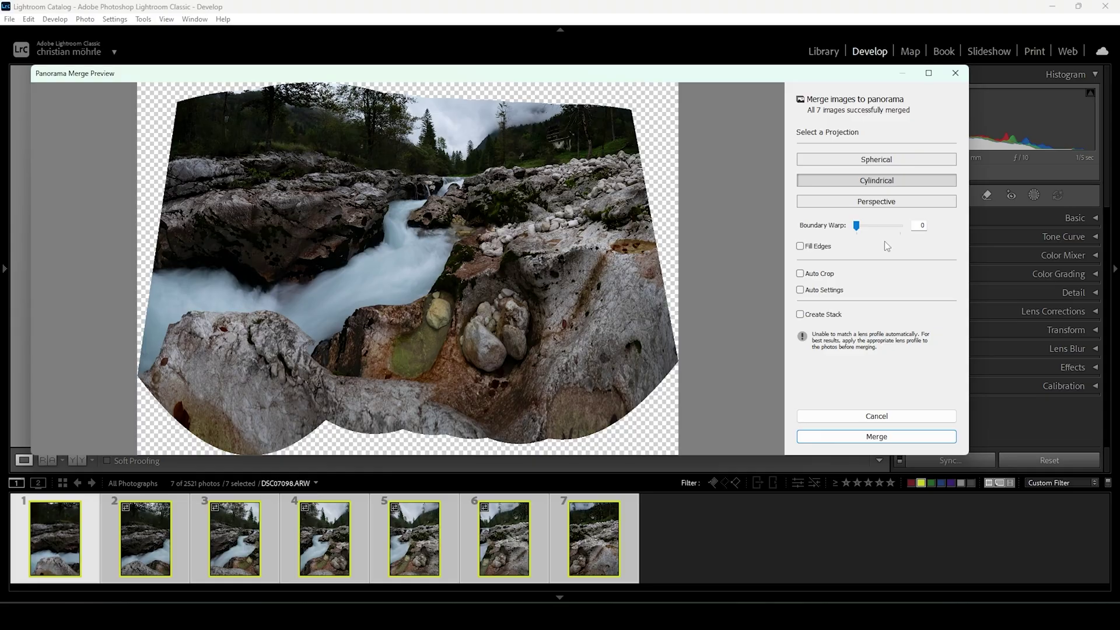
# - Preview Fill Edges, Auto Crop and Auto Settings one at a time, turning each option off again
pyautogui.click(801, 246)
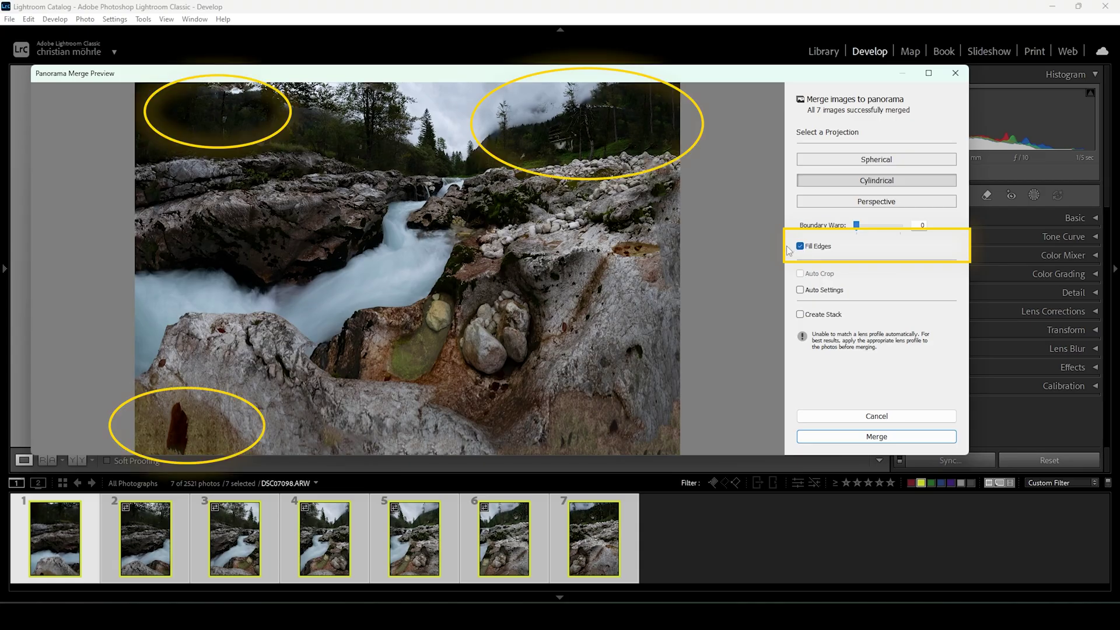
pyautogui.click(800, 246)
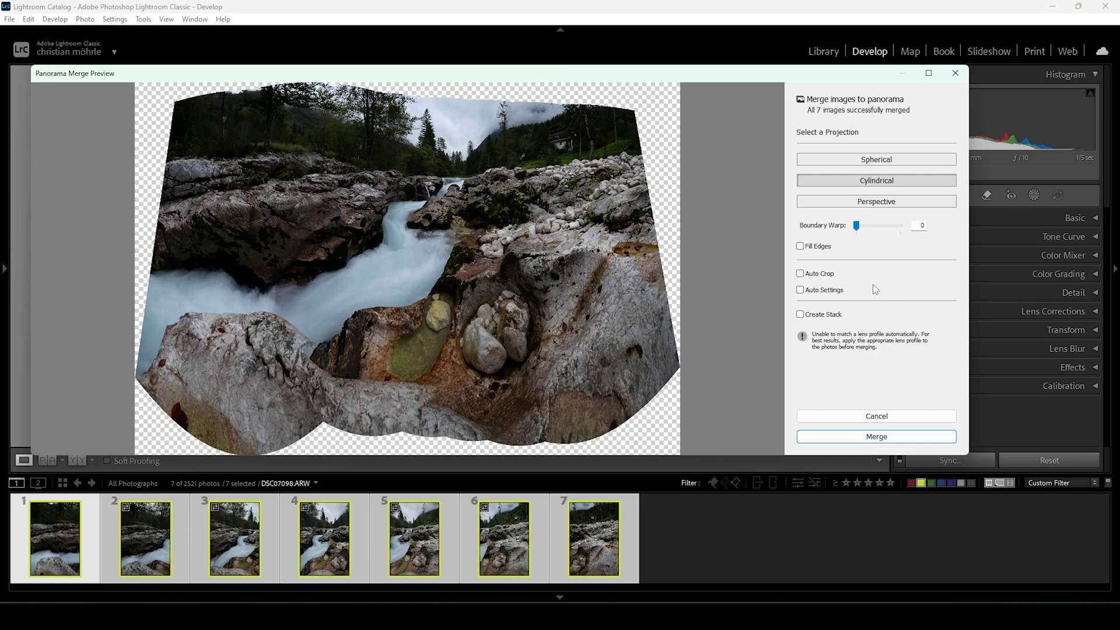
pyautogui.click(817, 274)
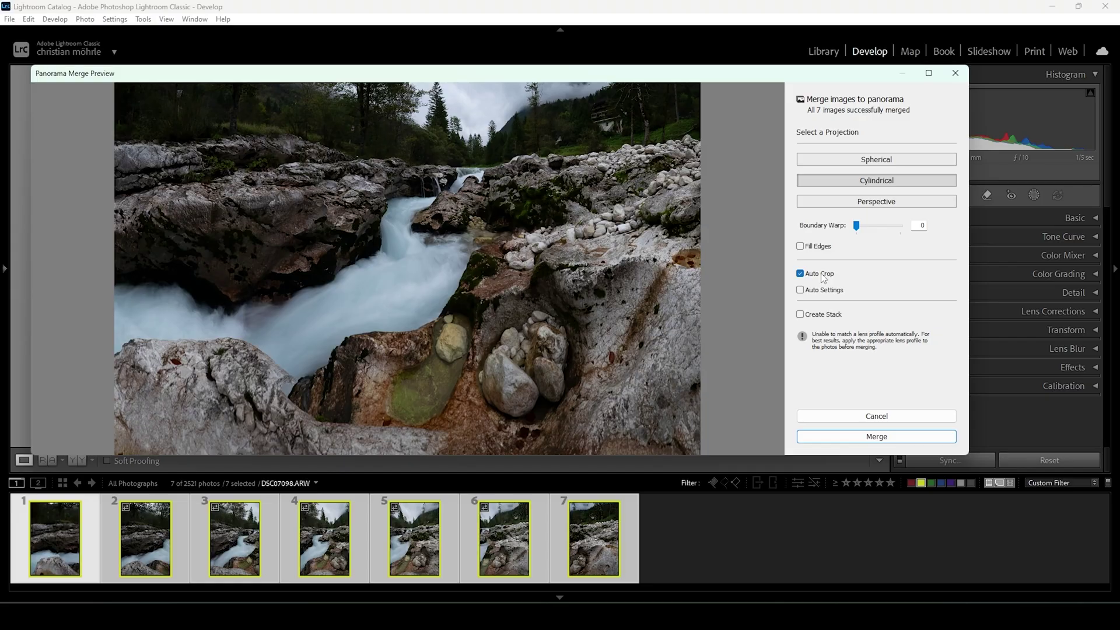
pyautogui.click(822, 277)
pyautogui.click(827, 291)
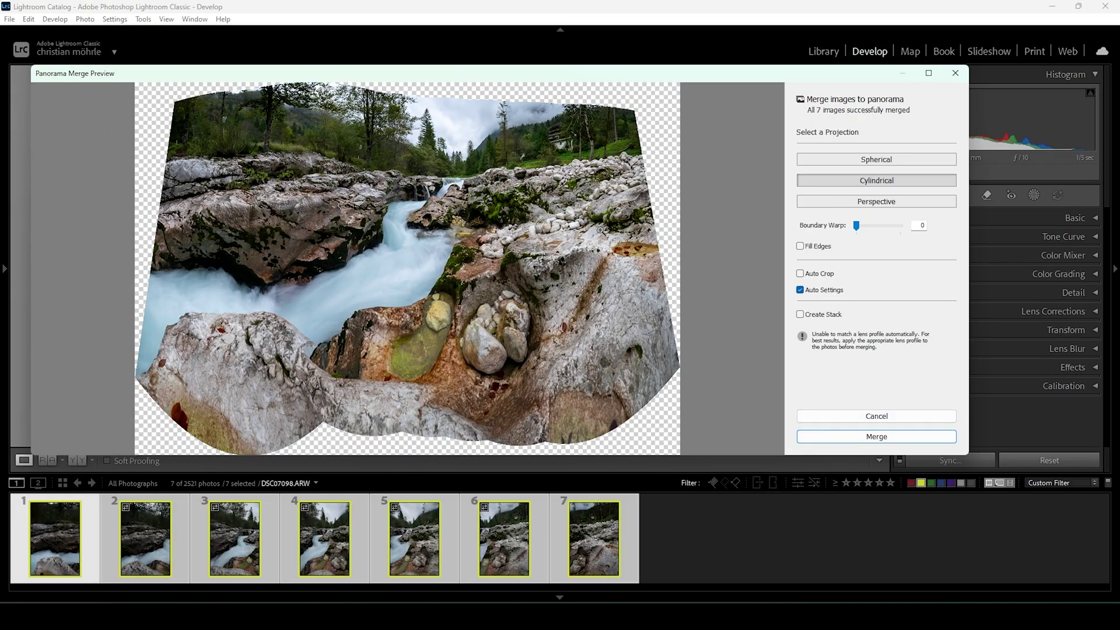
pyautogui.click(816, 290)
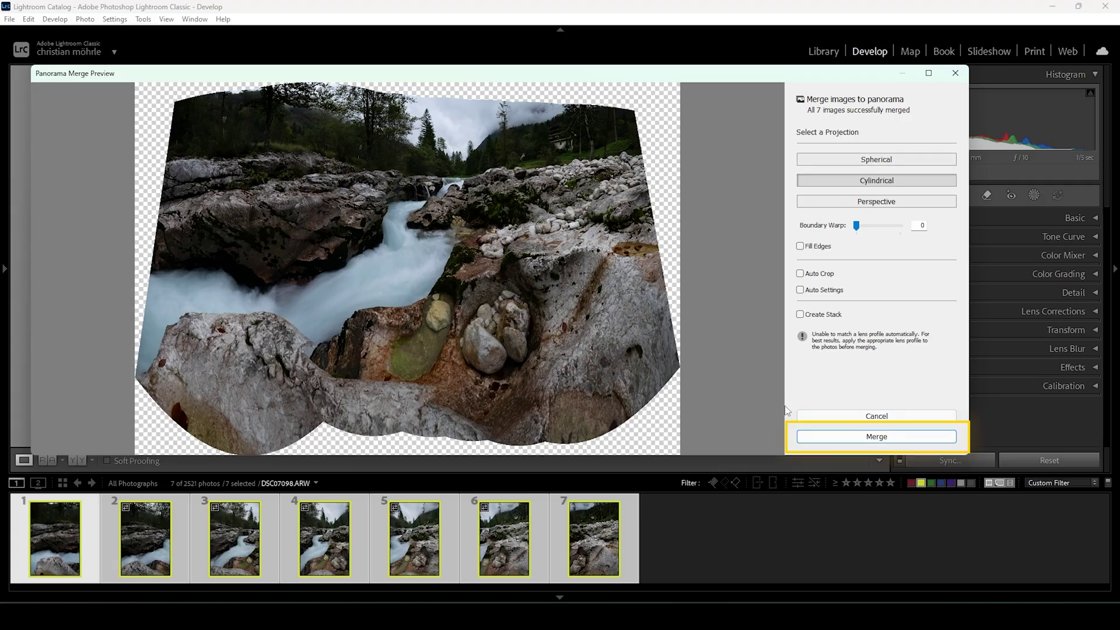
# - Merge the seven images into a panorama and hide the filmstrip
pyautogui.click(861, 442)
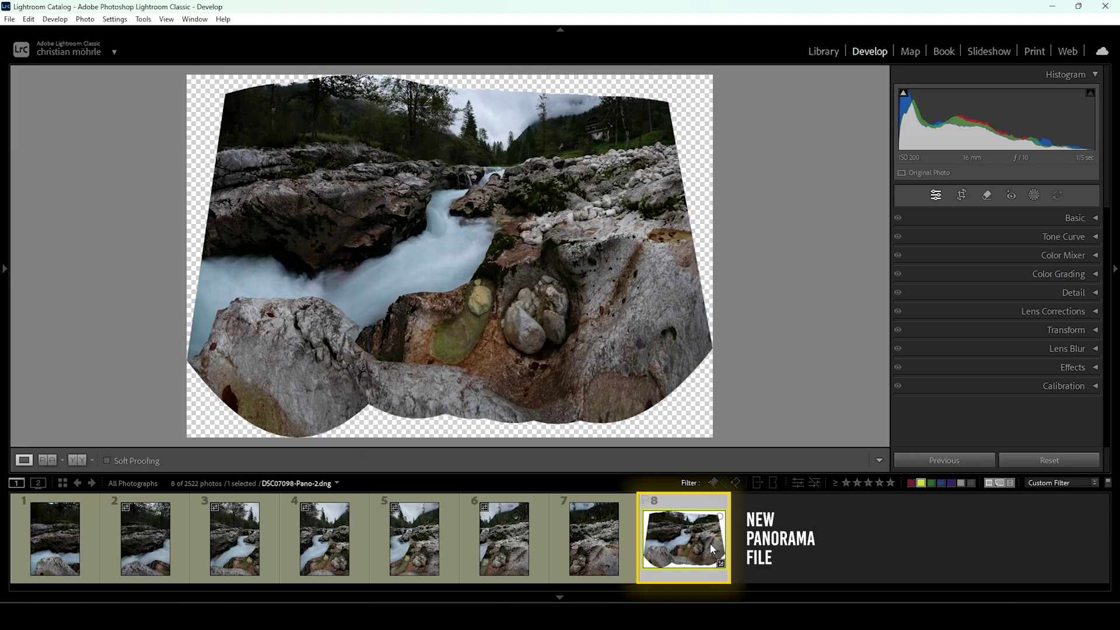
pyautogui.click(689, 594)
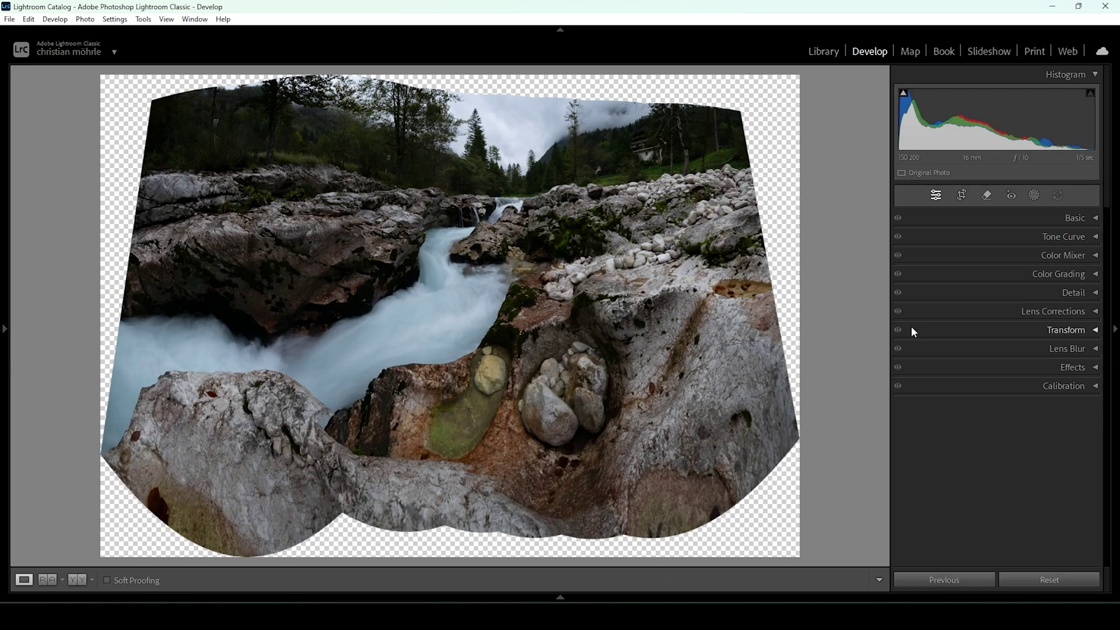
# - Straighten the panorama to an angle of 1.17 and crop its bottom edge up to just below the green rock pool
pyautogui.click(962, 197)
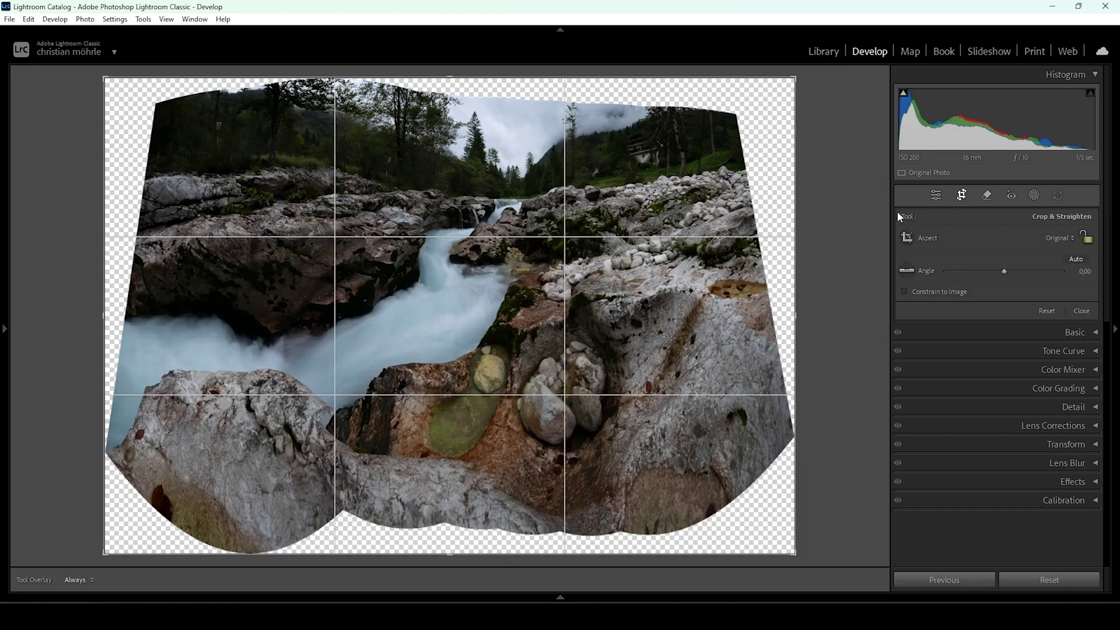
pyautogui.moveTo(807, 77); pyautogui.dragTo(813, 81)
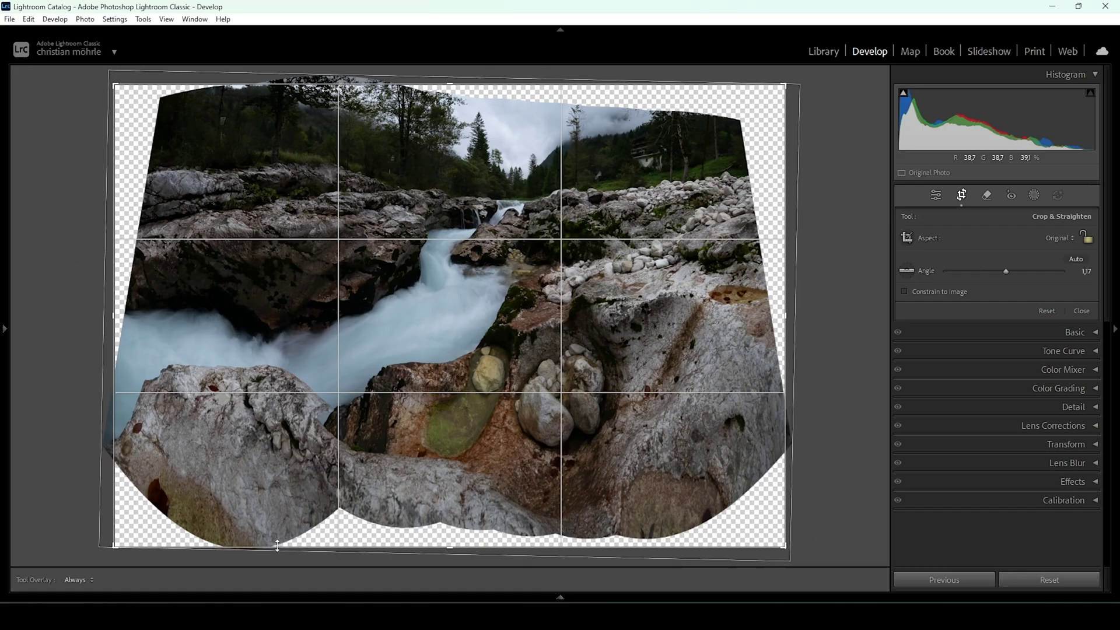
pyautogui.moveTo(435, 547); pyautogui.dragTo(442, 517)
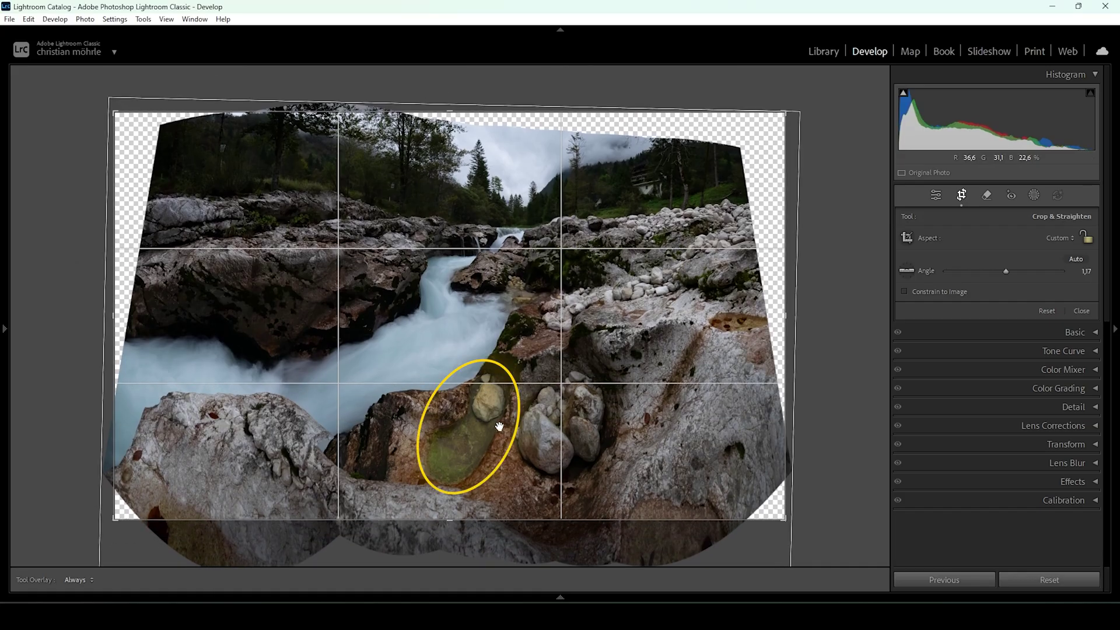
pyautogui.moveTo(435, 534); pyautogui.dragTo(449, 519)
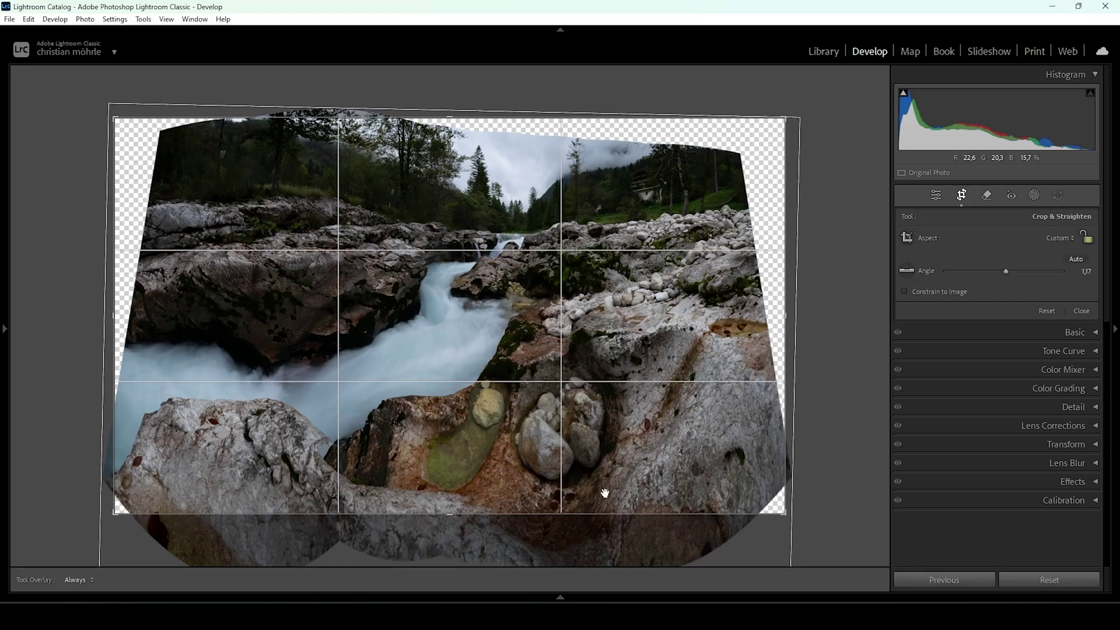
# - Crop both sides of the panorama inside the transparent areas, set the angle to -0.30 and apply the crop
pyautogui.moveTo(114, 316); pyautogui.dragTo(132, 318)
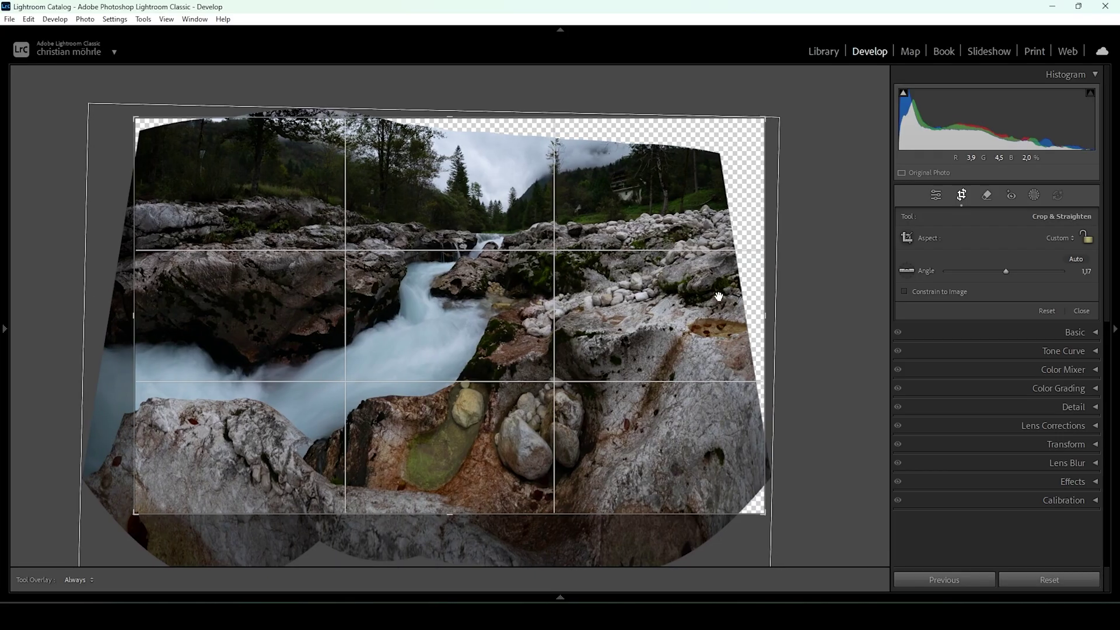
pyautogui.moveTo(763, 317); pyautogui.dragTo(733, 314)
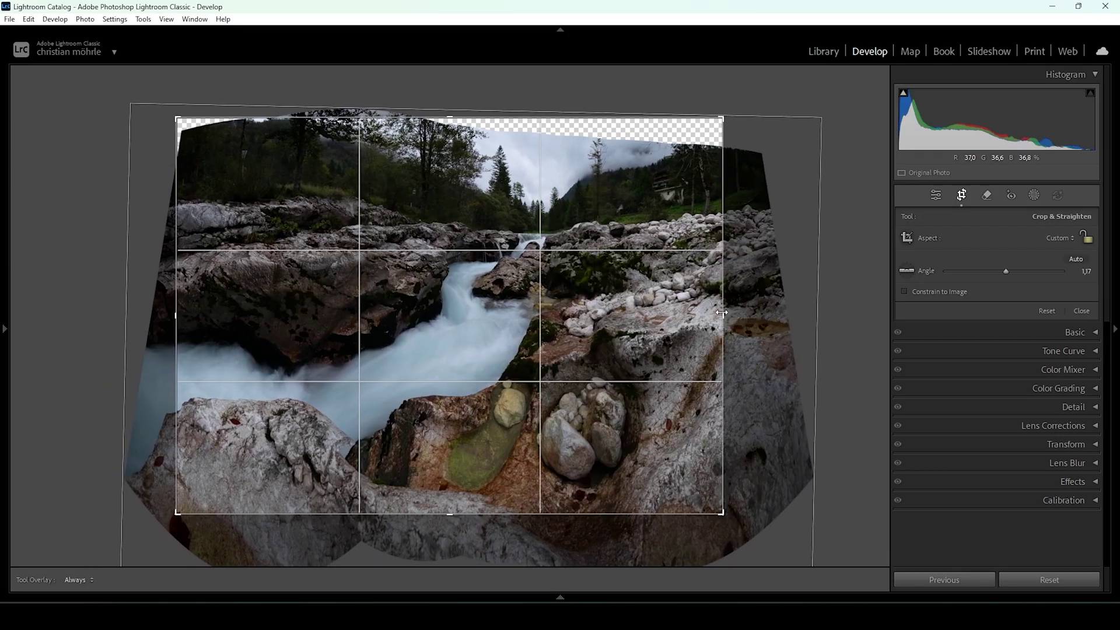
pyautogui.moveTo(160, 110); pyautogui.dragTo(149, 110)
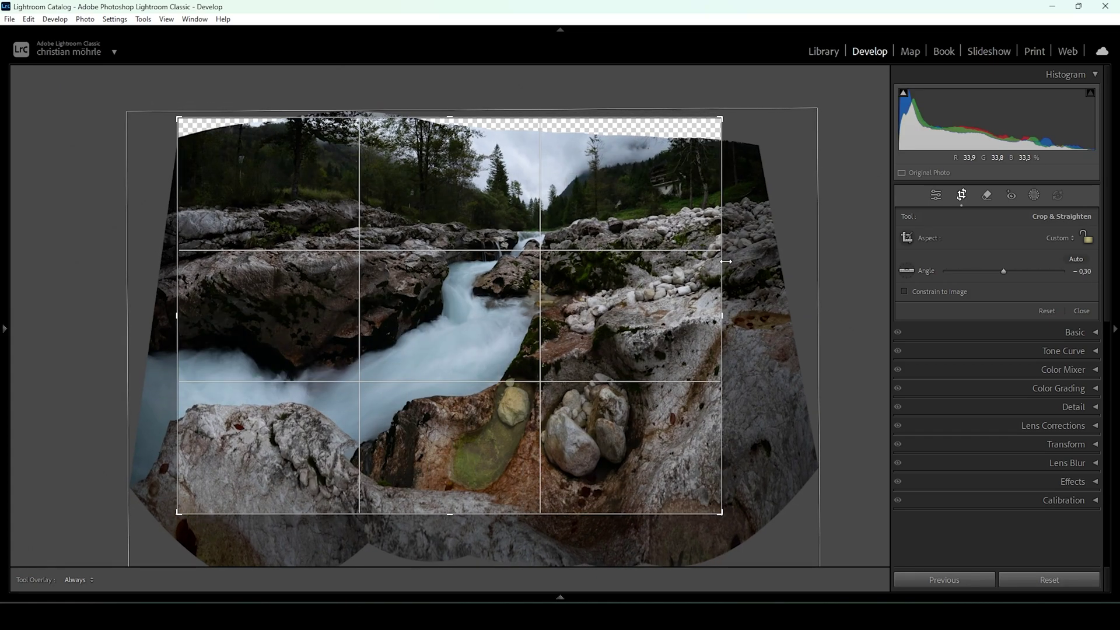
pyautogui.click(961, 196)
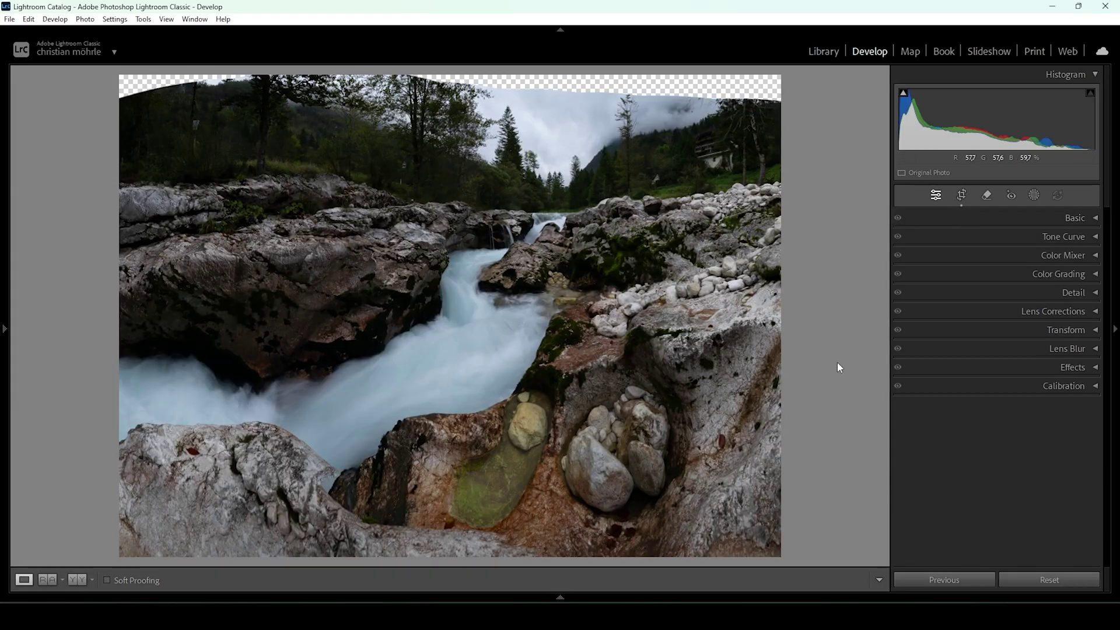
# - Widen the panorama with the Transform adjustments by setting Aspect to -95
pyautogui.click(1068, 333)
pyautogui.scroll(-1, 1106, 349)
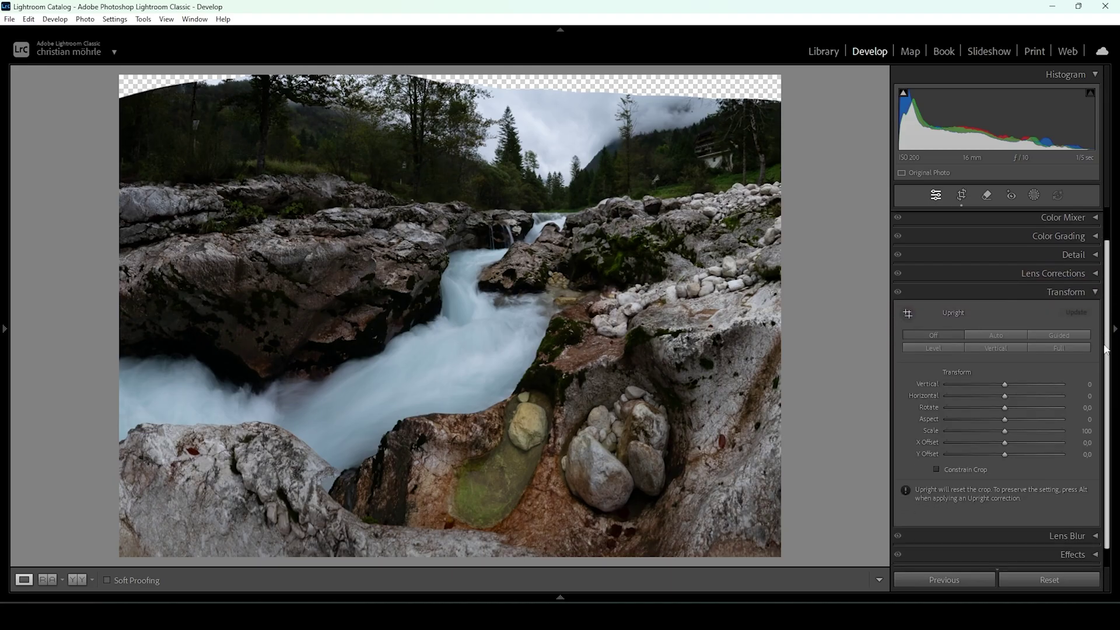
pyautogui.moveTo(1010, 408)
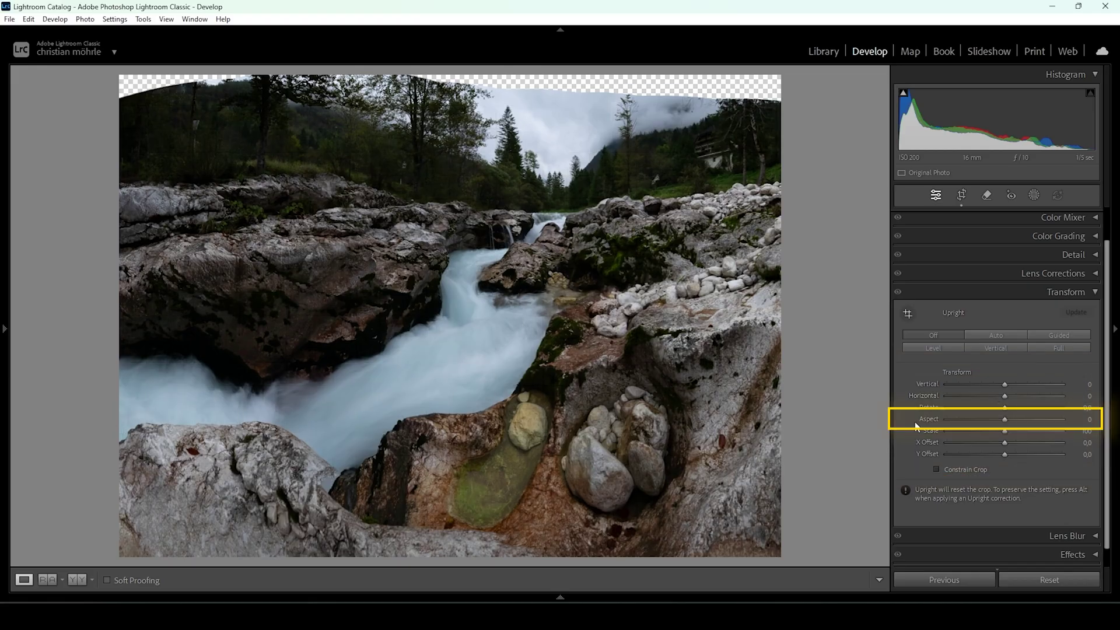
pyautogui.moveTo(1007, 420); pyautogui.dragTo(951, 417)
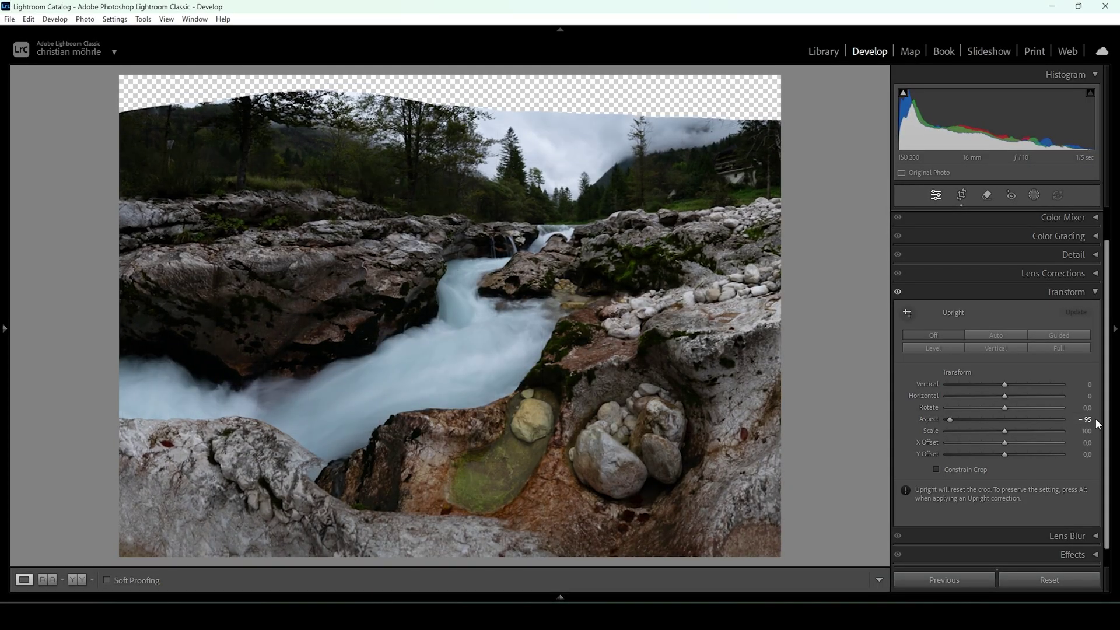
# - Set the Vertical transform to -14 to correct the panorama's perspective
pyautogui.moveTo(1005, 385); pyautogui.dragTo(1001, 389)
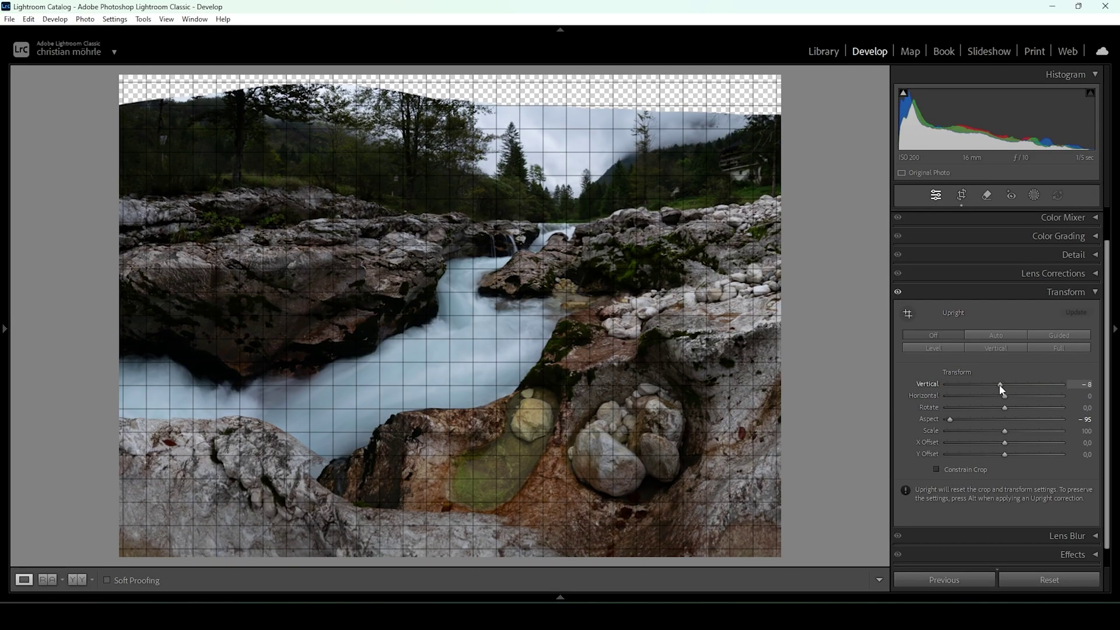
pyautogui.moveTo(1001, 390); pyautogui.dragTo(1000, 391)
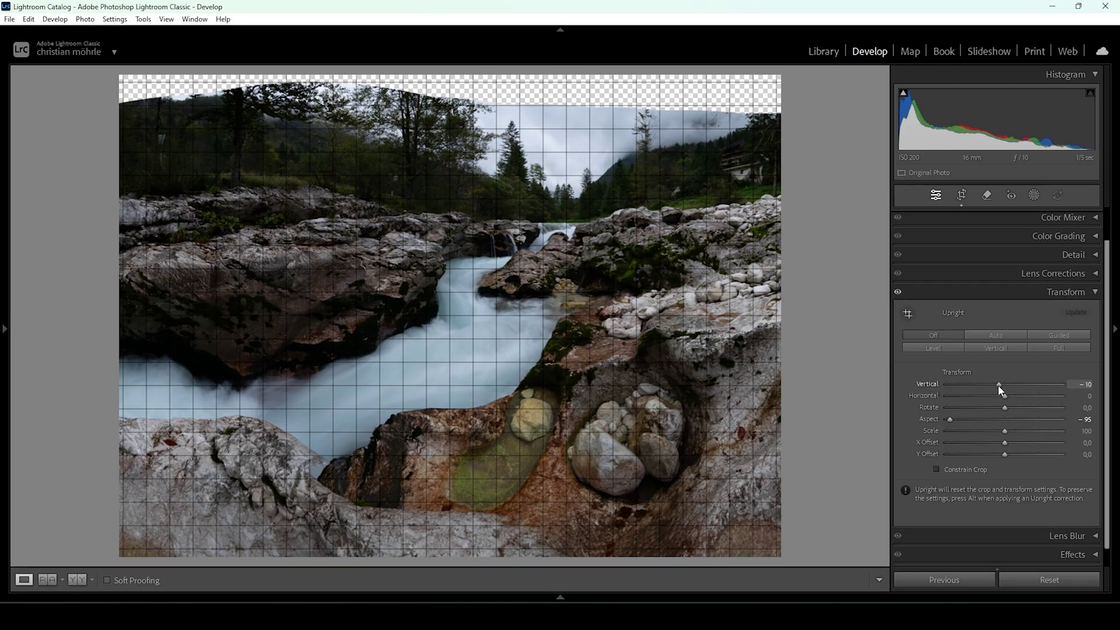
pyautogui.moveTo(999, 385); pyautogui.dragTo(996, 385)
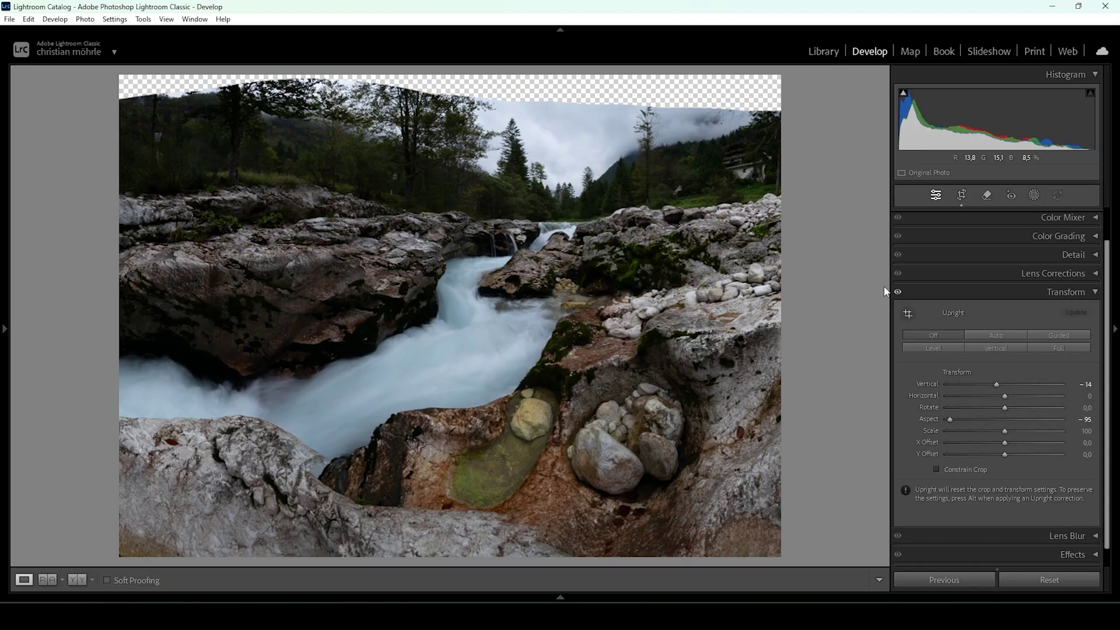
# - Tighten the crop at the panorama's bottom and top edges, apply it and collapse the Transform settings
pyautogui.click(961, 195)
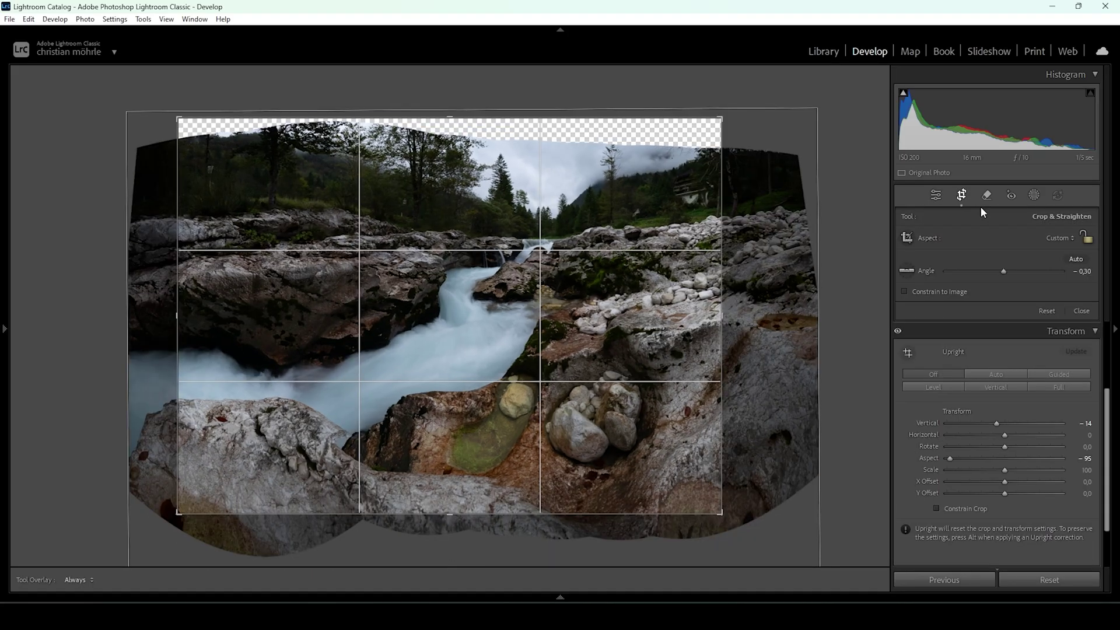
pyautogui.moveTo(463, 514); pyautogui.dragTo(471, 503)
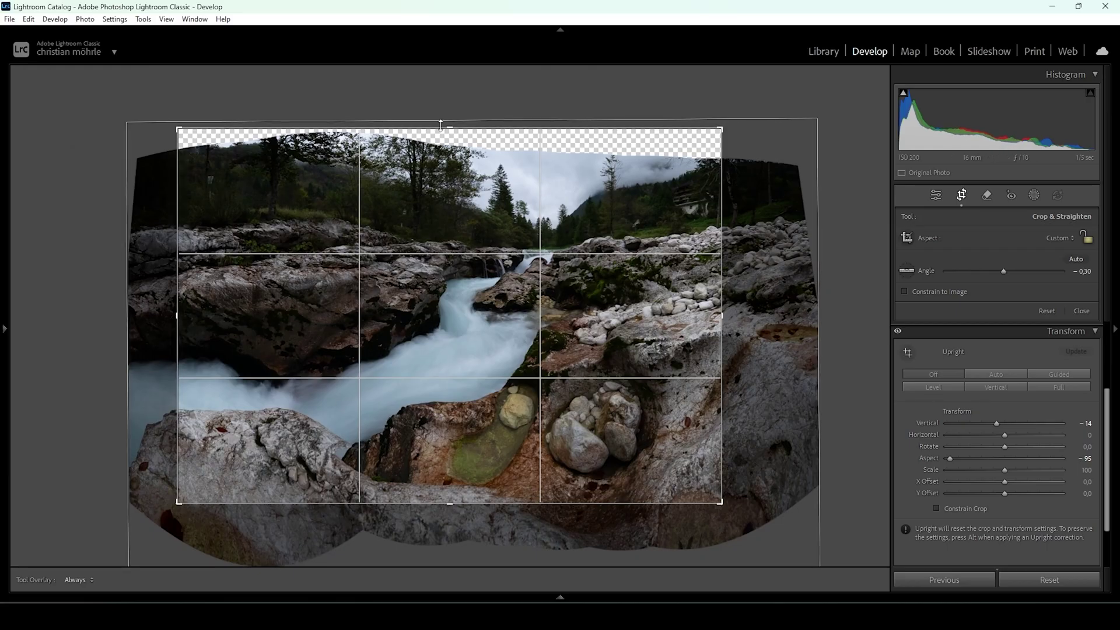
pyautogui.moveTo(443, 124); pyautogui.dragTo(446, 132)
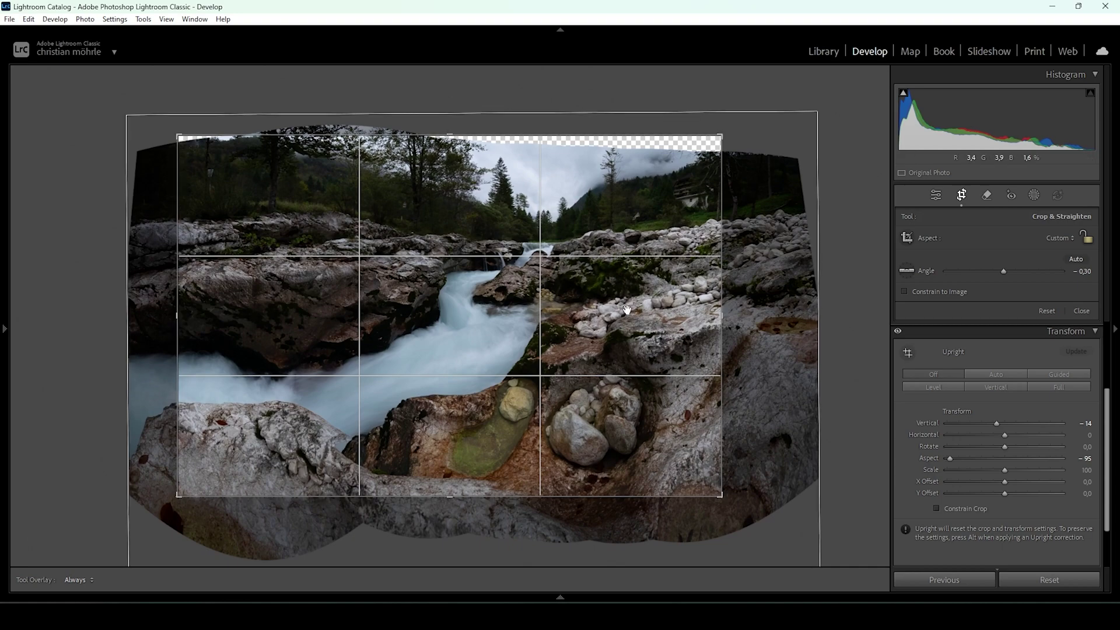
pyautogui.click(936, 193)
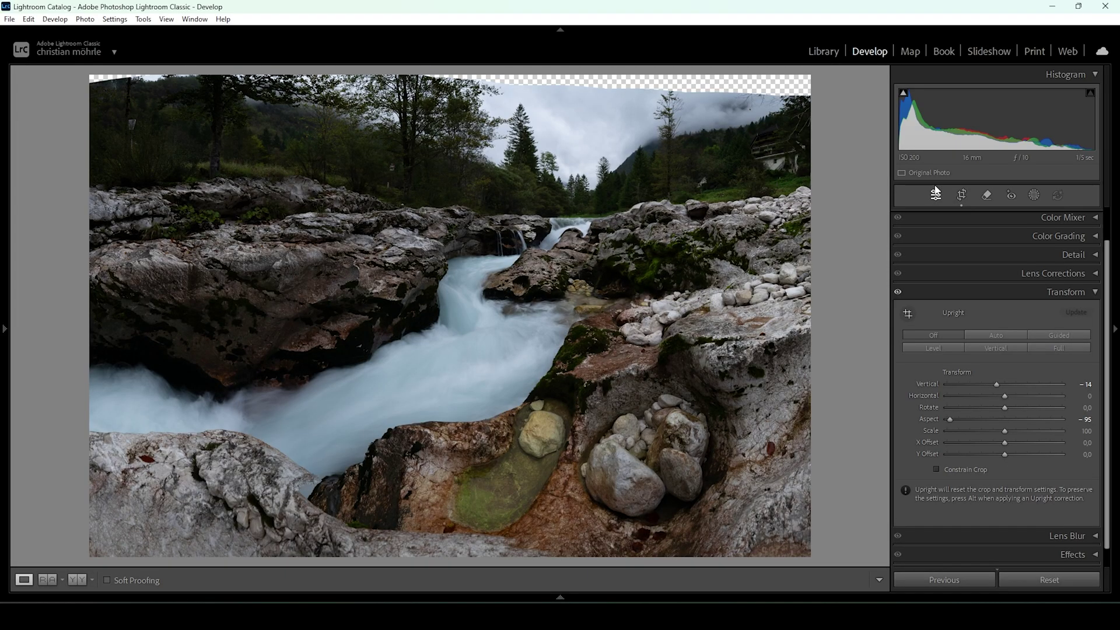
pyautogui.click(1048, 292)
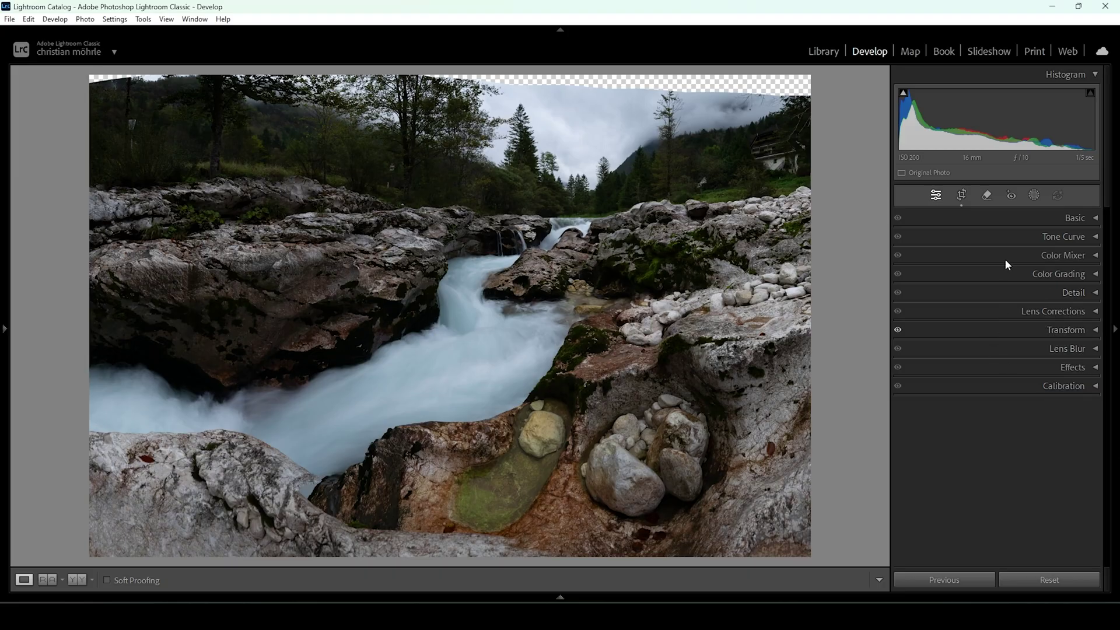
# - Remove the house on the right hillside and the small distractions among the trees using the Remove tool with generative AI
pyautogui.click(987, 196)
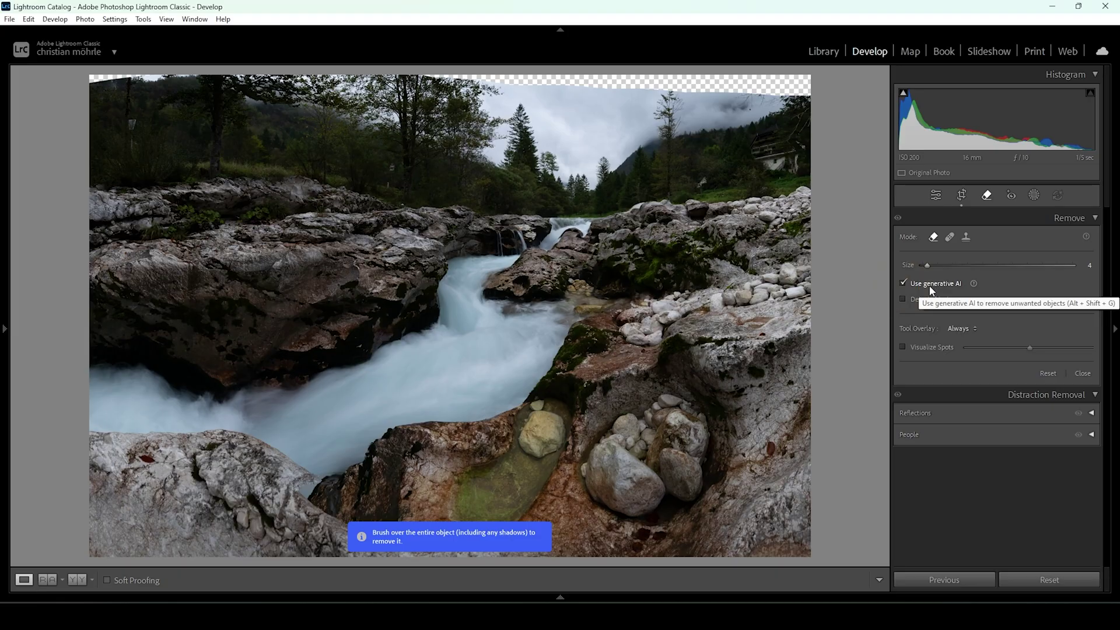
pyautogui.scroll(1, 758, 149)
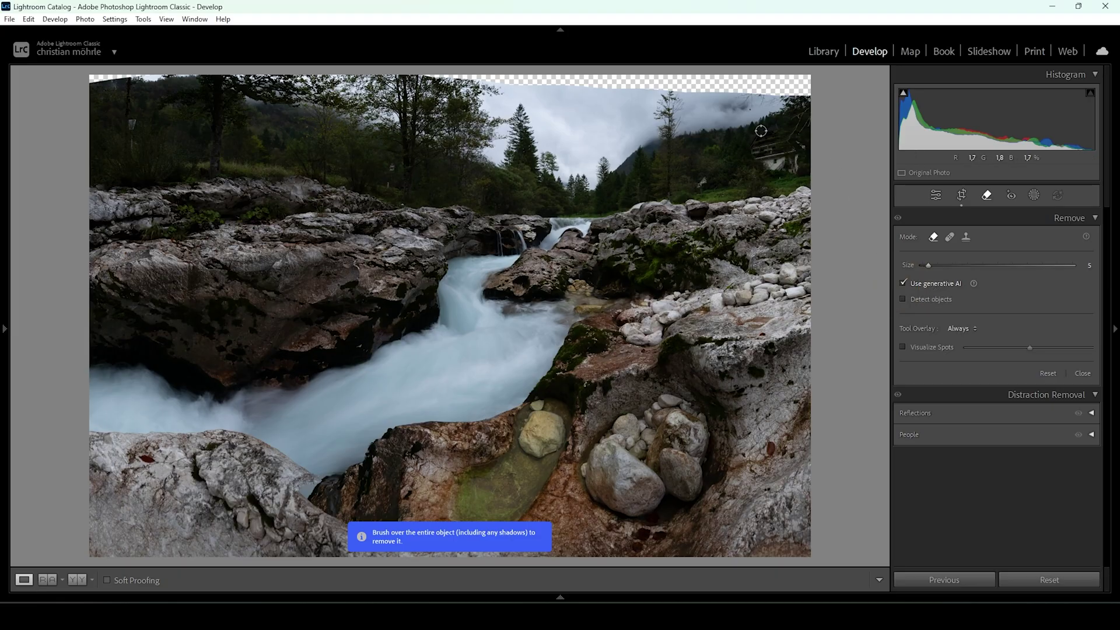
pyautogui.moveTo(761, 131)
pyautogui.mouseDown()
pyautogui.moveTo(751, 158)
pyautogui.moveTo(776, 173)
pyautogui.moveTo(796, 155)
pyautogui.moveTo(769, 122)
pyautogui.moveTo(754, 149)
pyautogui.mouseUp()
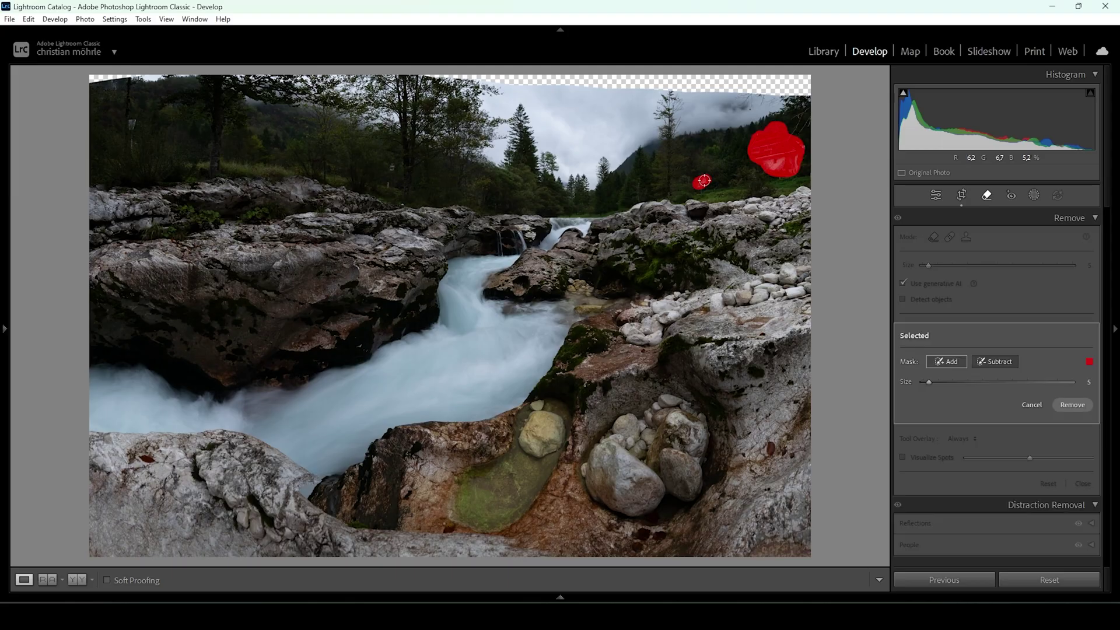
pyautogui.press('[')
pyautogui.click(387, 183)
pyautogui.moveTo(130, 121); pyautogui.dragTo(134, 156)
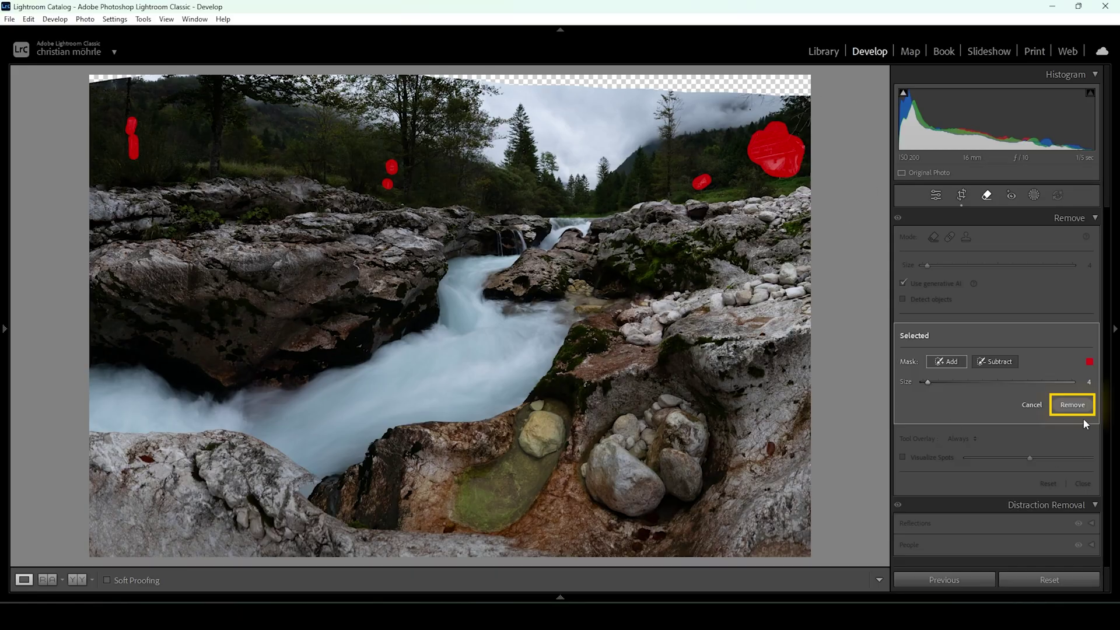
pyautogui.click(1072, 405)
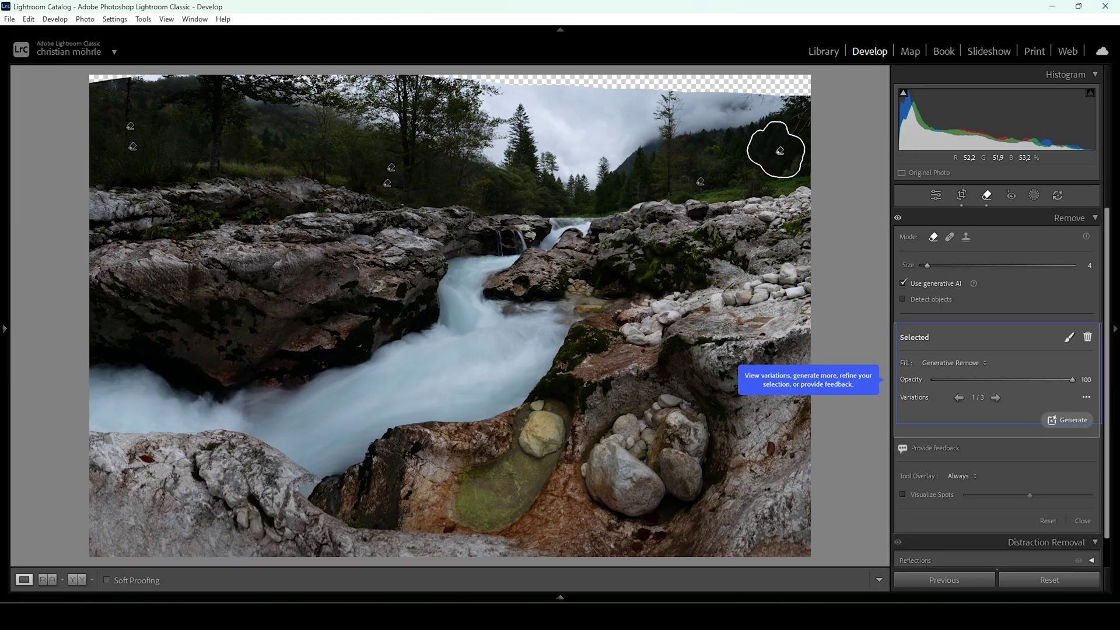
pyautogui.click(936, 198)
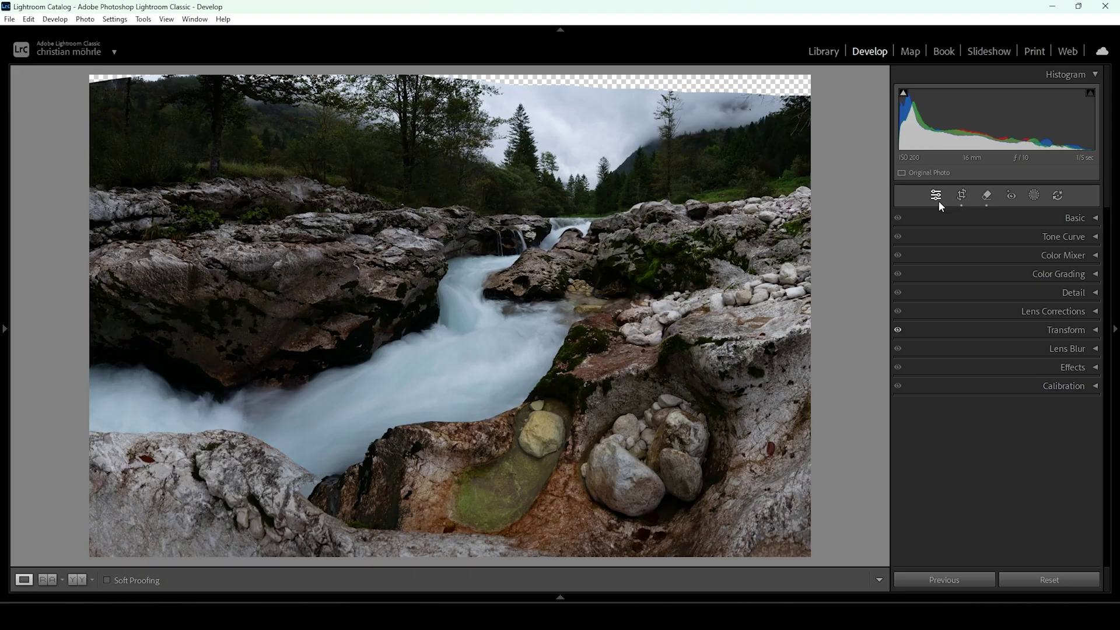
# - Change the panorama's profile to Adobe Landscape in the Basic adjustments
pyautogui.click(1075, 218)
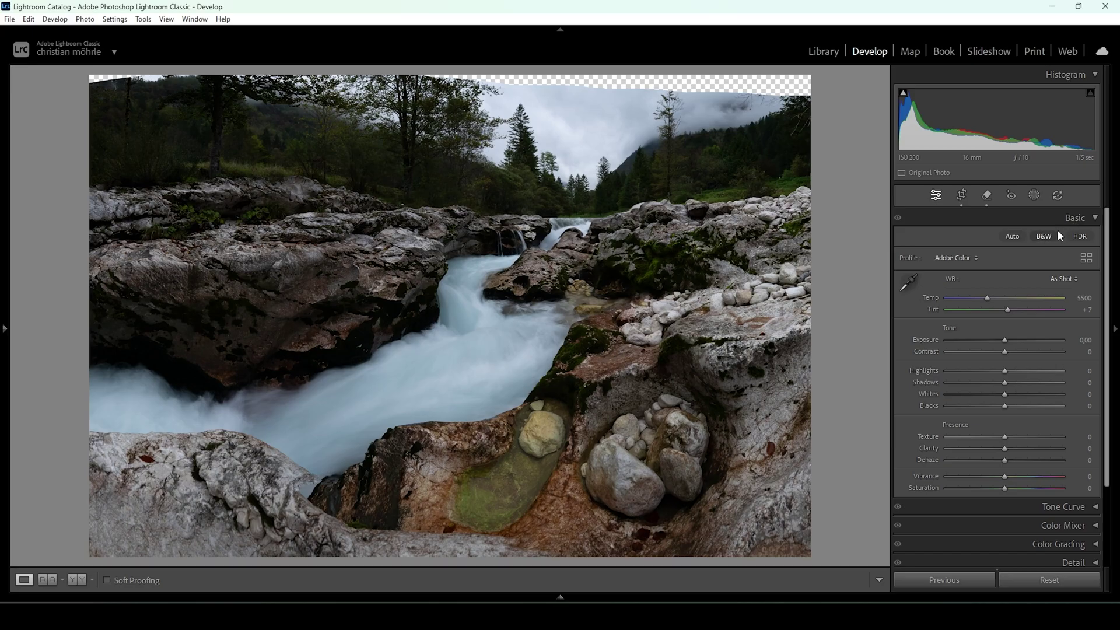
pyautogui.click(975, 258)
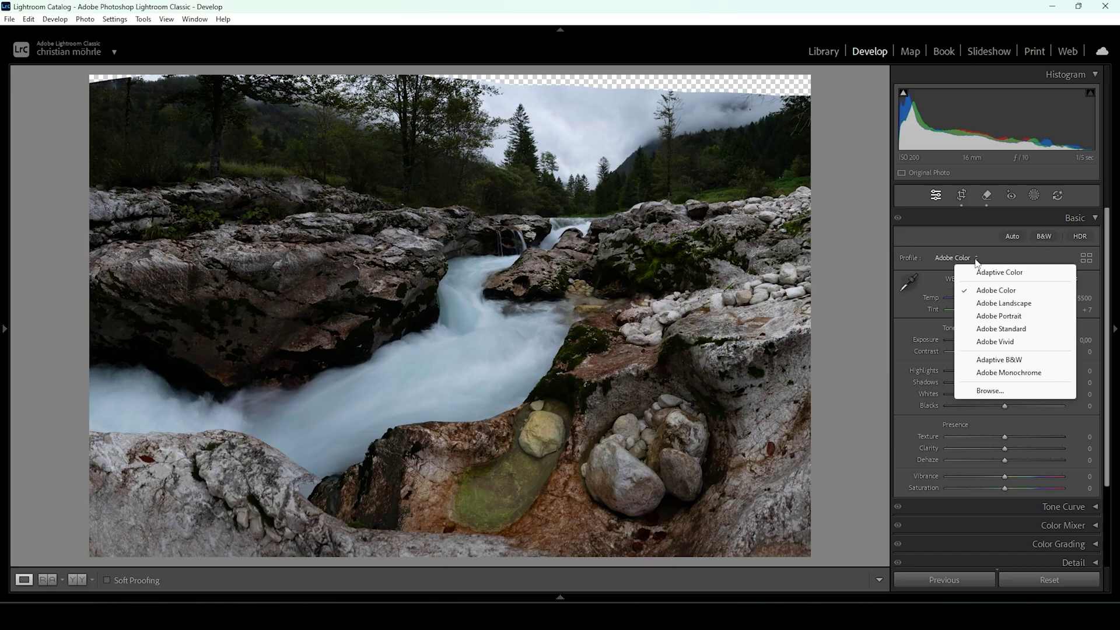
pyautogui.click(1008, 303)
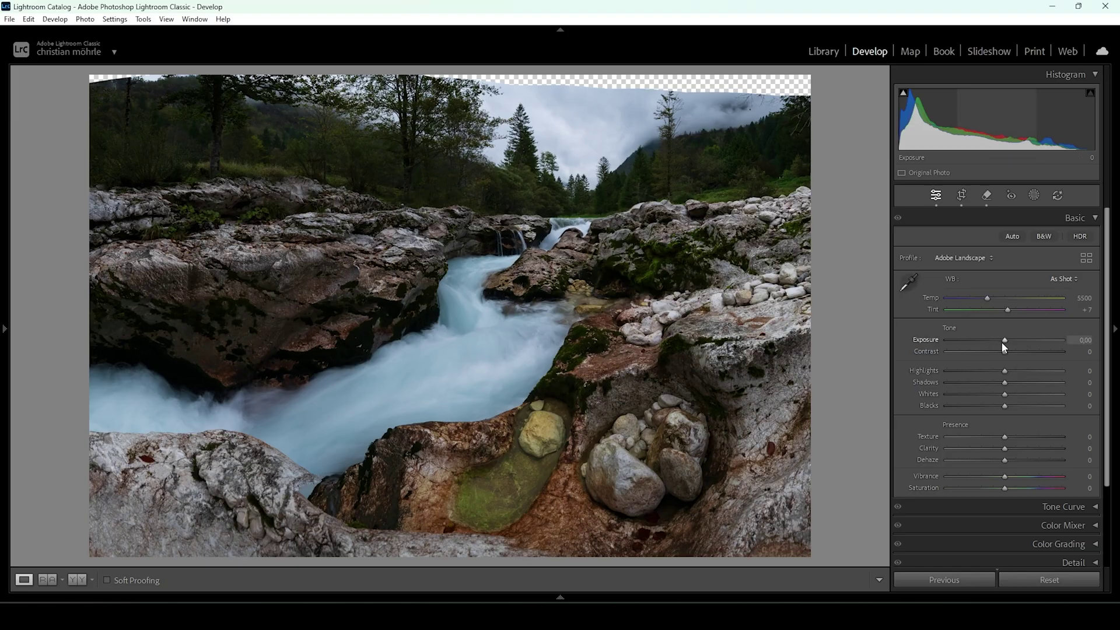
# - Adjust the panorama's tone with Exposure +0.51, Highlights -52, Shadows +7 and Blacks +21
pyautogui.moveTo(1006, 342); pyautogui.dragTo(1010, 341)
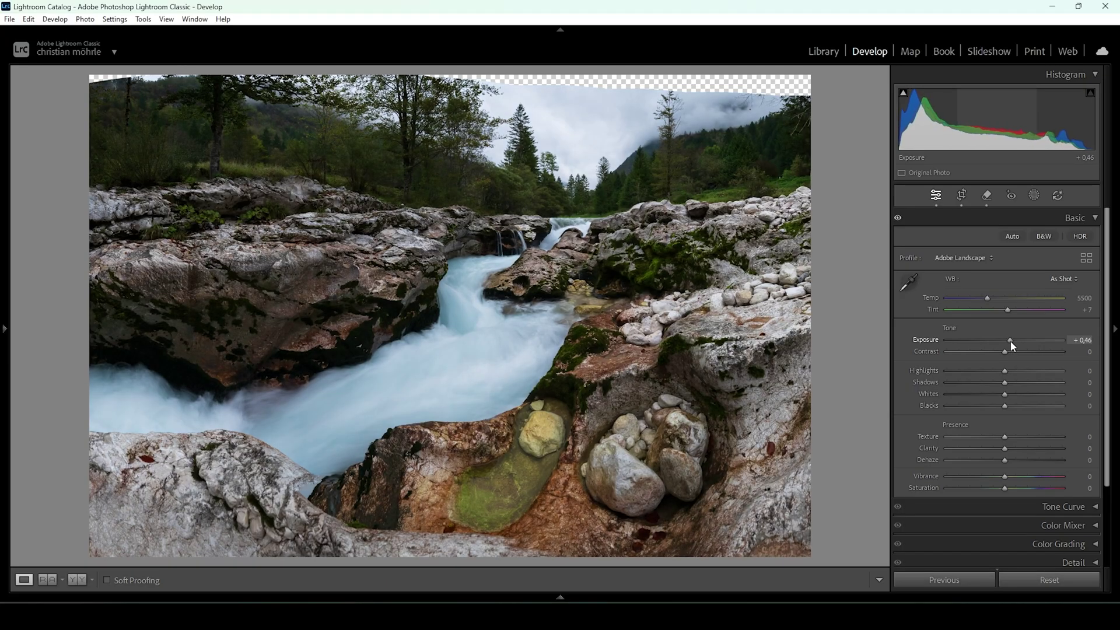
pyautogui.moveTo(1010, 341); pyautogui.dragTo(1010, 360)
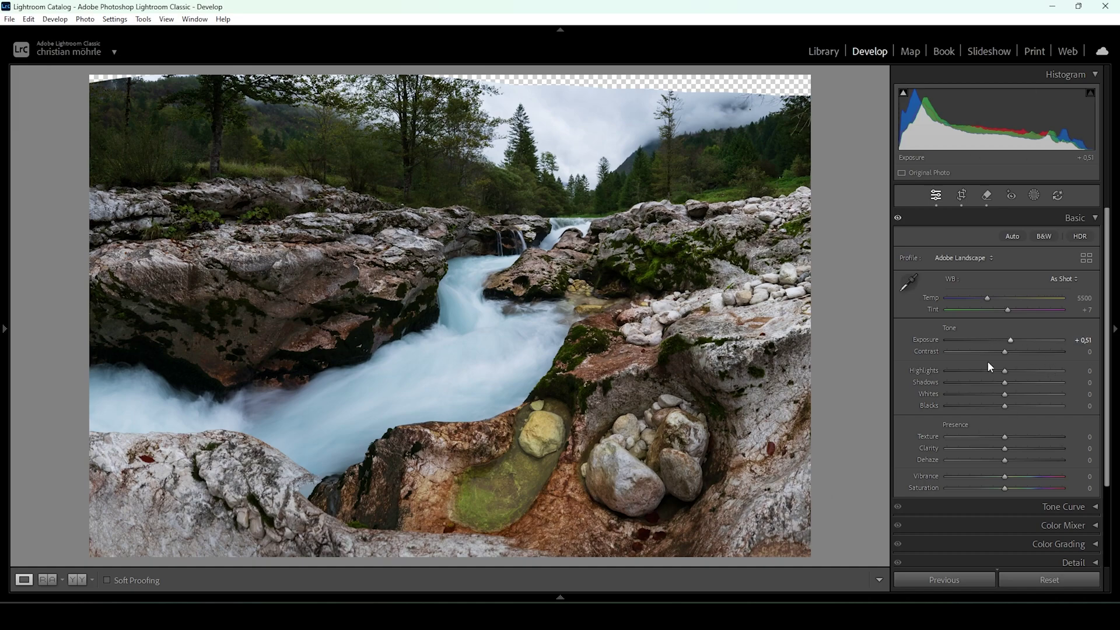
pyautogui.moveTo(1004, 372); pyautogui.dragTo(974, 373)
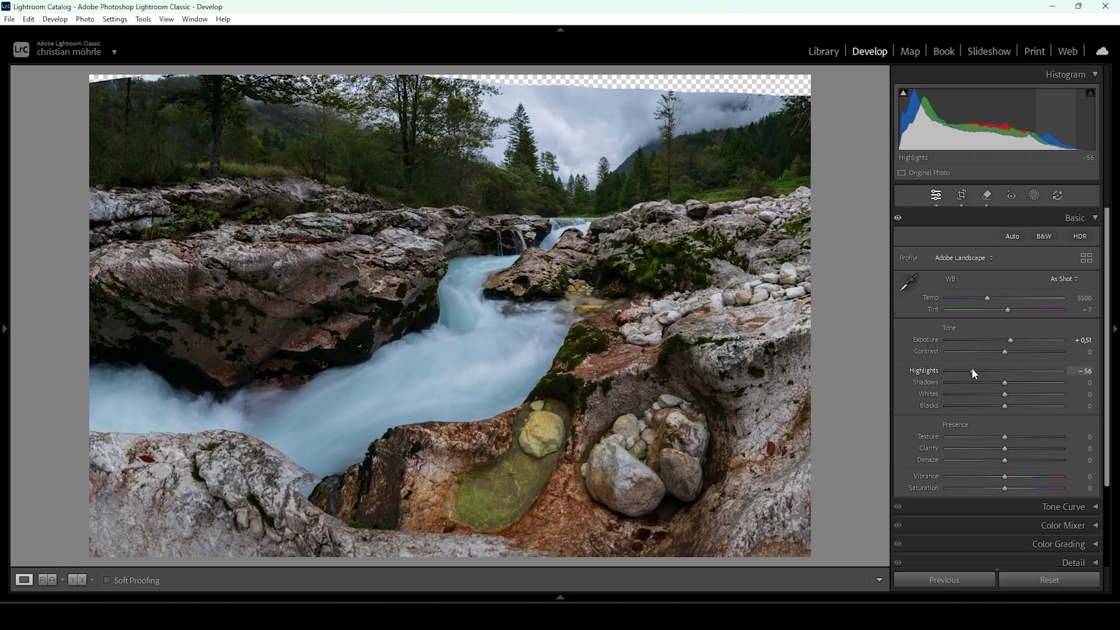
pyautogui.moveTo(973, 370); pyautogui.dragTo(1010, 384)
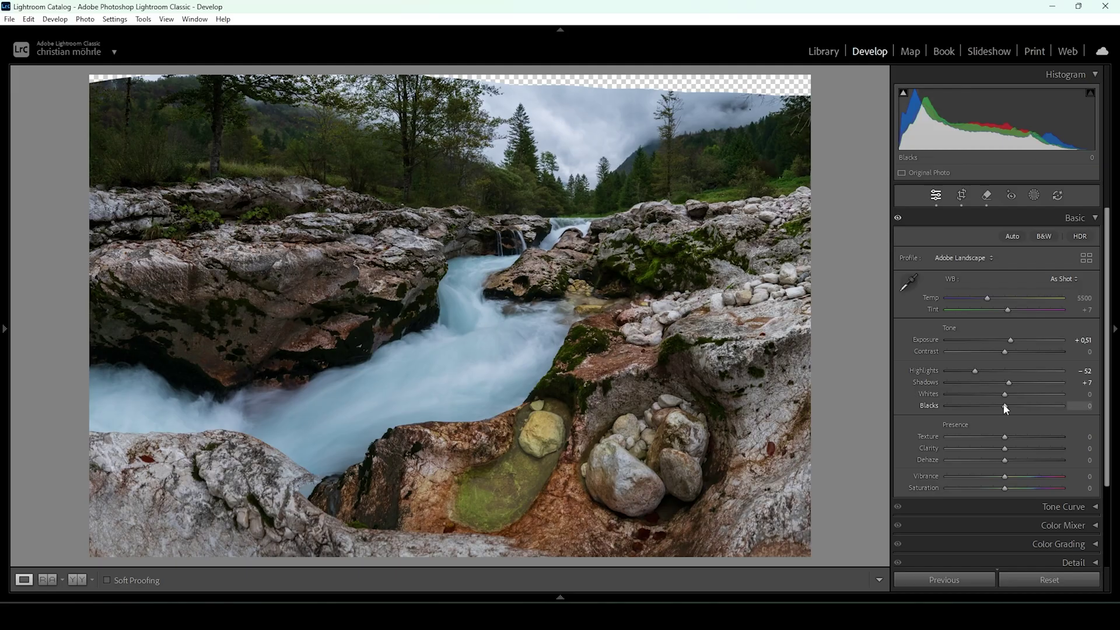
pyautogui.moveTo(1003, 405); pyautogui.dragTo(1015, 390)
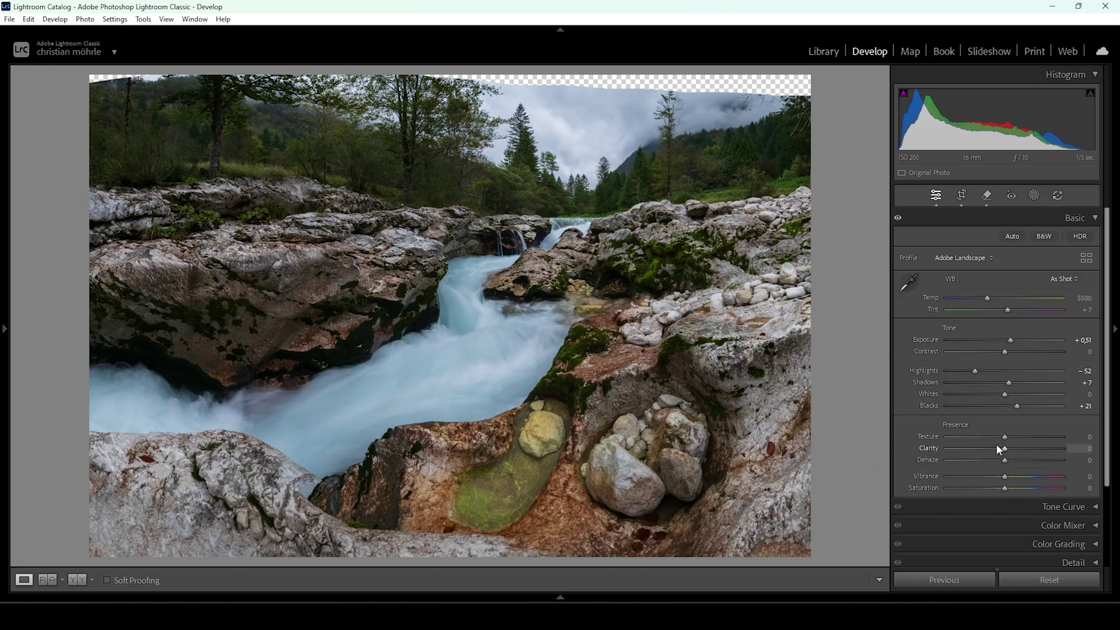
# - Set Texture to +6, Clarity to -5, Dehaze to -9 and Vibrance to +13, and compare the before and after views
pyautogui.moveTo(1005, 447); pyautogui.dragTo(1004, 446)
pyautogui.moveTo(1003, 447); pyautogui.dragTo(1004, 448)
pyautogui.moveTo(1001, 459); pyautogui.dragTo(999, 459)
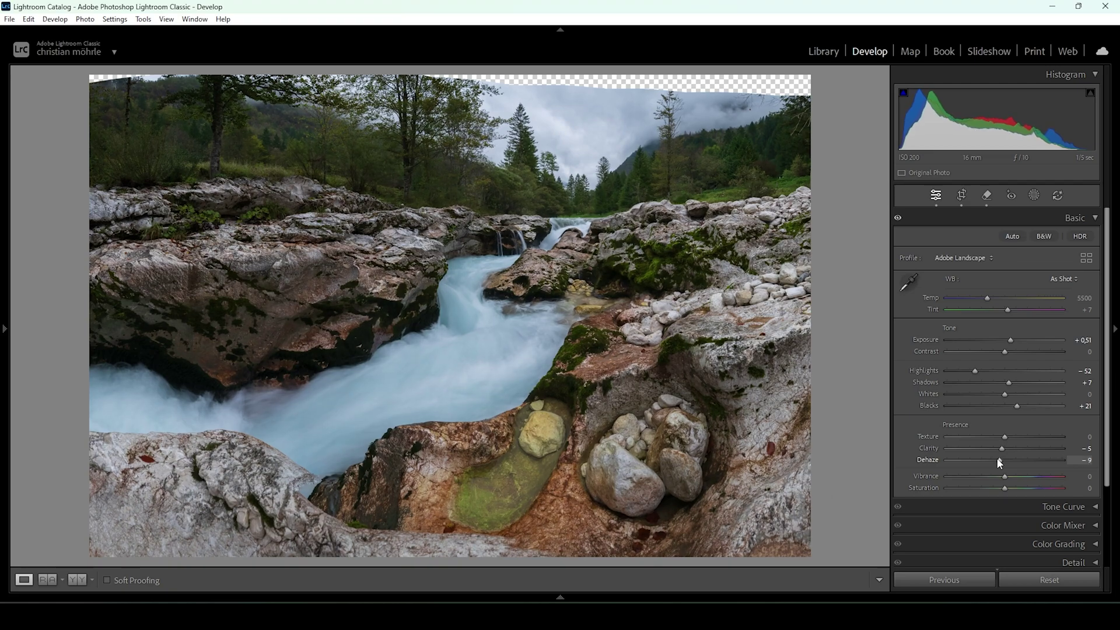
pyautogui.moveTo(998, 458); pyautogui.dragTo(998, 459)
pyautogui.moveTo(1013, 475); pyautogui.dragTo(1015, 475)
pyautogui.click(78, 580)
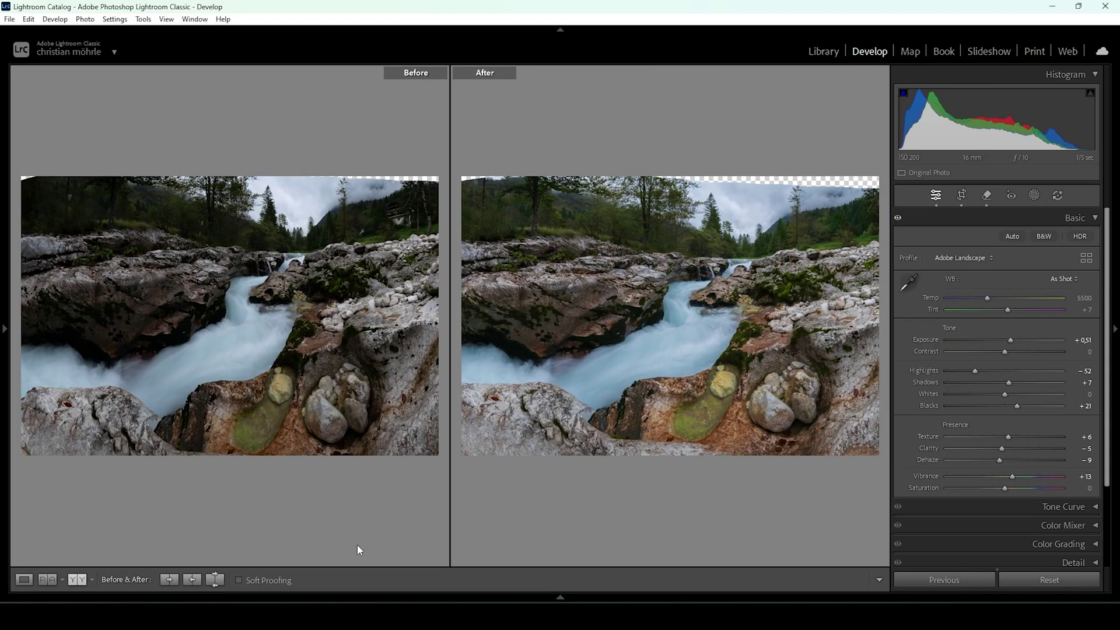
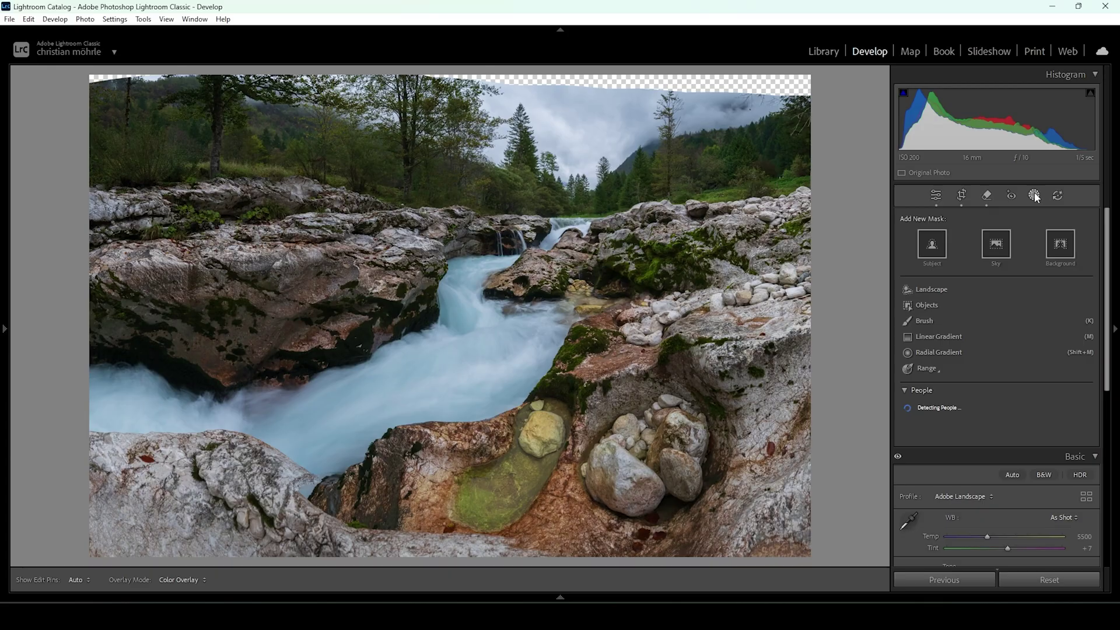
# - Create a Landscape mask that selects the Water
pyautogui.click(938, 291)
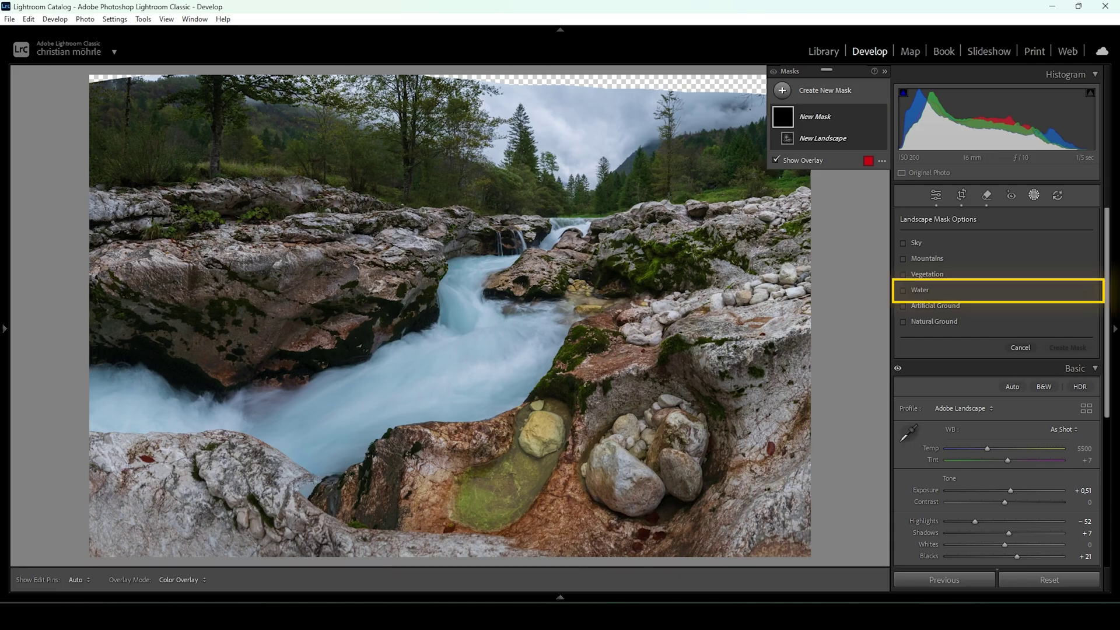
pyautogui.moveTo(1024, 287)
pyautogui.click(925, 291)
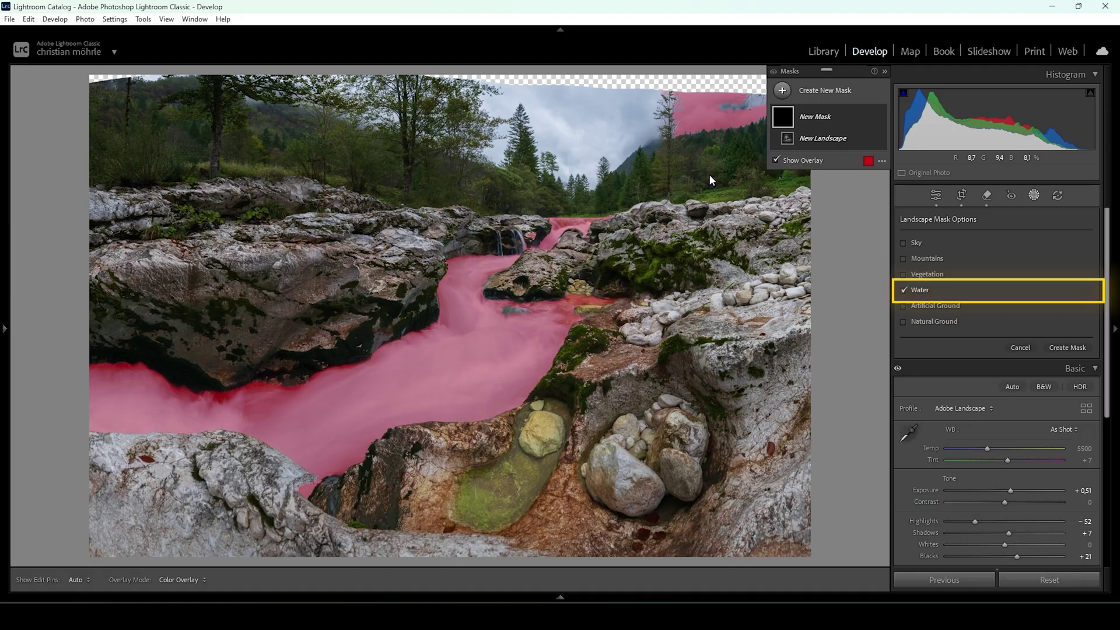
pyautogui.click(1069, 347)
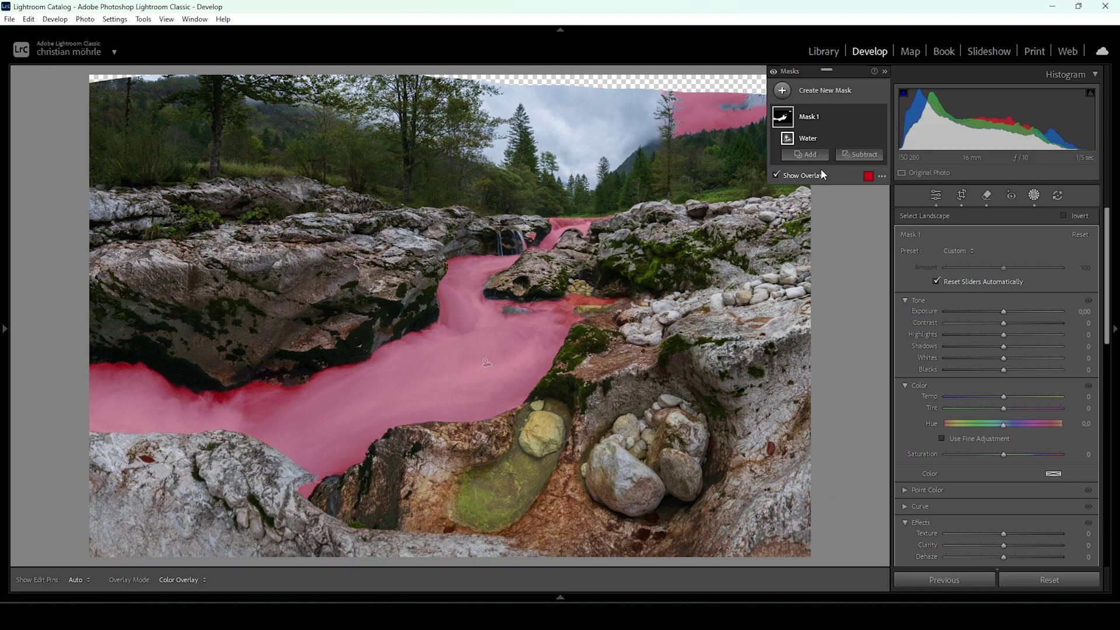
# - Subtract the wrongly selected patch of sky at the upper right from the water mask with a brush
pyautogui.click(861, 155)
pyautogui.click(876, 281)
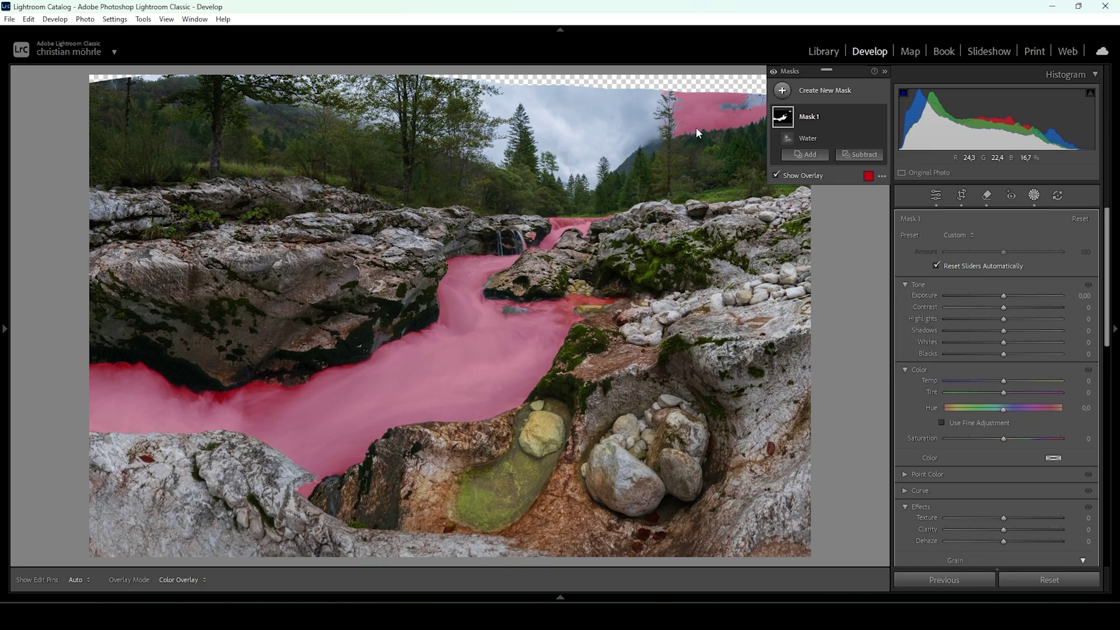
pyautogui.moveTo(675, 138)
pyautogui.mouseDown()
pyautogui.moveTo(717, 104)
pyautogui.moveTo(750, 99)
pyautogui.moveTo(686, 114)
pyautogui.moveTo(693, 156)
pyautogui.mouseUp()
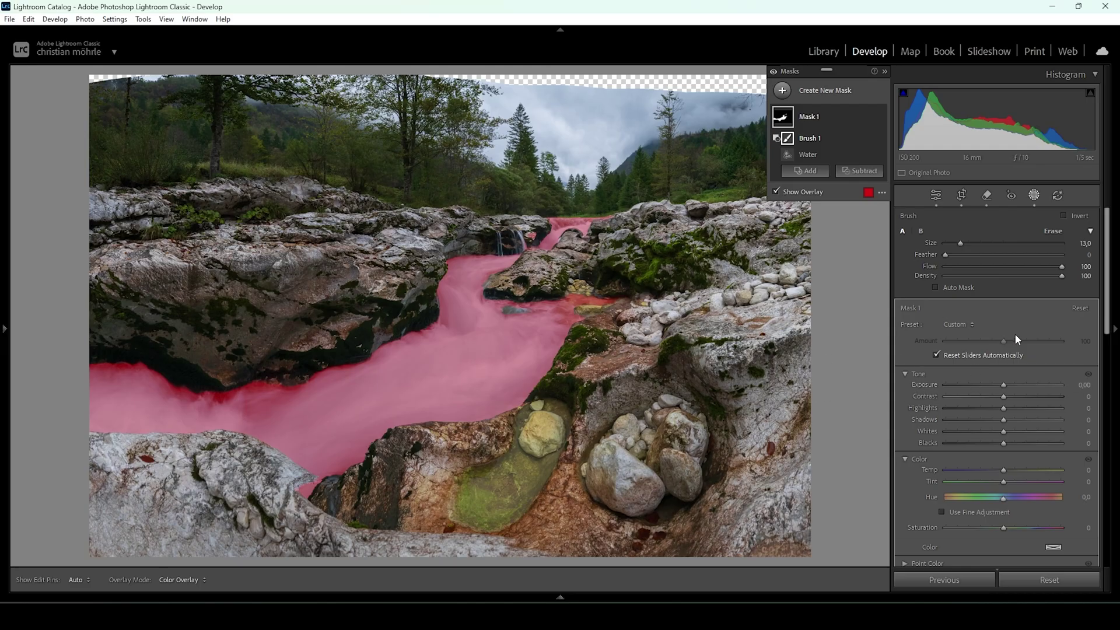
# - Set the water mask's Contrast to 14, Highlights to -17 and Whites to 18
pyautogui.moveTo(1005, 396)
pyautogui.mouseDown()
pyautogui.moveTo(1012, 402)
pyautogui.moveTo(995, 410)
pyautogui.mouseUp()
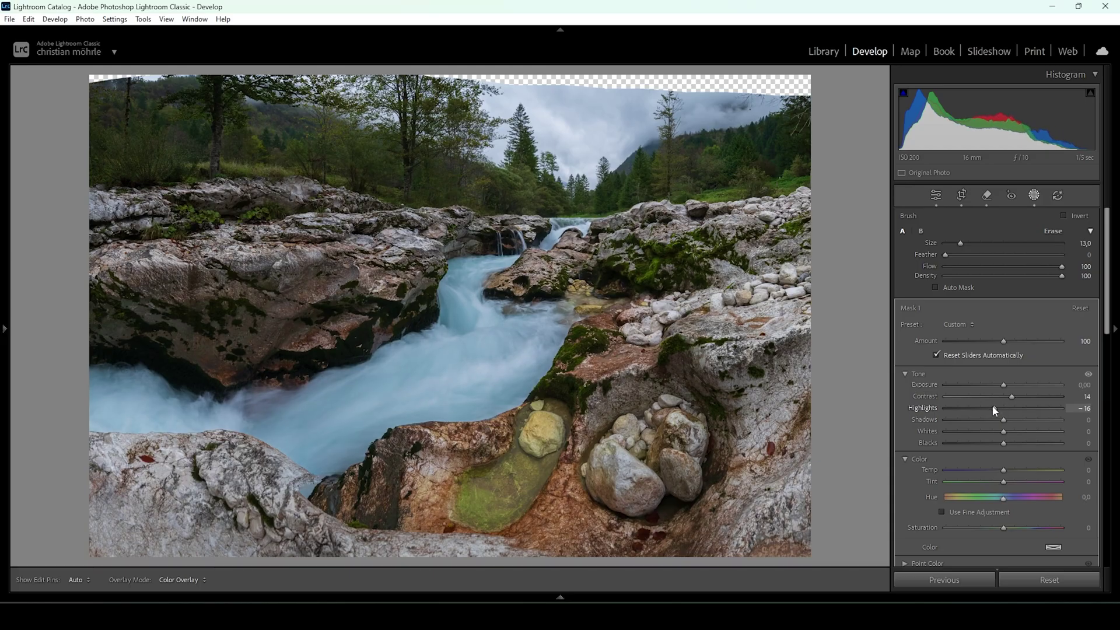
pyautogui.moveTo(994, 410); pyautogui.dragTo(994, 410)
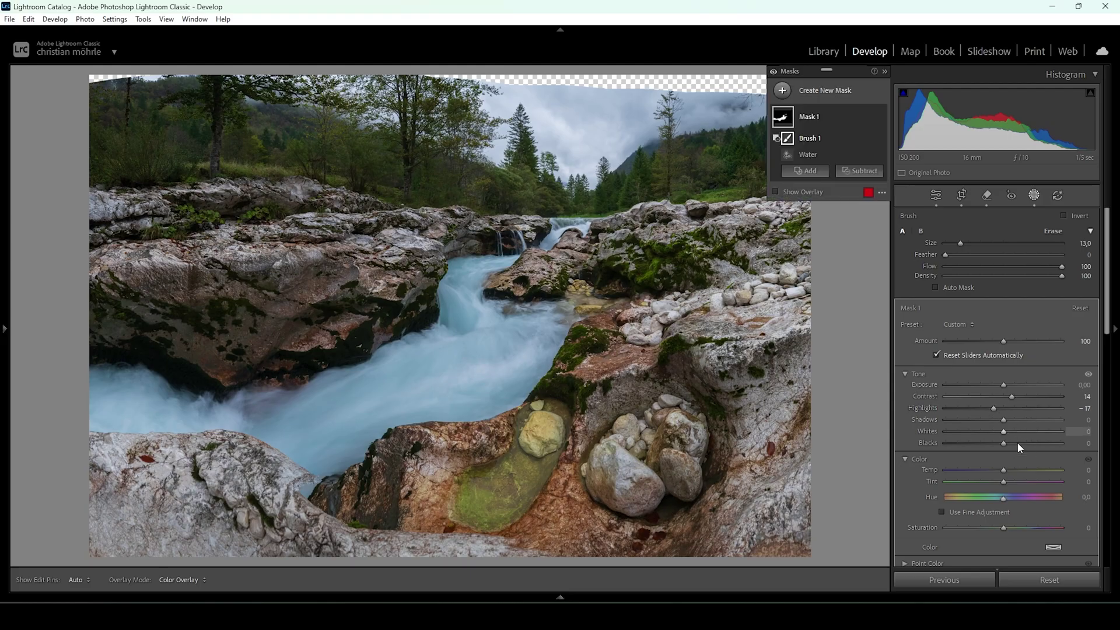
pyautogui.moveTo(1005, 430); pyautogui.dragTo(1016, 431)
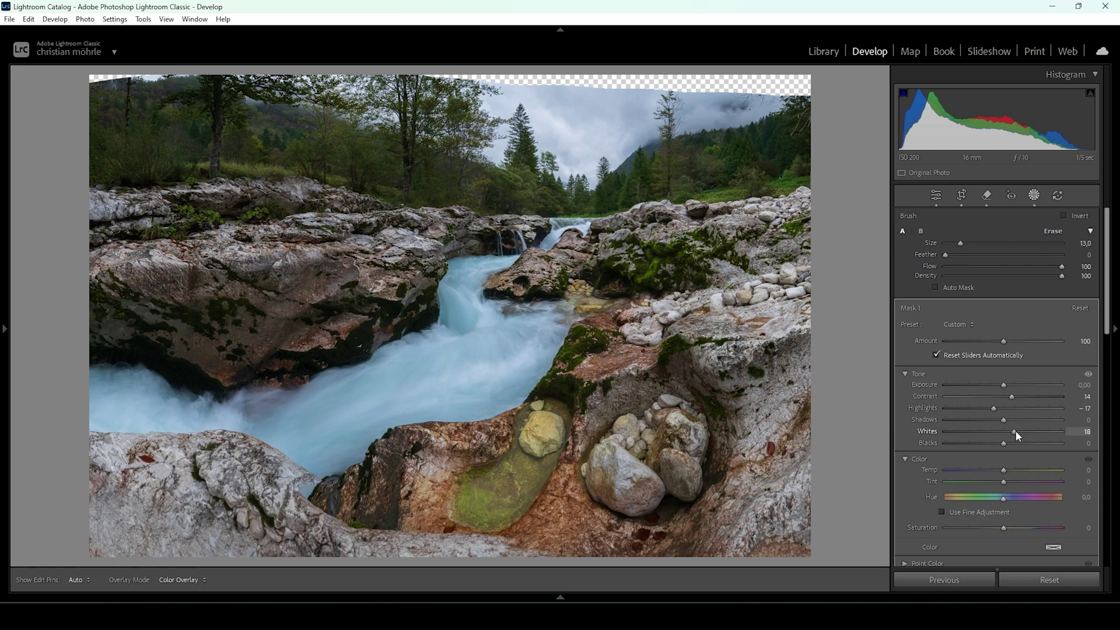
pyautogui.moveTo(1016, 431); pyautogui.dragTo(1014, 429)
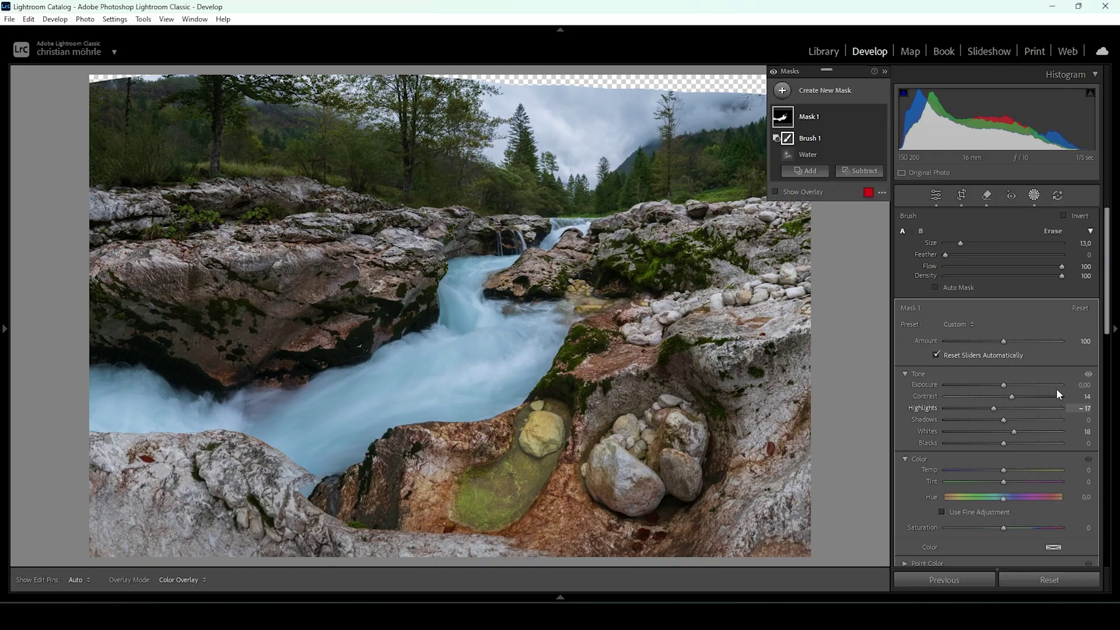
# - Set the water mask's Texture to 19, Clarity to 97 and Saturation to 7
pyautogui.moveTo(1102, 329); pyautogui.dragTo(1100, 398)
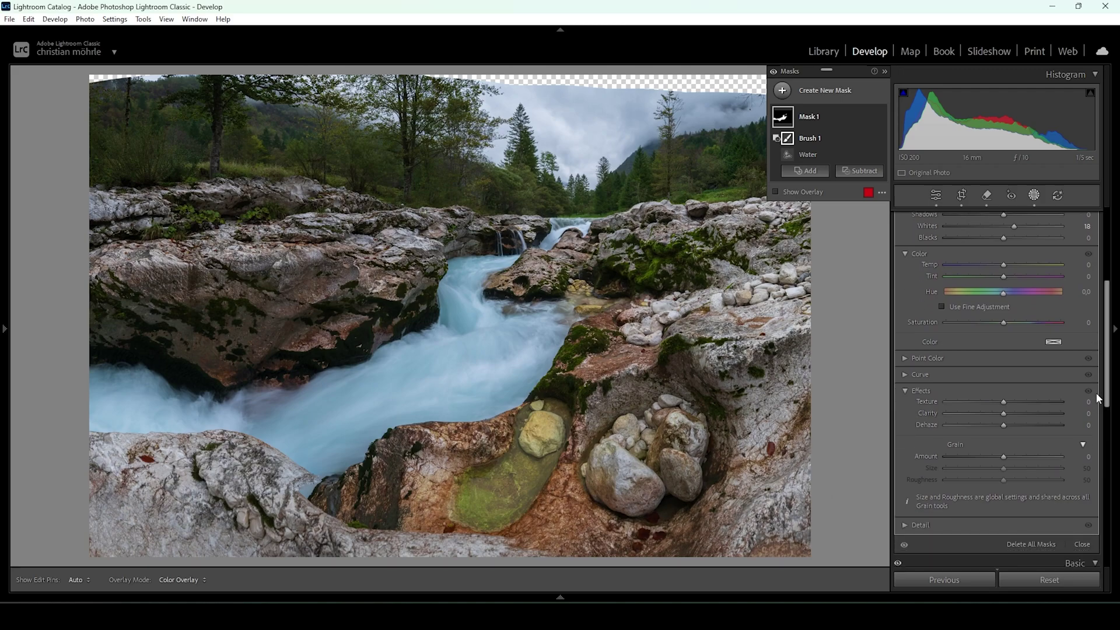
pyautogui.moveTo(1006, 403); pyautogui.dragTo(1010, 402)
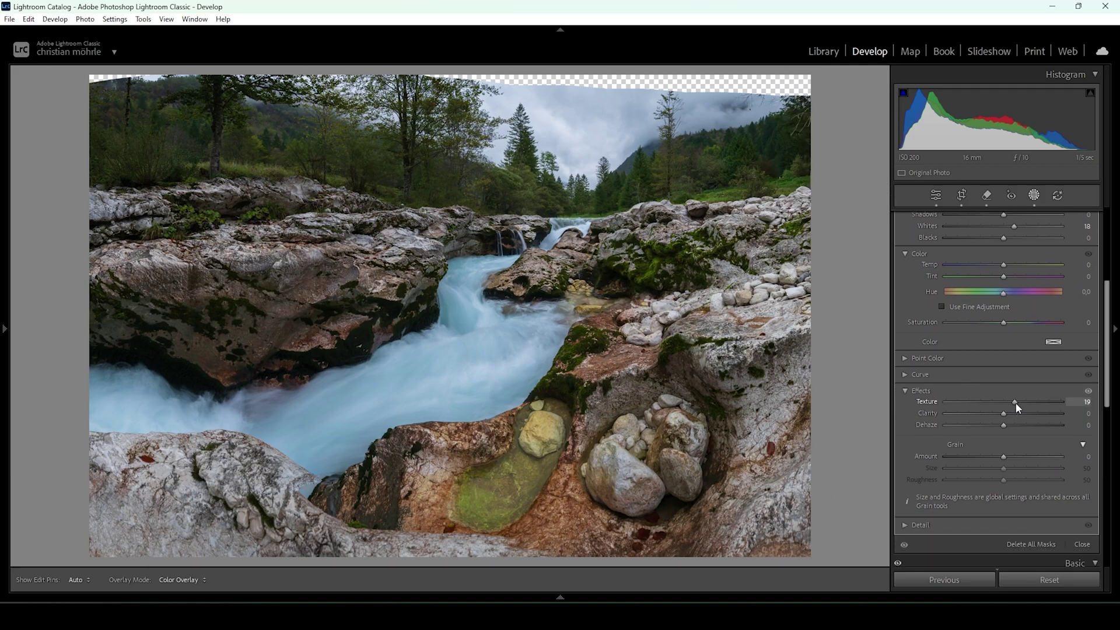
pyautogui.moveTo(1016, 402); pyautogui.dragTo(1004, 417)
pyautogui.moveTo(1004, 418); pyautogui.dragTo(1061, 419)
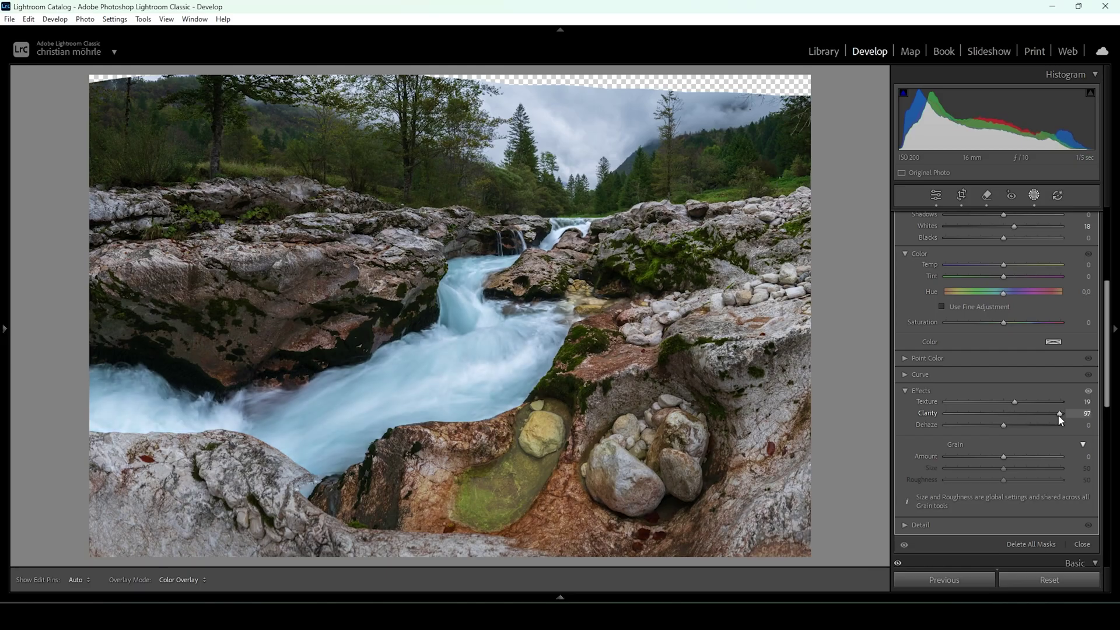
pyautogui.moveTo(1058, 415); pyautogui.dragTo(1058, 415)
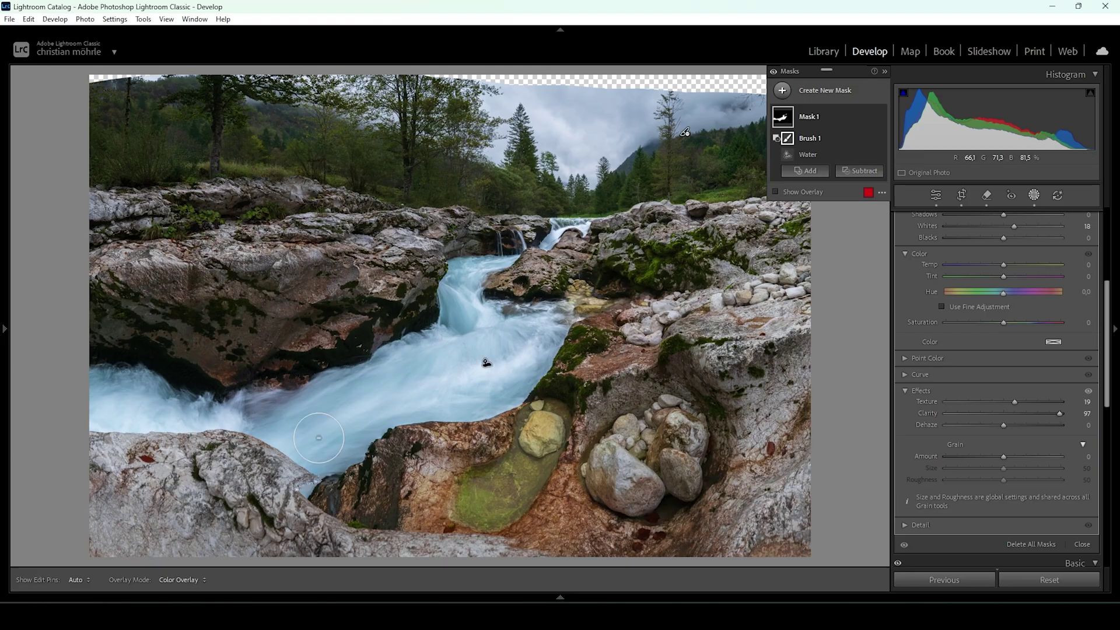
pyautogui.moveTo(1005, 325); pyautogui.dragTo(1009, 323)
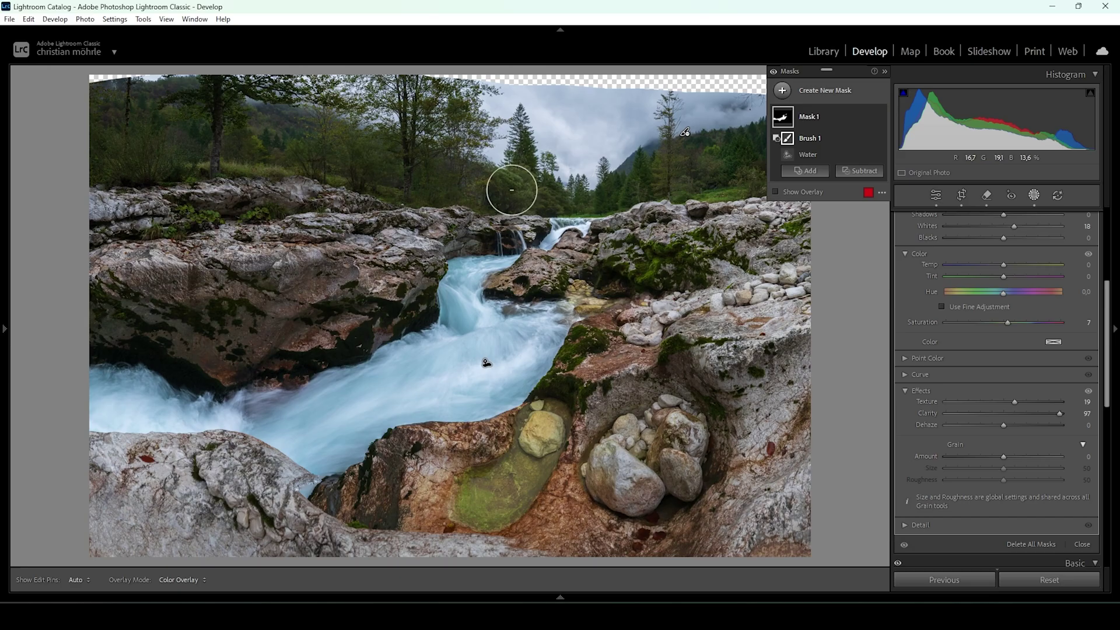
# - Create a sky mask and intersect it with a wide radial gradient centred over the valley opening above the small waterfall
pyautogui.click(784, 90)
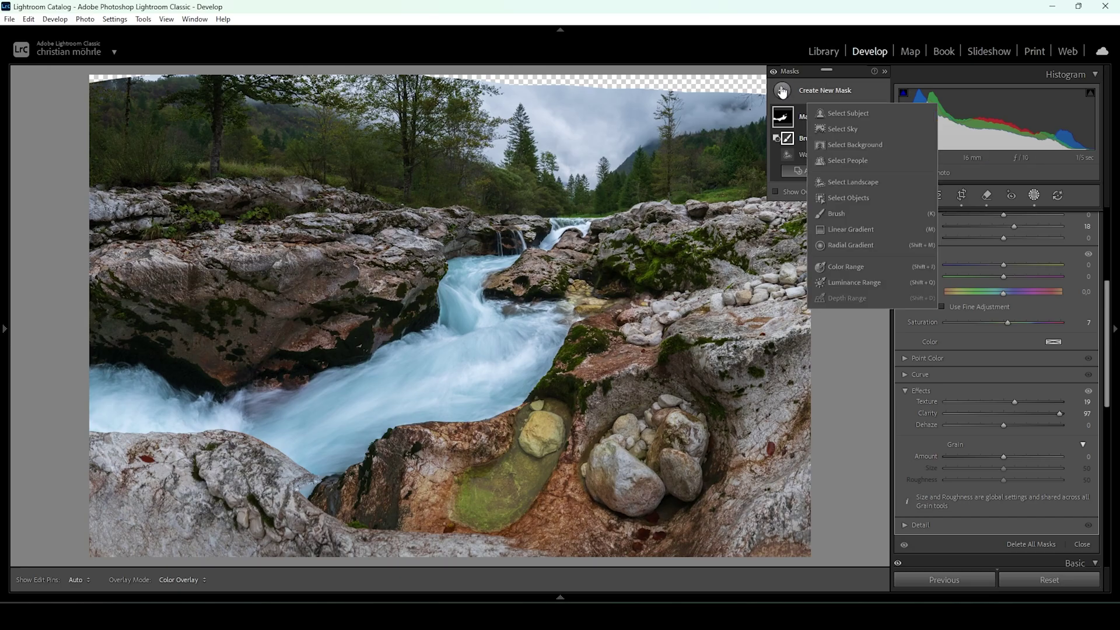
pyautogui.click(844, 129)
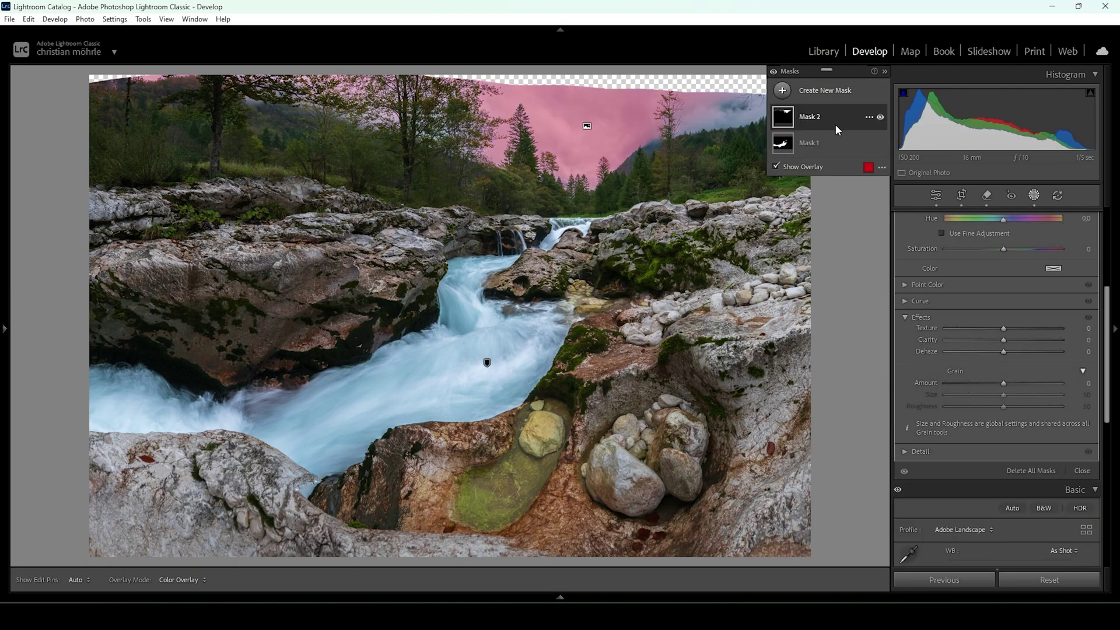
pyautogui.click(837, 124)
pyautogui.click(869, 118)
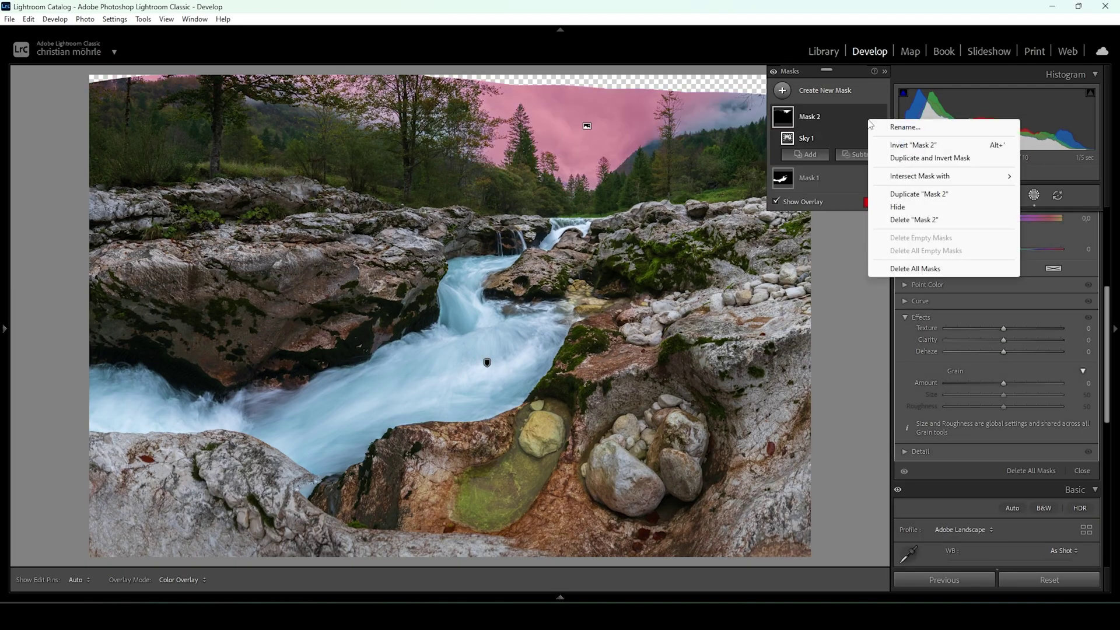
pyautogui.moveTo(908, 180)
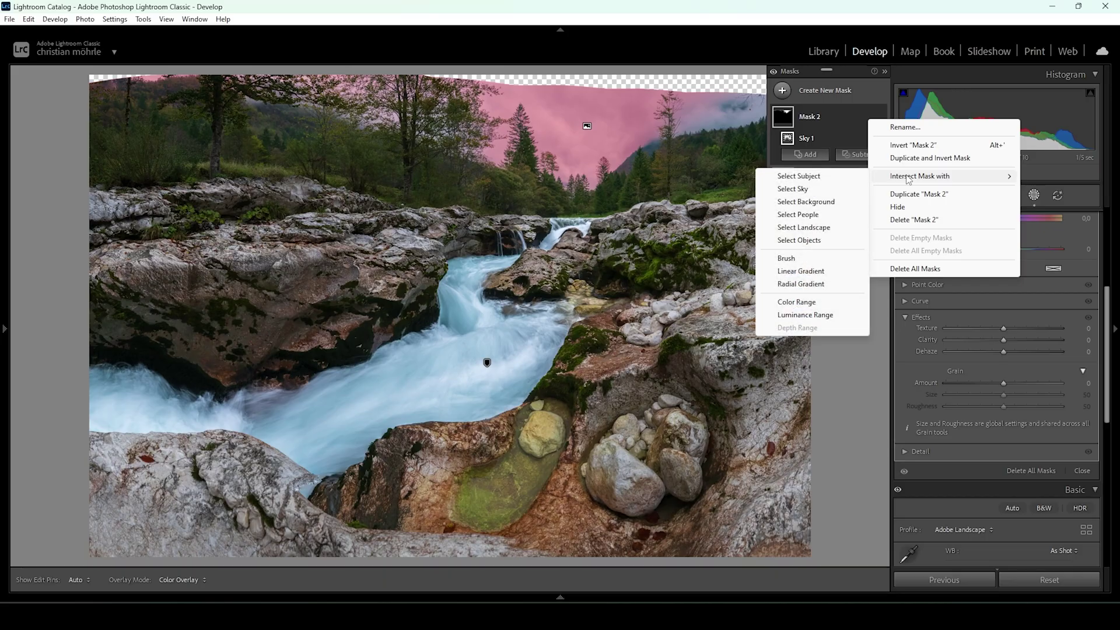
pyautogui.click(803, 285)
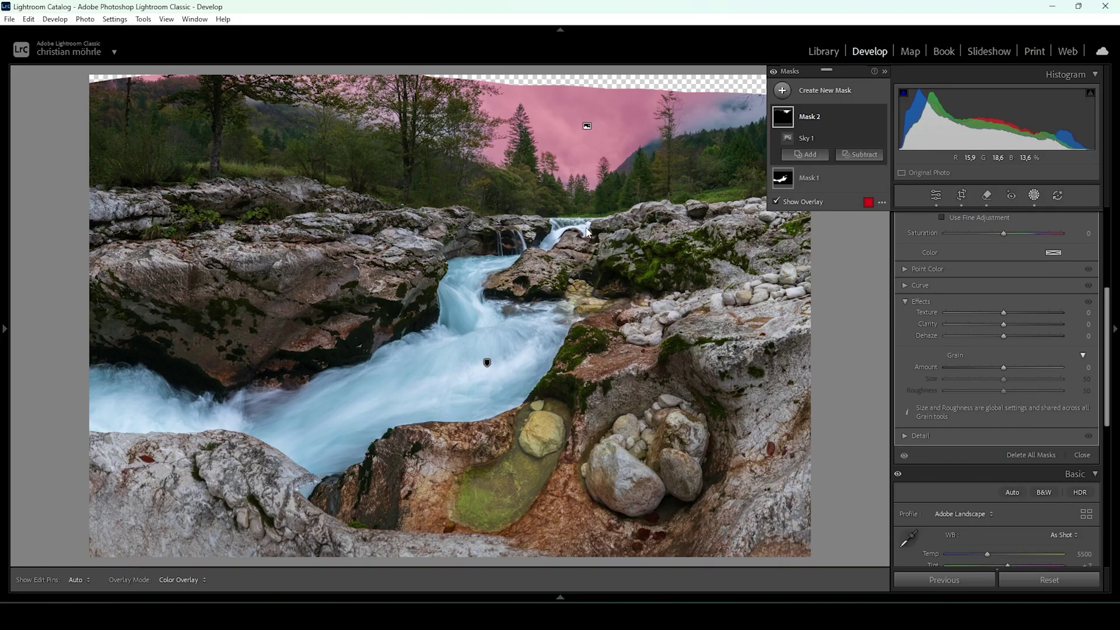
pyautogui.moveTo(571, 205); pyautogui.dragTo(706, 274)
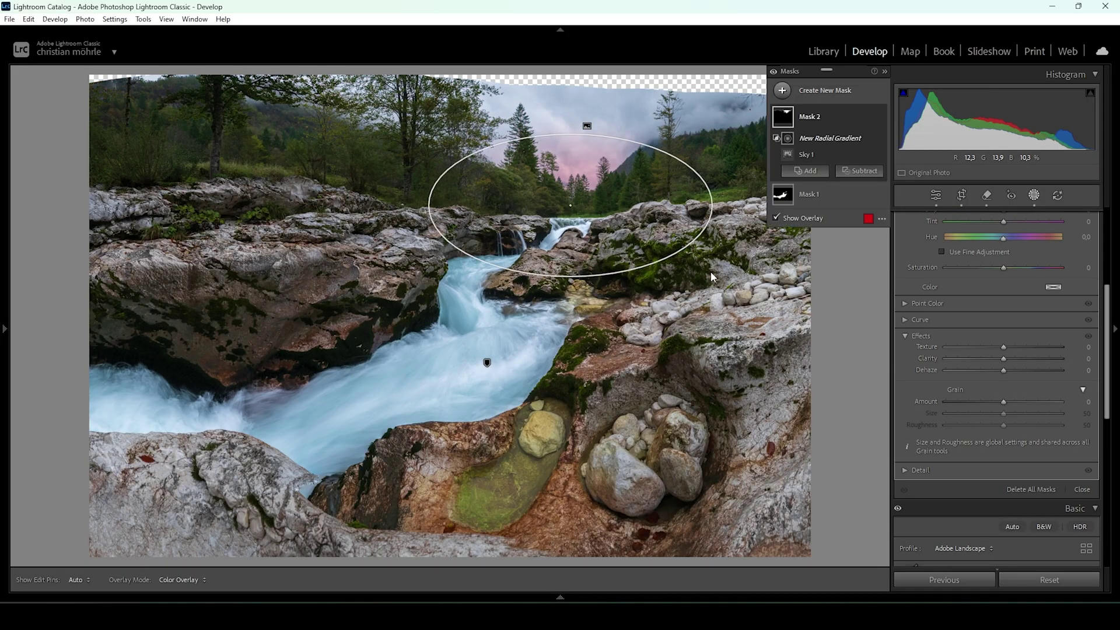
pyautogui.moveTo(605, 205); pyautogui.dragTo(571, 194)
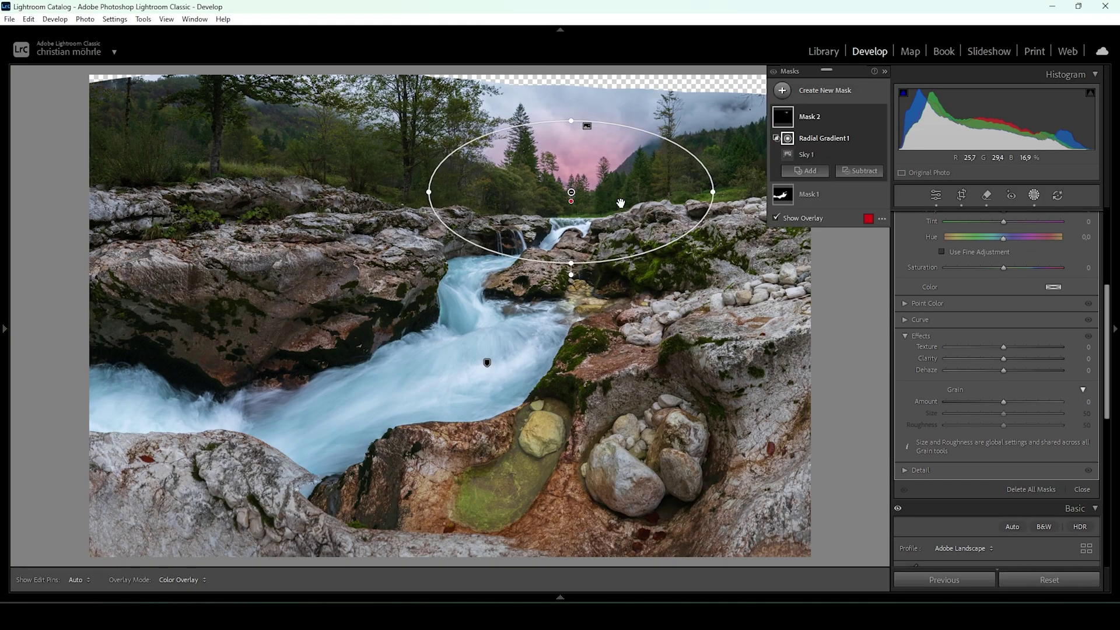
# - Set the intersected sky mask's Exposure to 0.40 and Blacks to 43
pyautogui.scroll(4, 1006, 387)
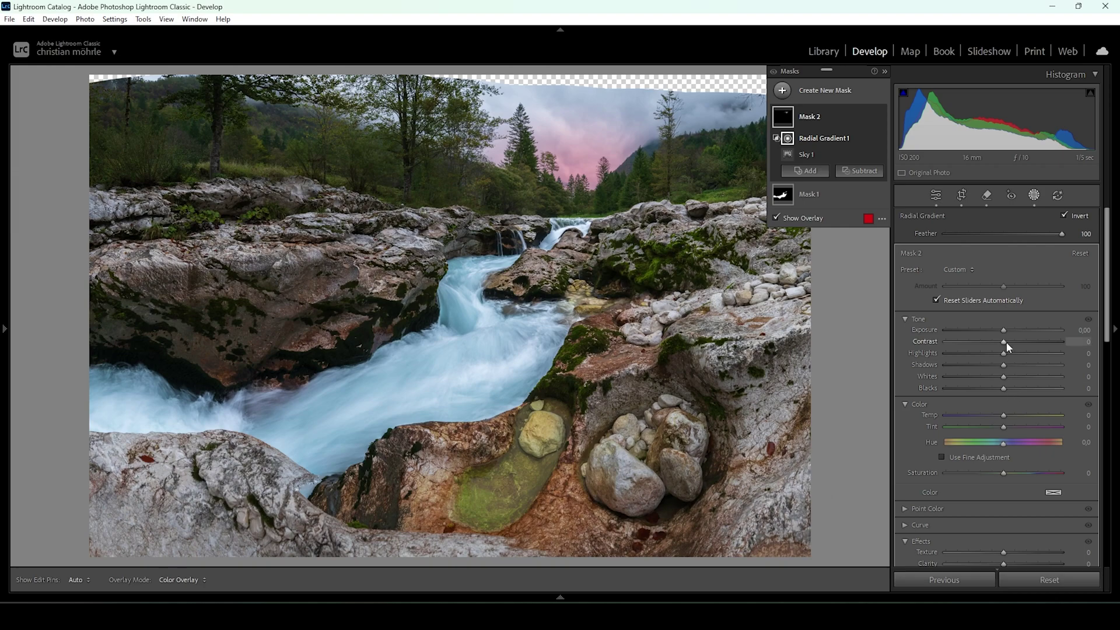
pyautogui.moveTo(1005, 329); pyautogui.dragTo(1009, 328)
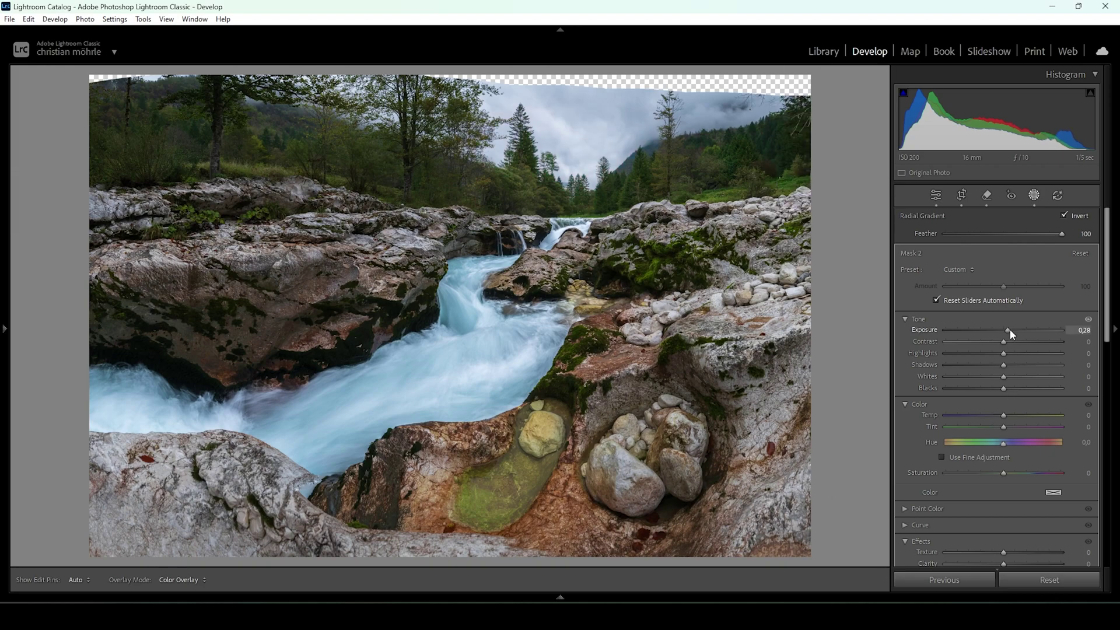
pyautogui.moveTo(1012, 329); pyautogui.dragTo(1010, 331)
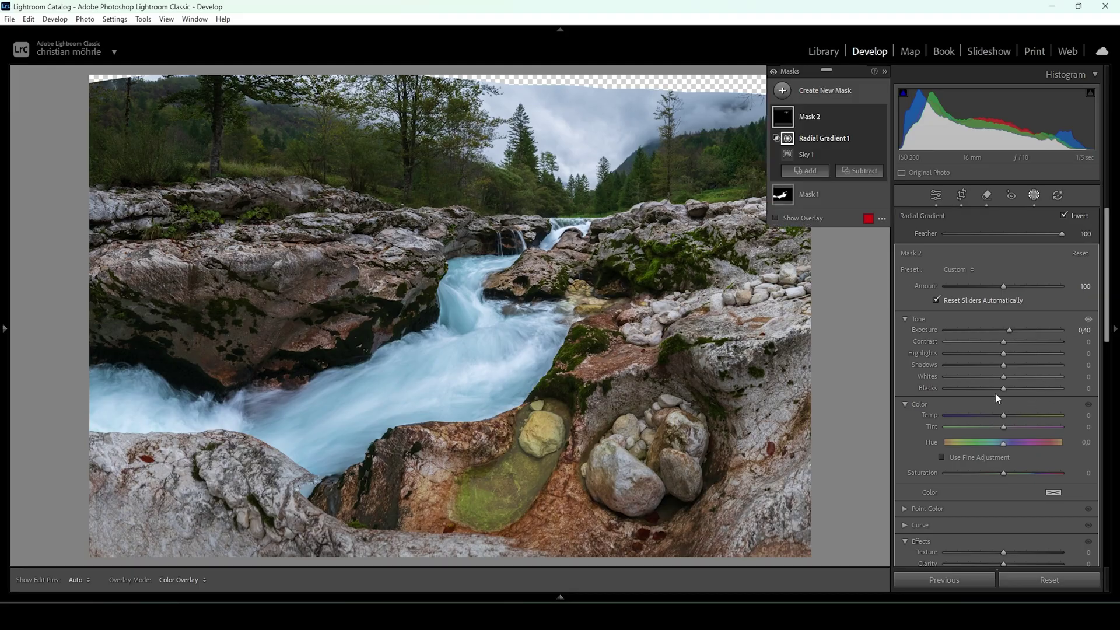
pyautogui.moveTo(1003, 388); pyautogui.dragTo(1029, 389)
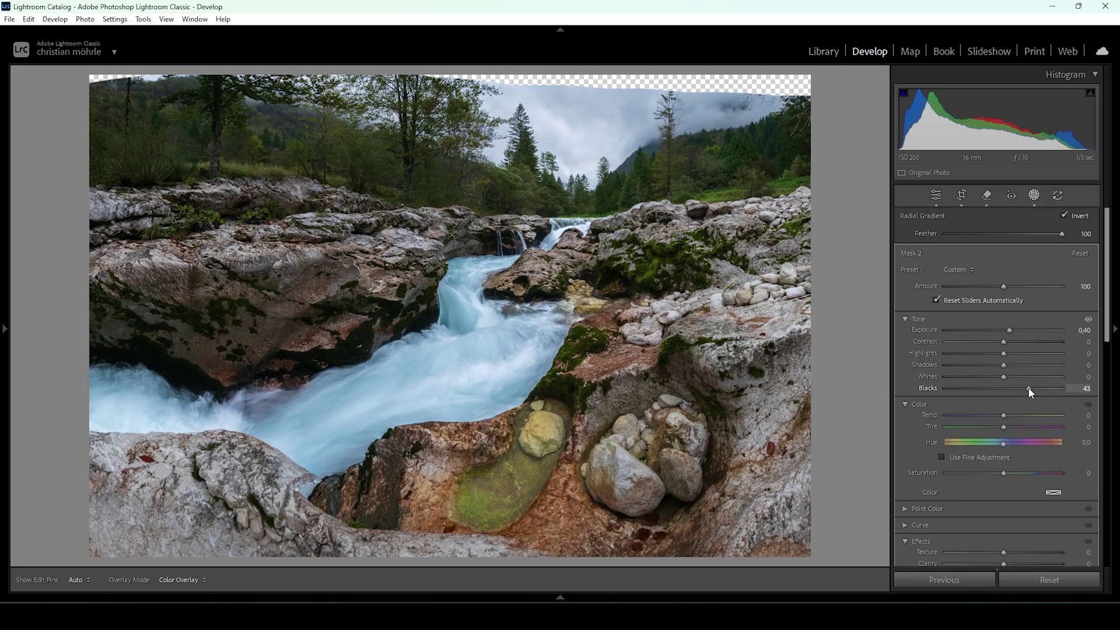
# - Set the intersected sky mask's Dehaze to -10 and Highlights to -11
pyautogui.scroll(-3, 1020, 482)
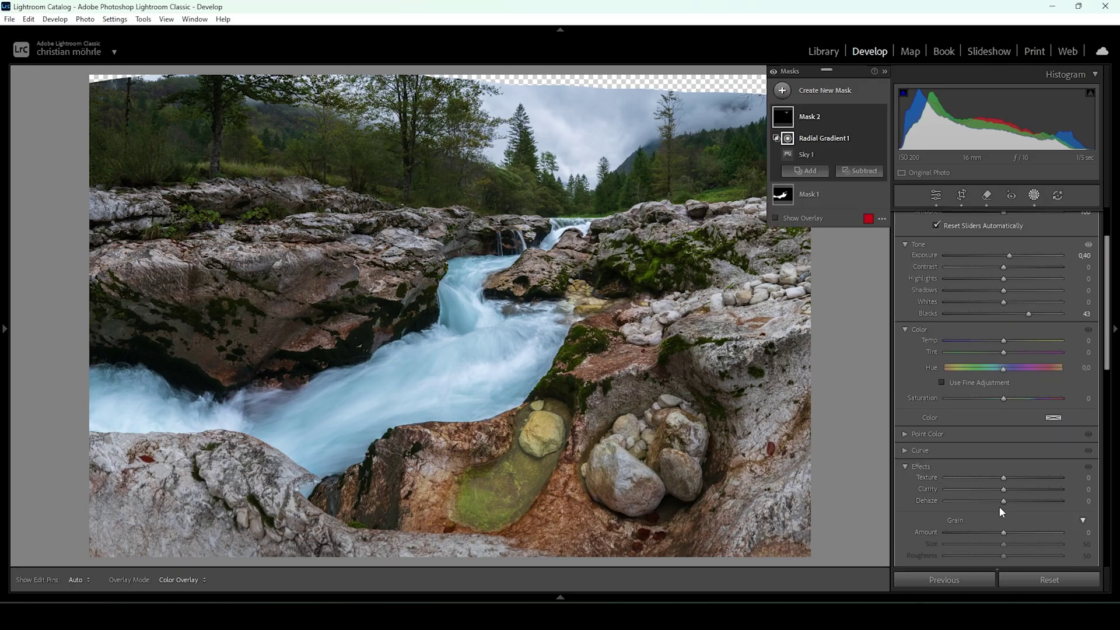
pyautogui.moveTo(1004, 502); pyautogui.dragTo(997, 500)
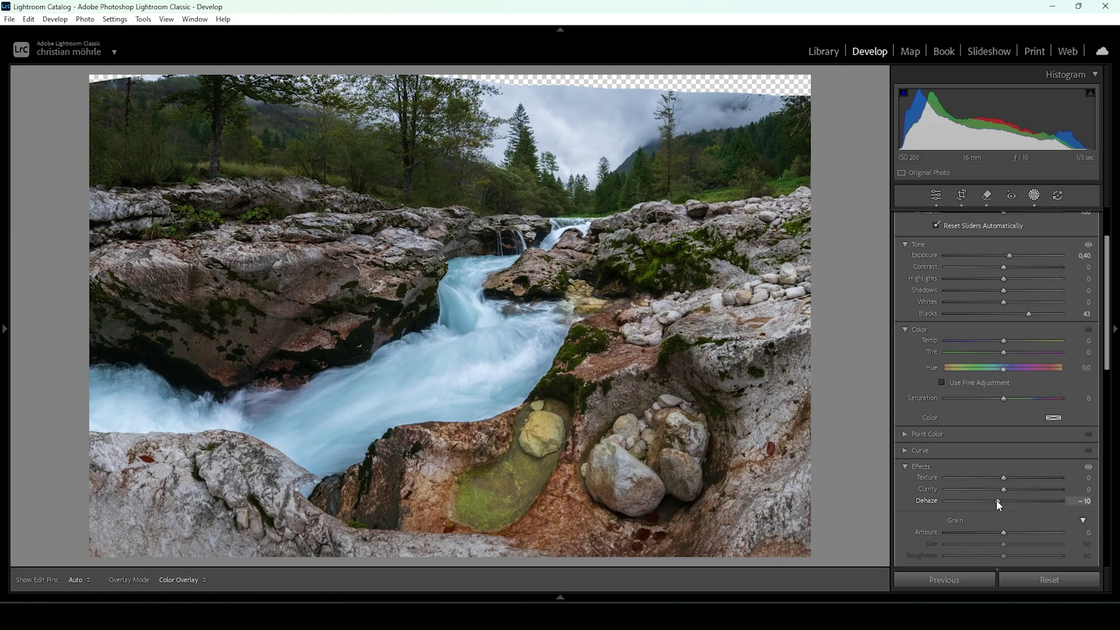
pyautogui.scroll(3, 1018, 397)
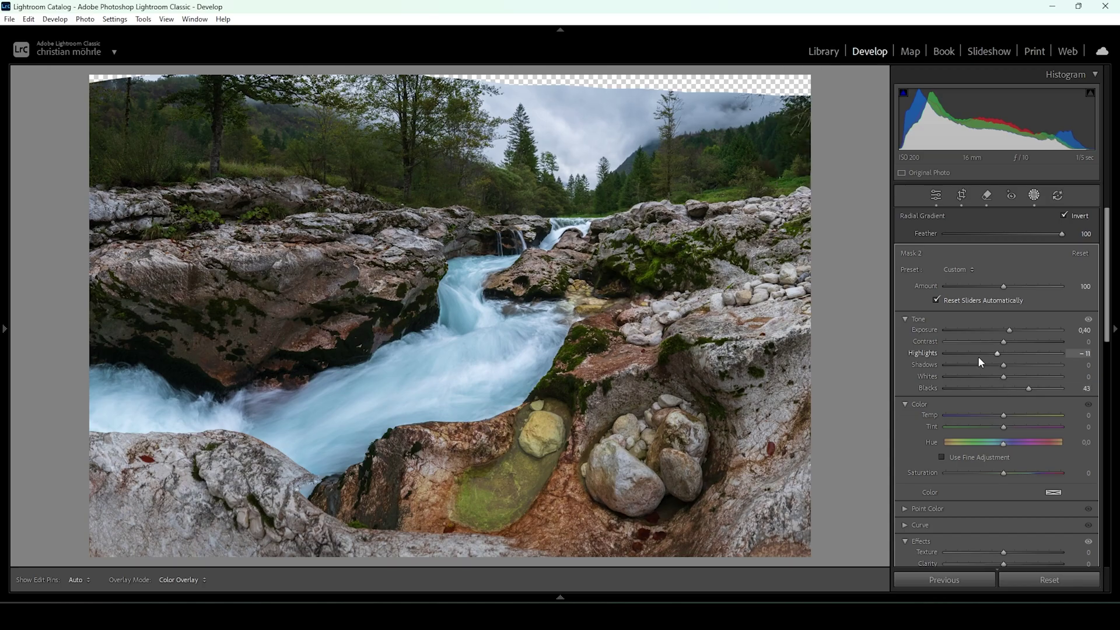
pyautogui.hotkey('shift', 'w')
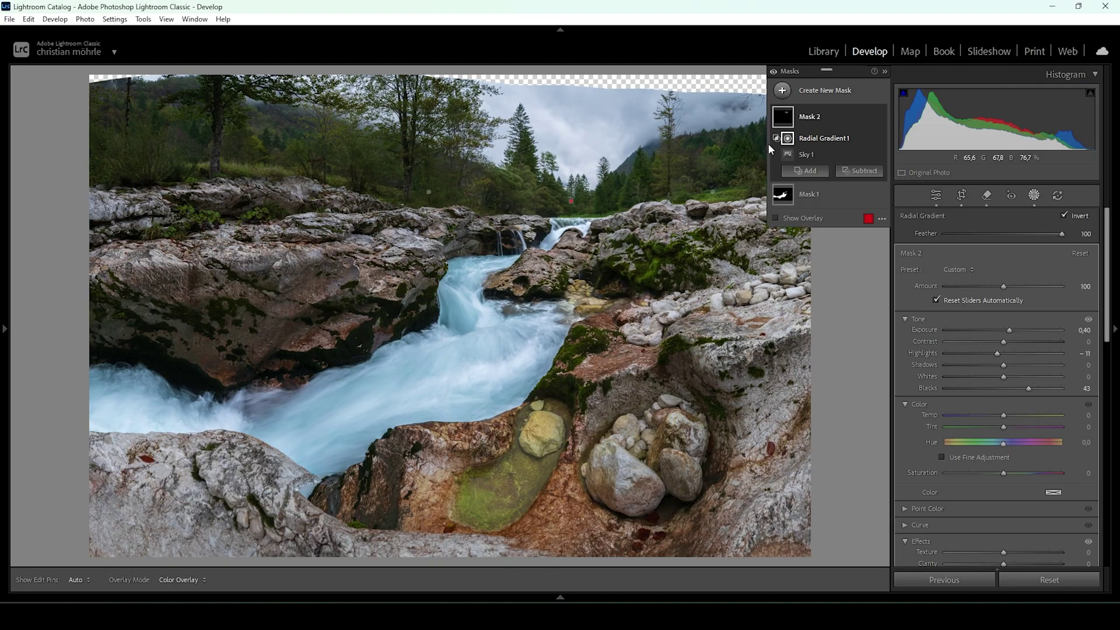
# - Create a radial gradient mask as a tilted ellipse over the bright sky and treetops at the end of the valley
pyautogui.click(781, 92)
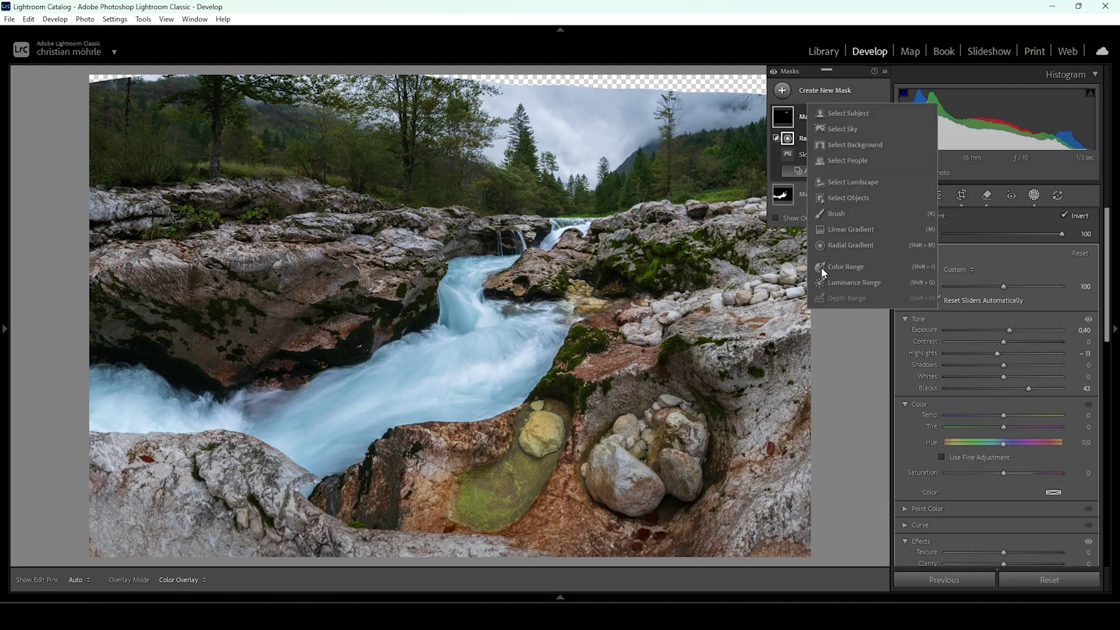
pyautogui.click(854, 247)
pyautogui.moveTo(500, 118); pyautogui.dragTo(639, 209)
pyautogui.moveTo(640, 170); pyautogui.dragTo(637, 183)
pyautogui.moveTo(561, 158); pyautogui.dragTo(574, 157)
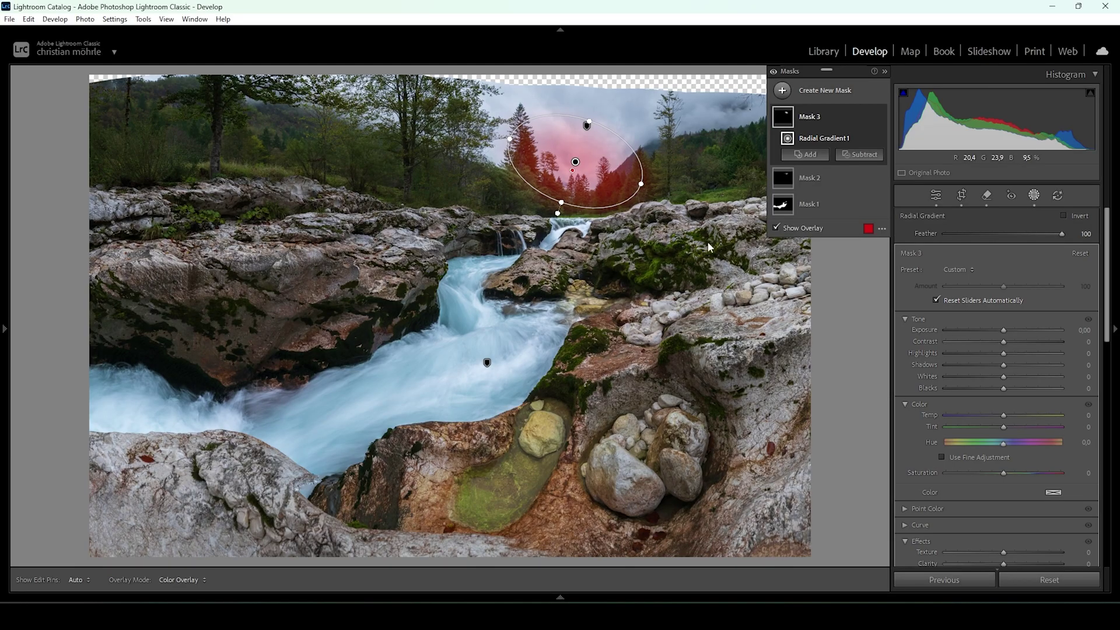
# - Set the valley radial mask's Exposure to 0.16, Blacks to 10 and Dehaze to -15
pyautogui.moveTo(1002, 327); pyautogui.dragTo(1007, 327)
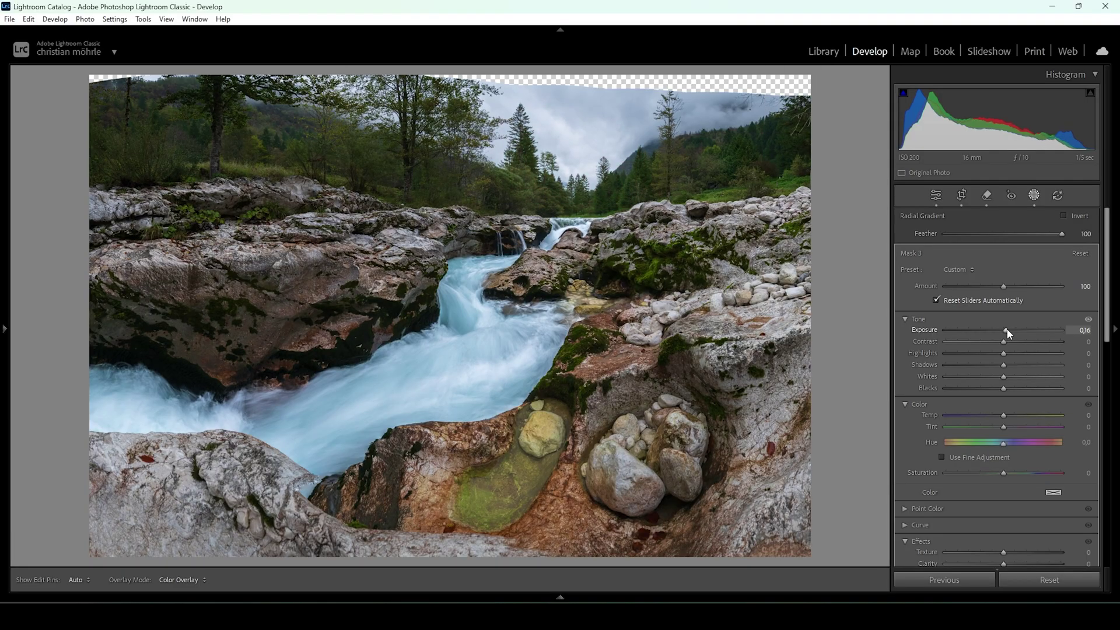
pyautogui.moveTo(1008, 389); pyautogui.dragTo(1018, 398)
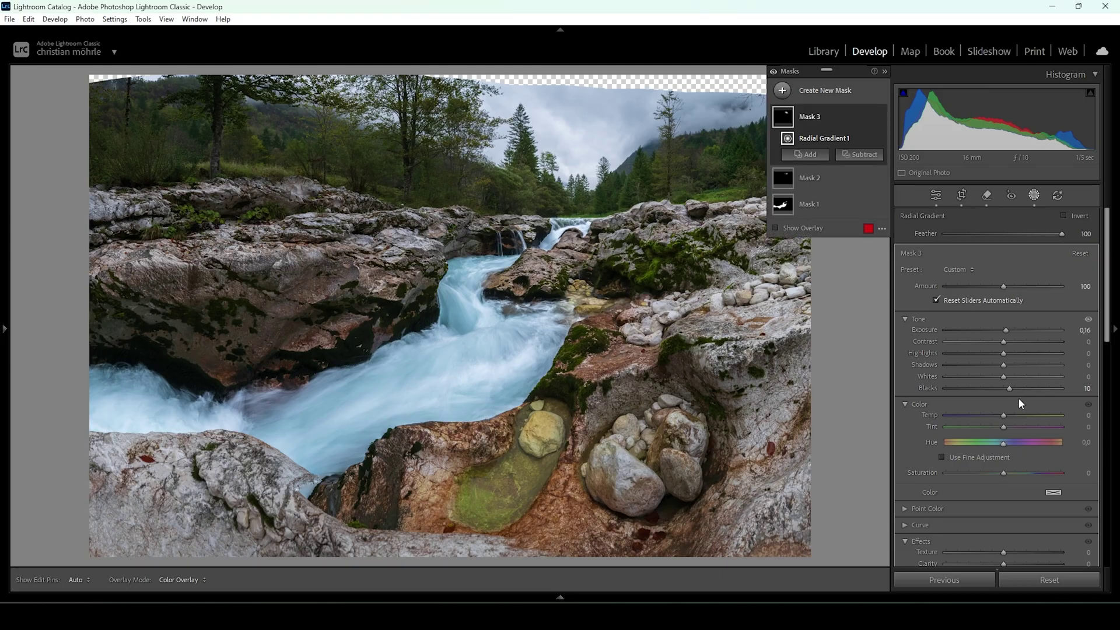
pyautogui.scroll(-5, 1019, 402)
pyautogui.moveTo(1002, 353); pyautogui.dragTo(999, 353)
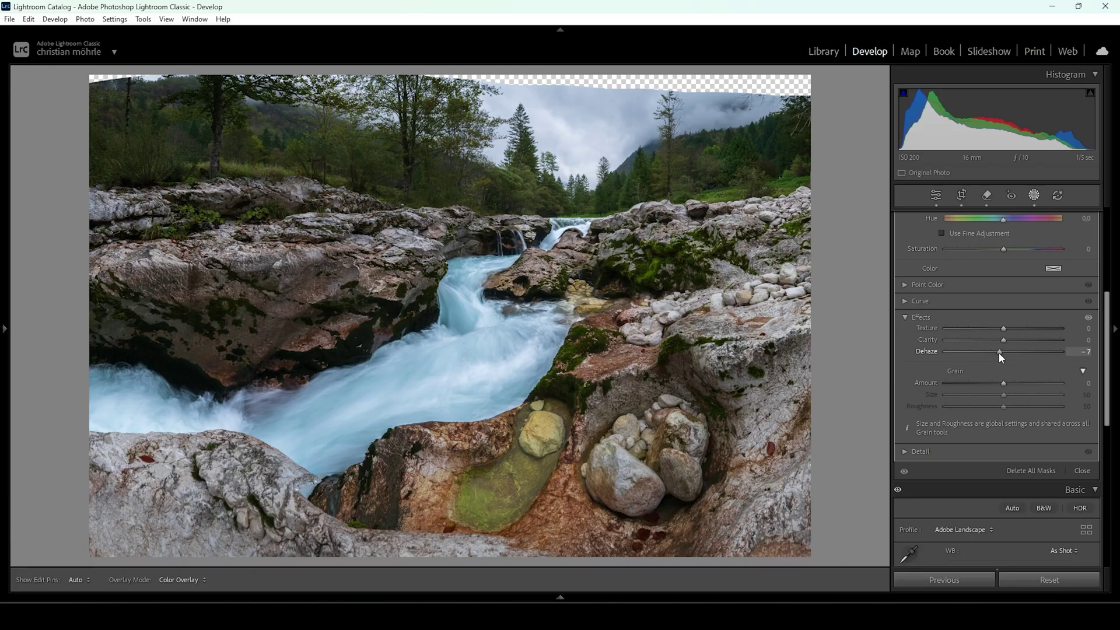
pyautogui.moveTo(998, 351); pyautogui.dragTo(994, 352)
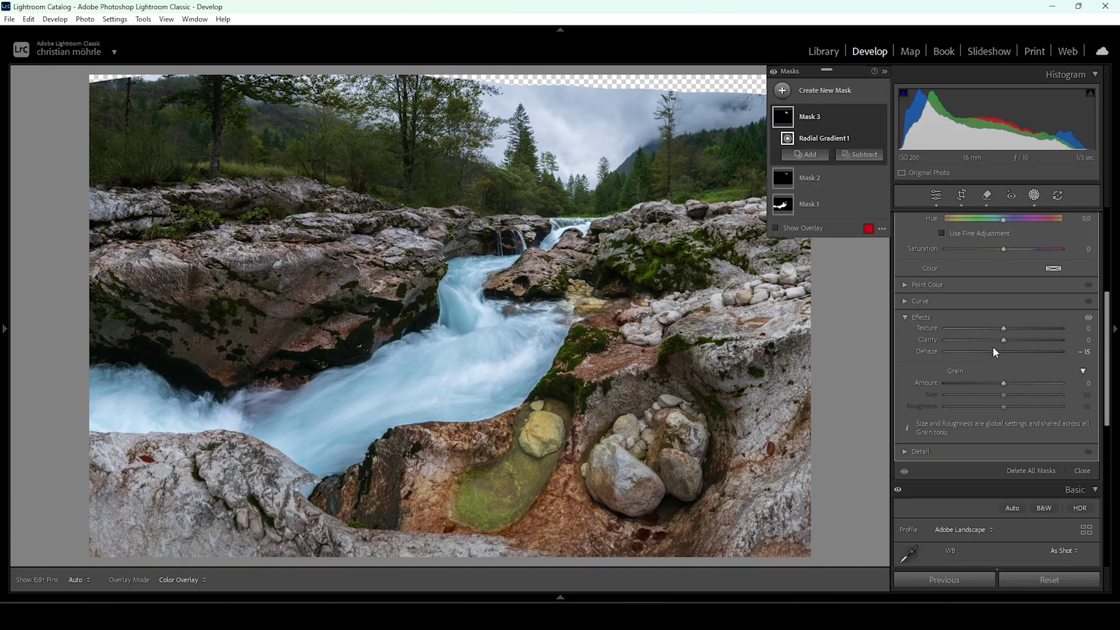
# - Add a small circular radial gradient to the same mask over the treeline just left of the tall conifer
pyautogui.click(822, 156)
pyautogui.click(836, 311)
pyautogui.moveTo(496, 150); pyautogui.dragTo(521, 174)
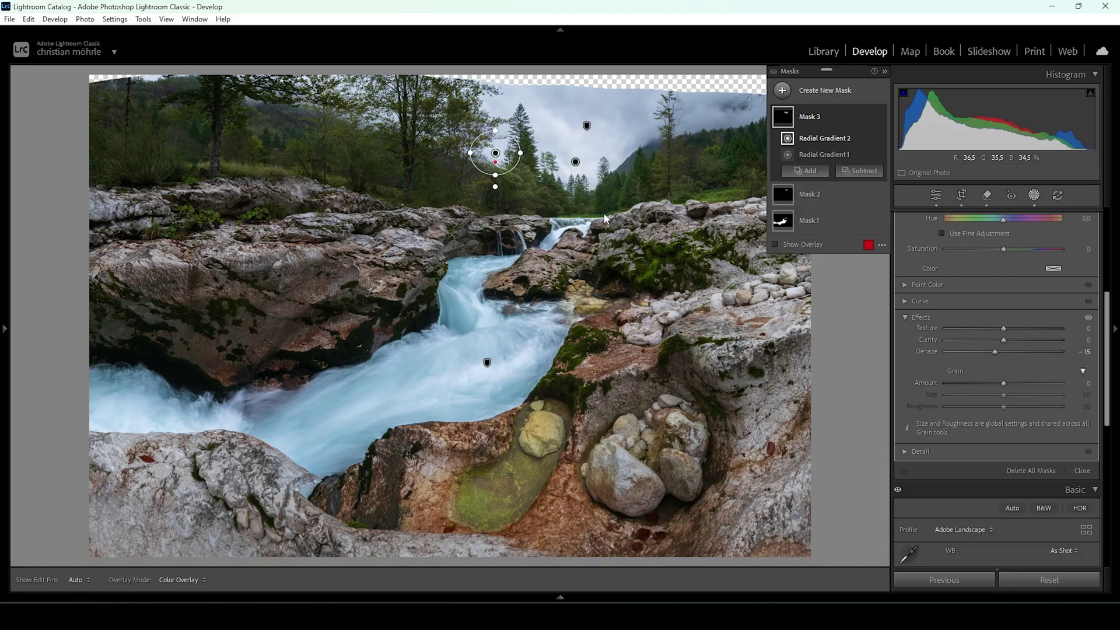
# - Create a new sky mask and subtract a linear gradient from its lower part so only the upper sky stays selected
pyautogui.click(782, 90)
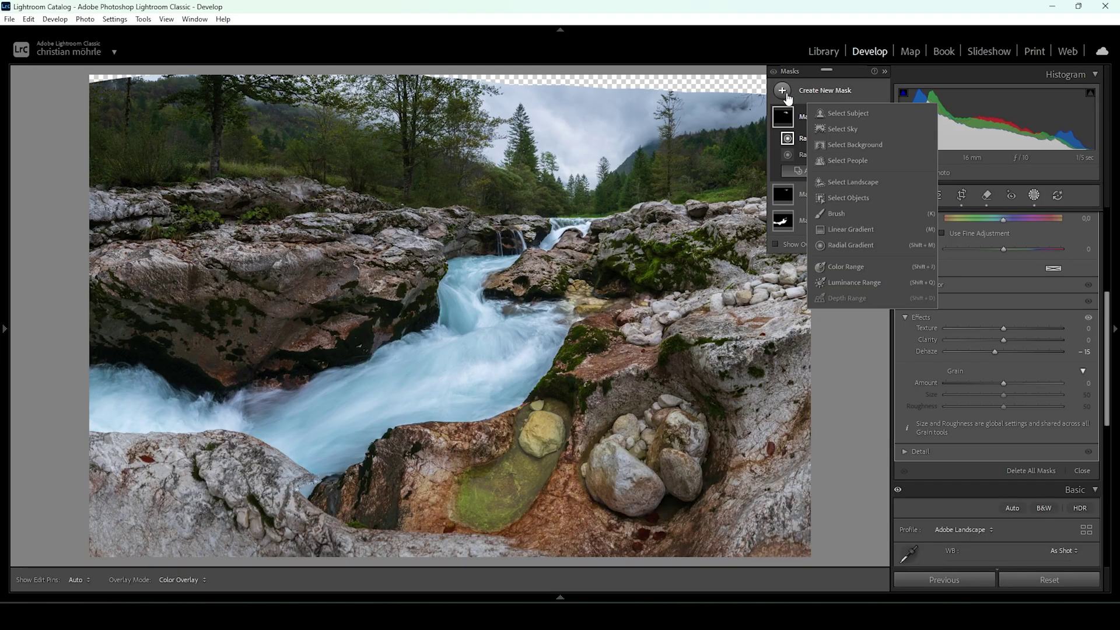
pyautogui.click(857, 128)
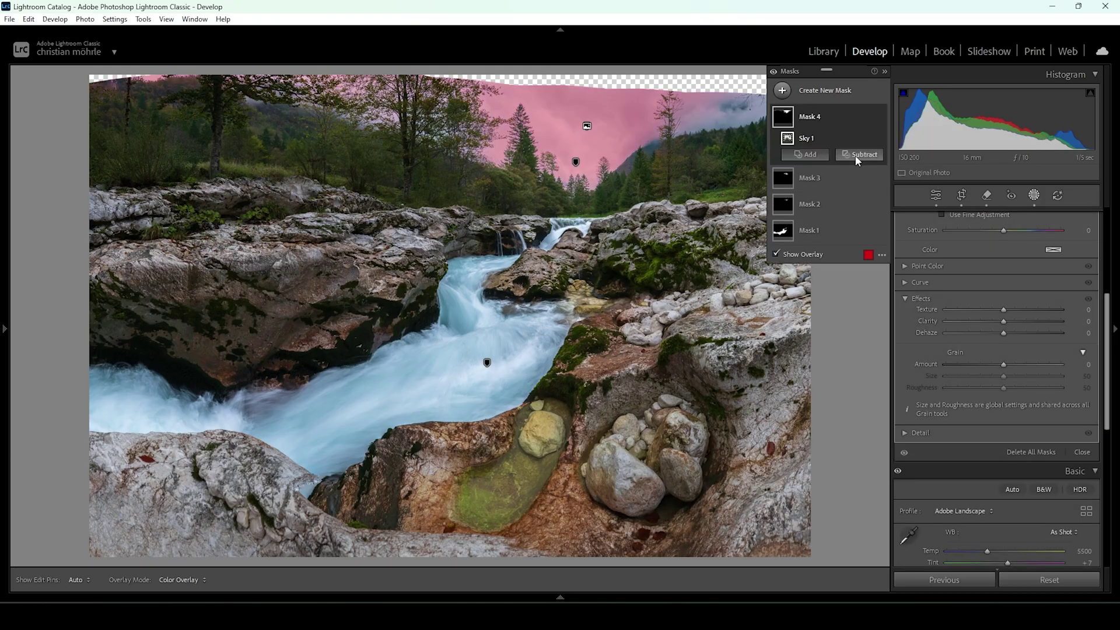
pyautogui.click(860, 154)
pyautogui.click(880, 298)
pyautogui.moveTo(573, 140); pyautogui.dragTo(582, 164)
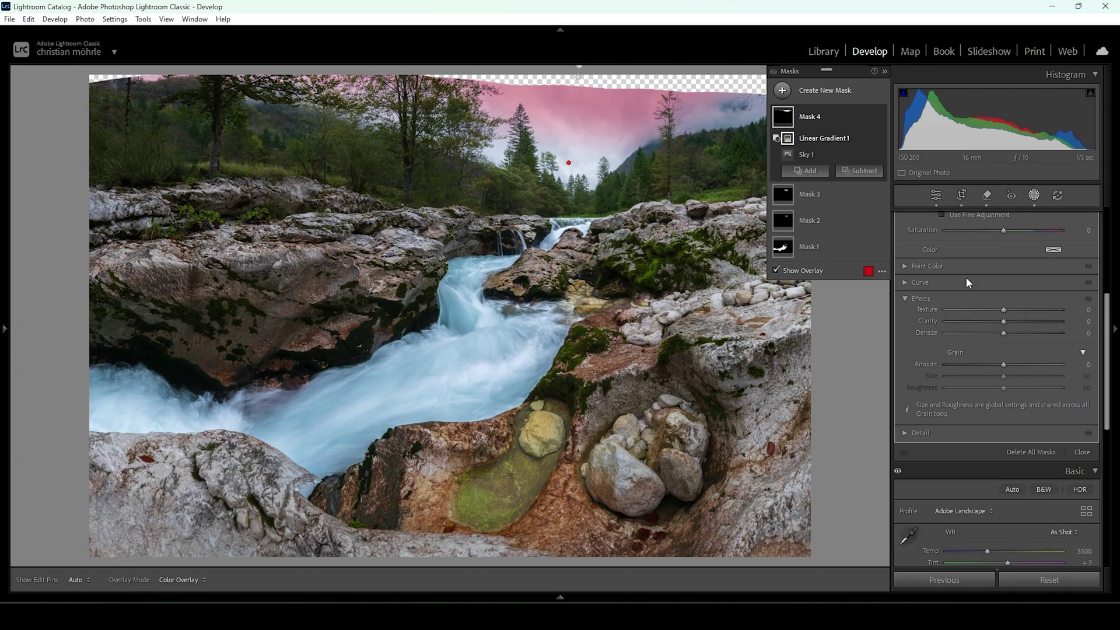
# - Set the upper sky mask's Exposure to -2.99 and Contrast to 30, and refine the position and tilt of its linear gradient
pyautogui.scroll(5, 1018, 291)
pyautogui.moveTo(1003, 311); pyautogui.dragTo(979, 310)
pyautogui.moveTo(976, 306); pyautogui.dragTo(1017, 325)
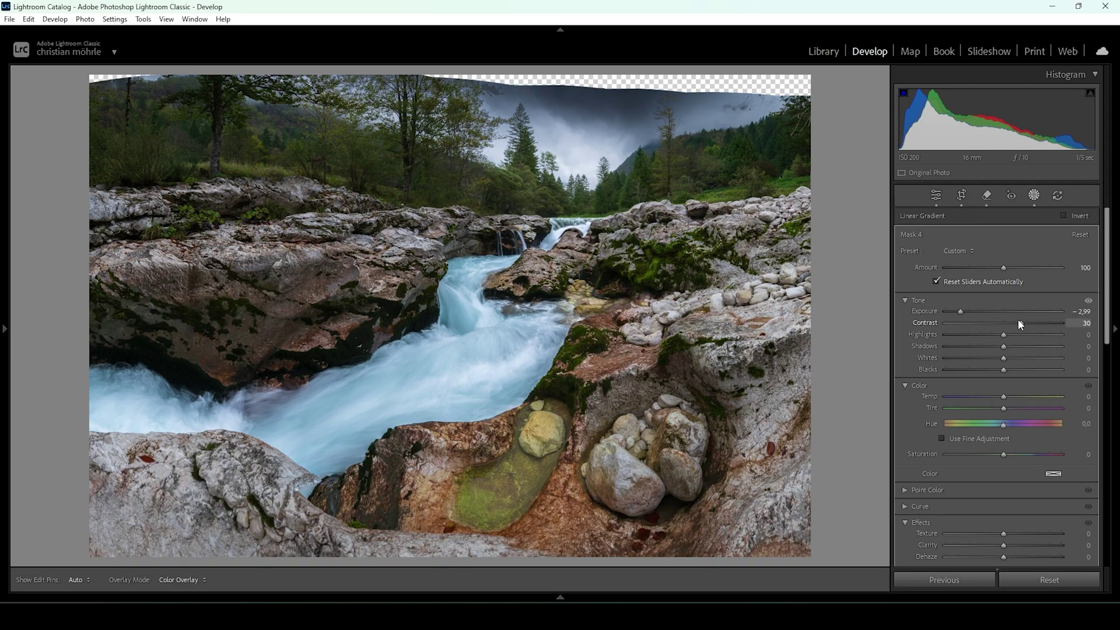
pyautogui.moveTo(1017, 319); pyautogui.dragTo(1017, 320)
pyautogui.moveTo(572, 119); pyautogui.dragTo(575, 108)
pyautogui.moveTo(566, 153); pyautogui.dragTo(570, 159)
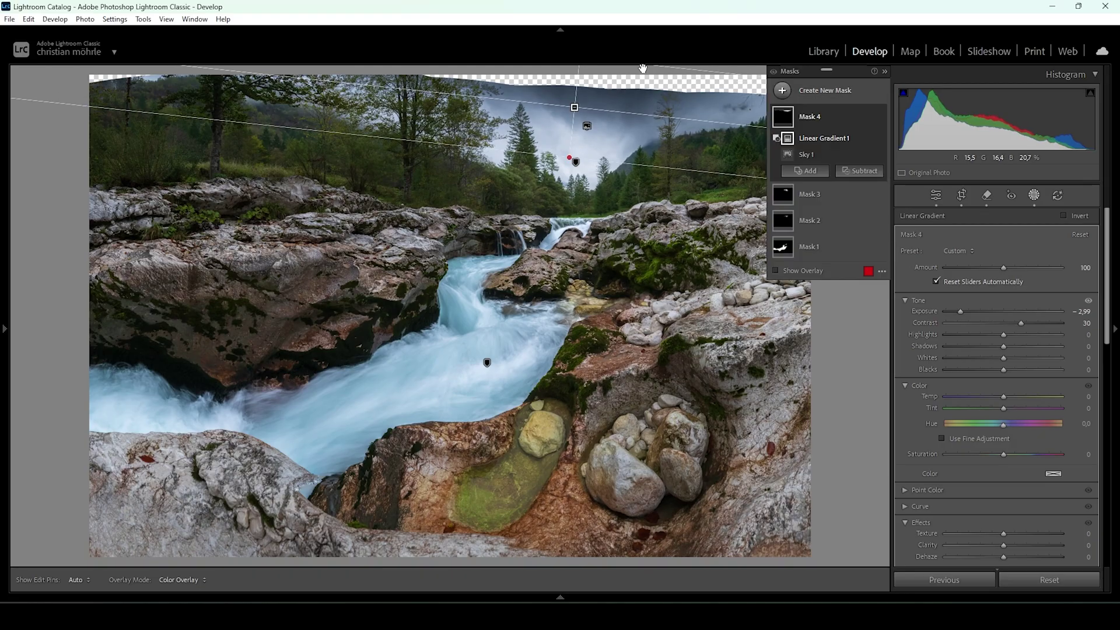
# - Create a Landscape mask that selects the Vegetation
pyautogui.click(786, 91)
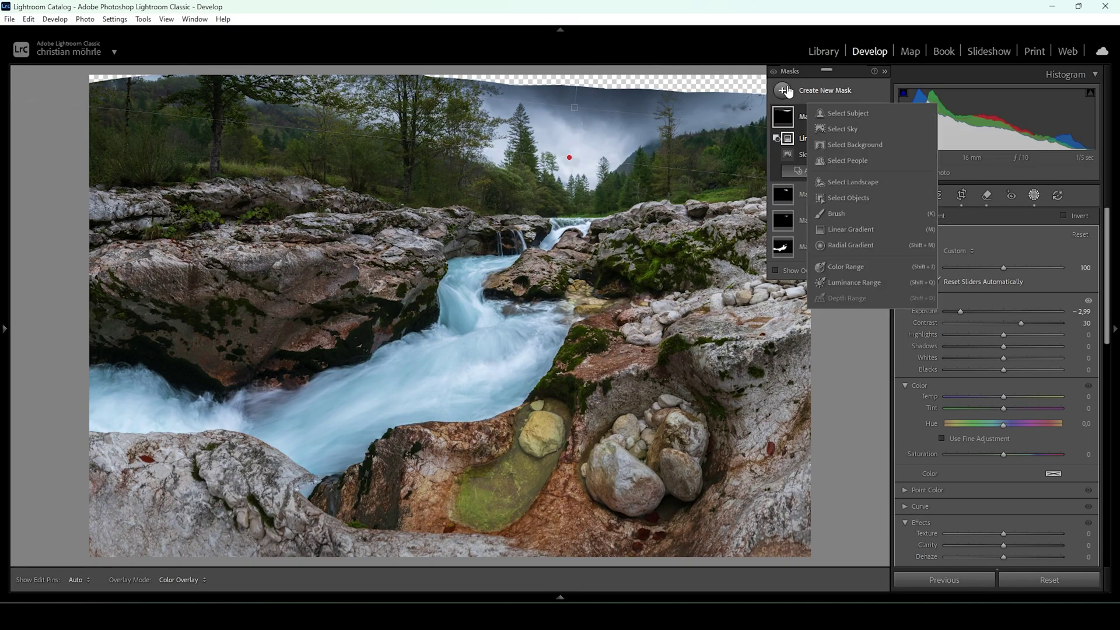
pyautogui.click(853, 182)
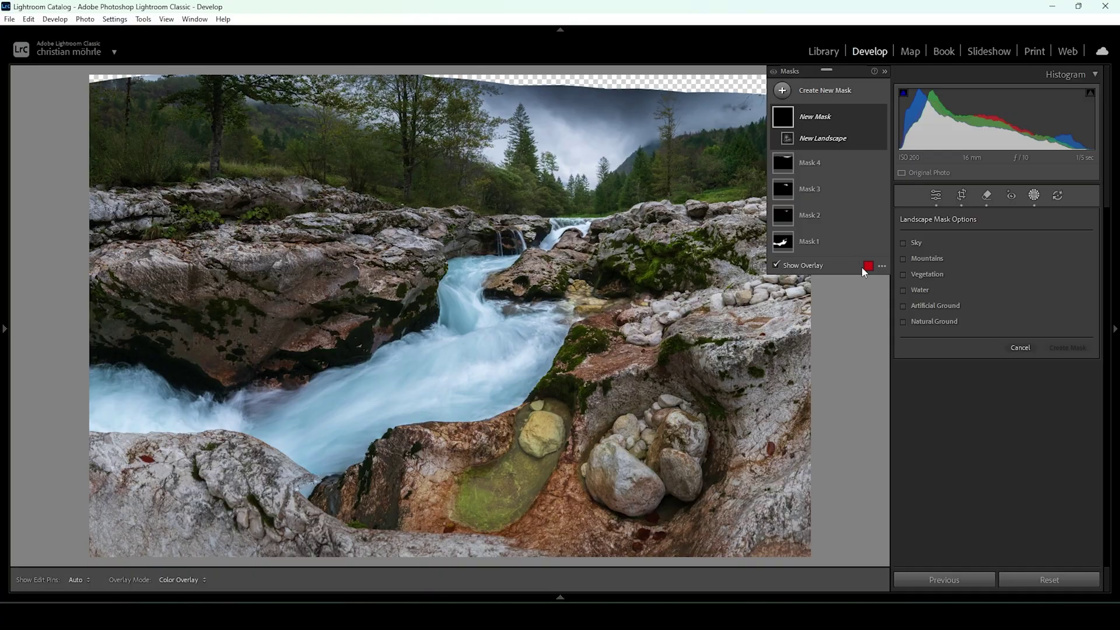
pyautogui.click(932, 275)
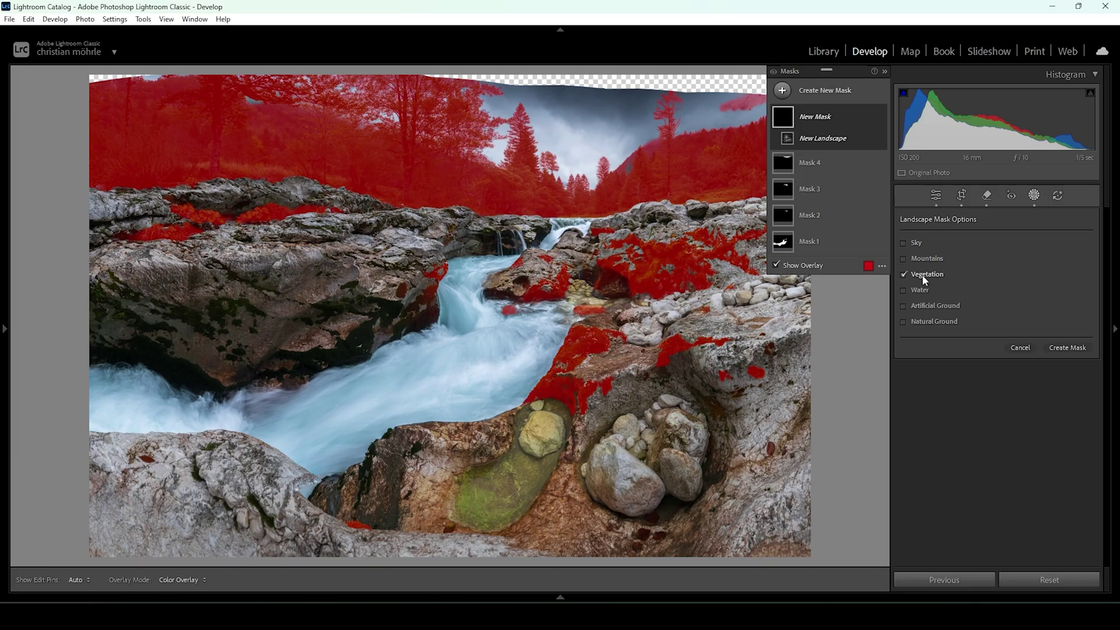
pyautogui.click(1071, 348)
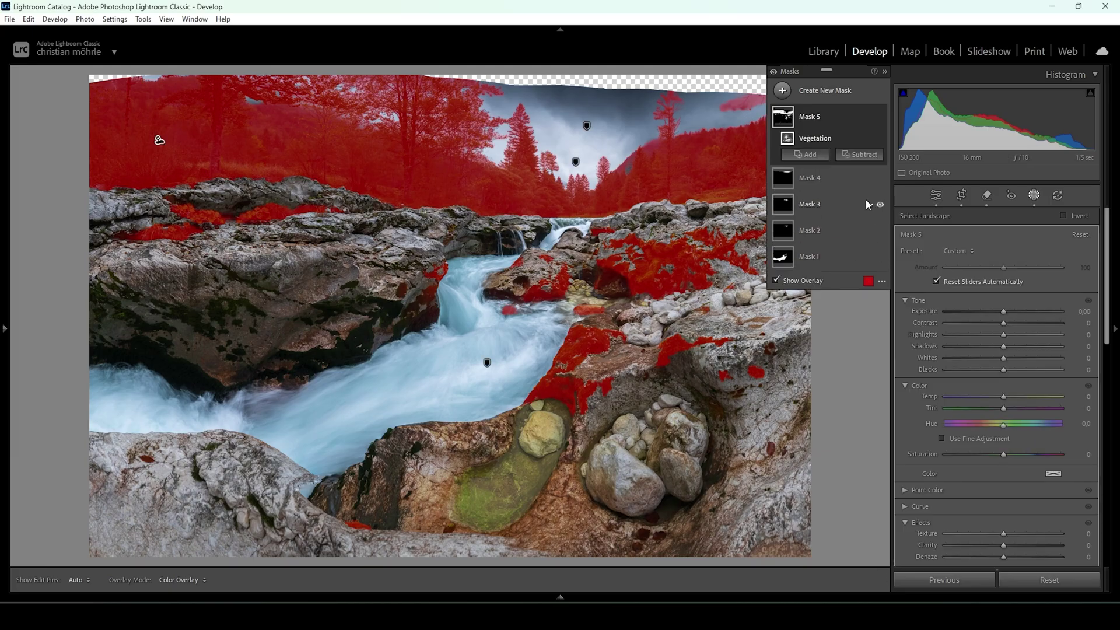
# - Subtract the lone tree against the sky and the upper right edge from the vegetation mask with a brush
pyautogui.click(860, 155)
pyautogui.click(869, 282)
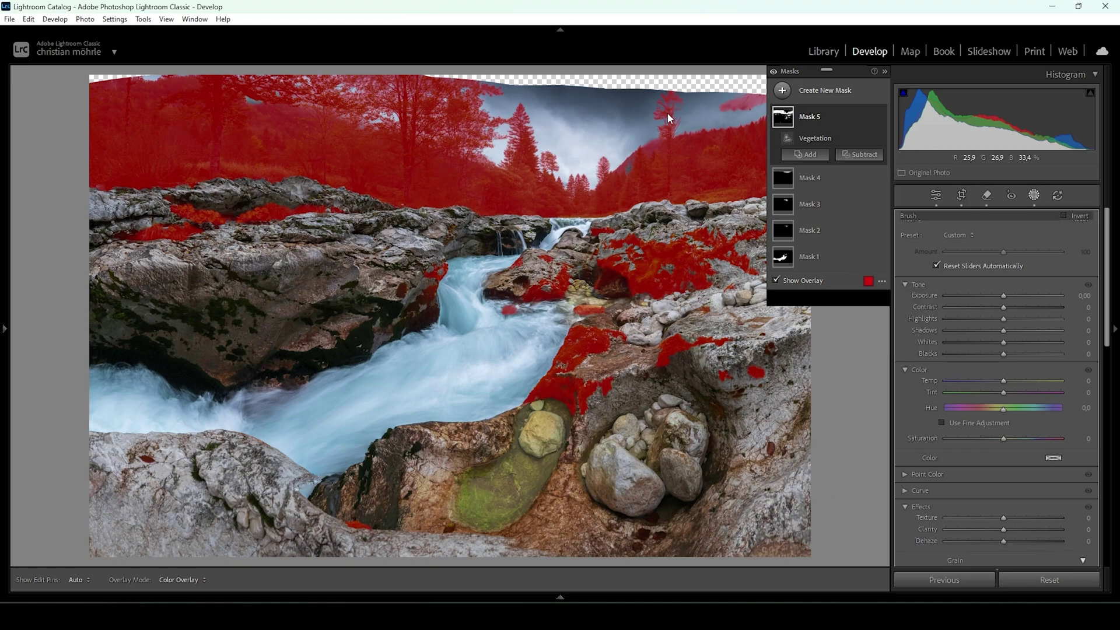
pyautogui.moveTo(668, 108)
pyautogui.mouseDown()
pyautogui.moveTo(657, 105)
pyautogui.moveTo(733, 75)
pyautogui.moveTo(750, 98)
pyautogui.moveTo(755, 79)
pyautogui.moveTo(789, 70)
pyautogui.mouseUp()
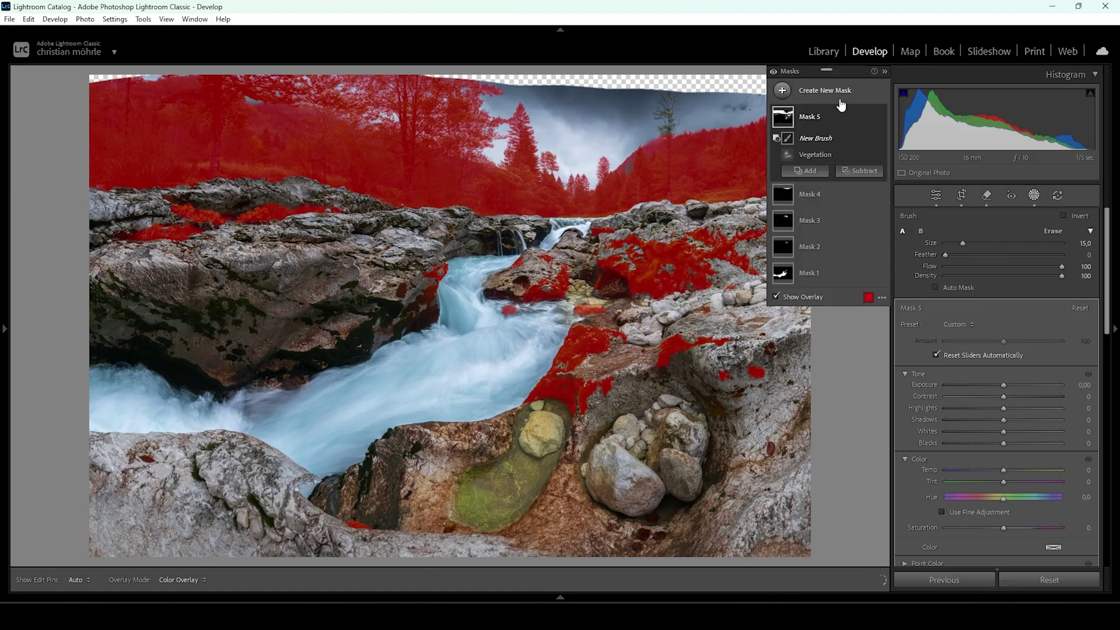
# - Adjust the vegetation mask: Saturation 7, Contrast 26, Whites 46 and Shadows -26
pyautogui.moveTo(1006, 527); pyautogui.dragTo(1010, 526)
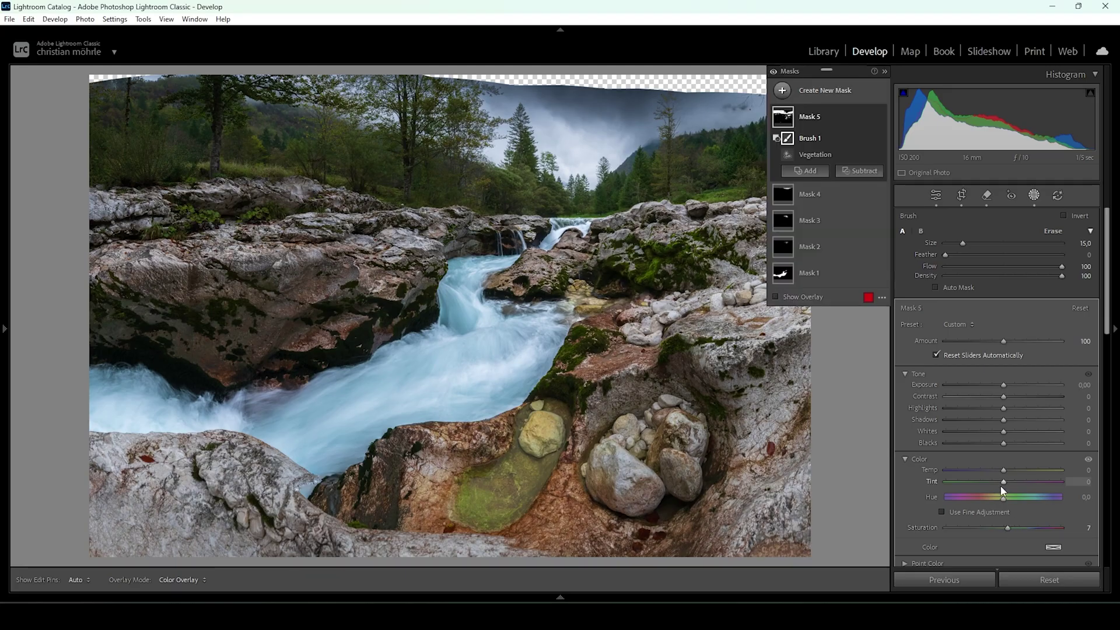
pyautogui.moveTo(1012, 398); pyautogui.dragTo(1017, 397)
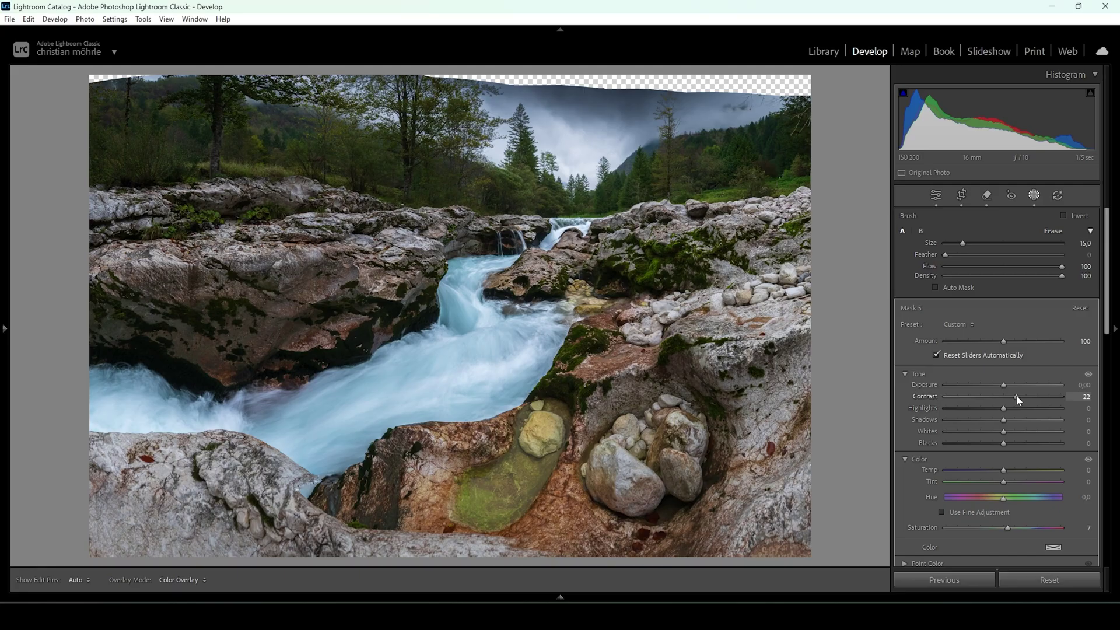
pyautogui.moveTo(1018, 399); pyautogui.dragTo(1021, 400)
pyautogui.moveTo(1005, 429); pyautogui.dragTo(1031, 437)
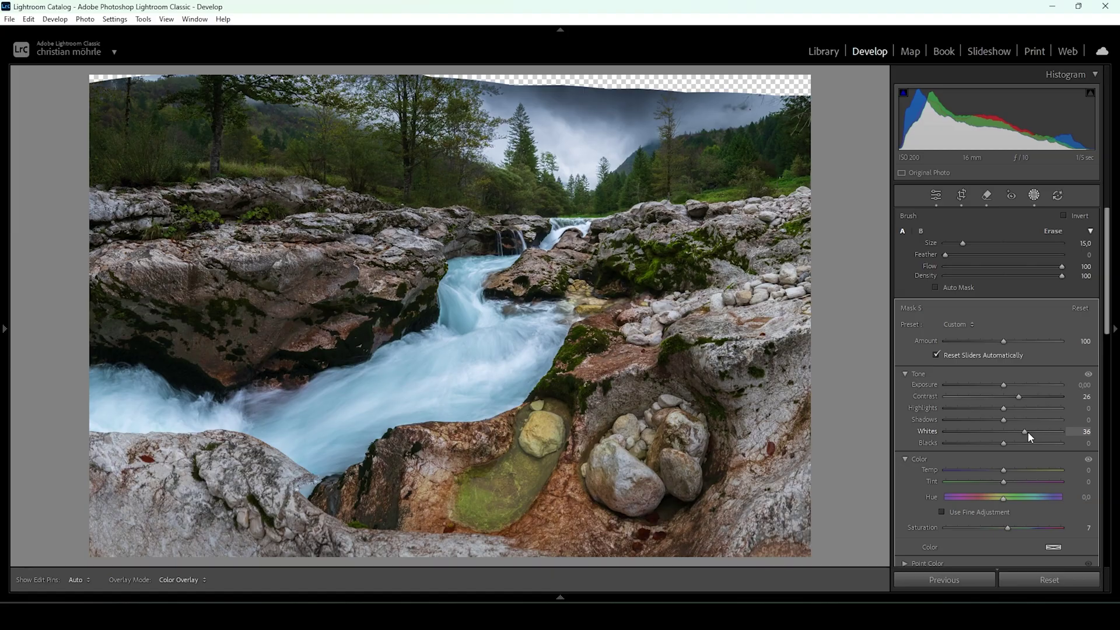
pyautogui.moveTo(1032, 432); pyautogui.dragTo(986, 422)
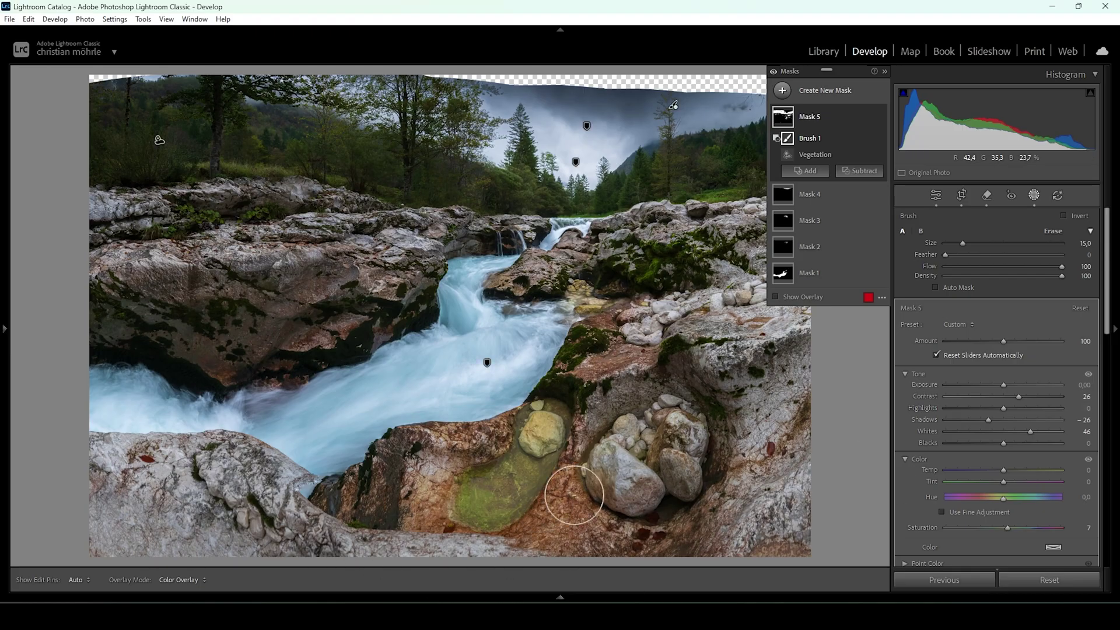
# - Create a linear gradient mask rising over the foreground rocks and add a second linear gradient coming in from the image's right edge
pyautogui.click(782, 91)
pyautogui.click(847, 229)
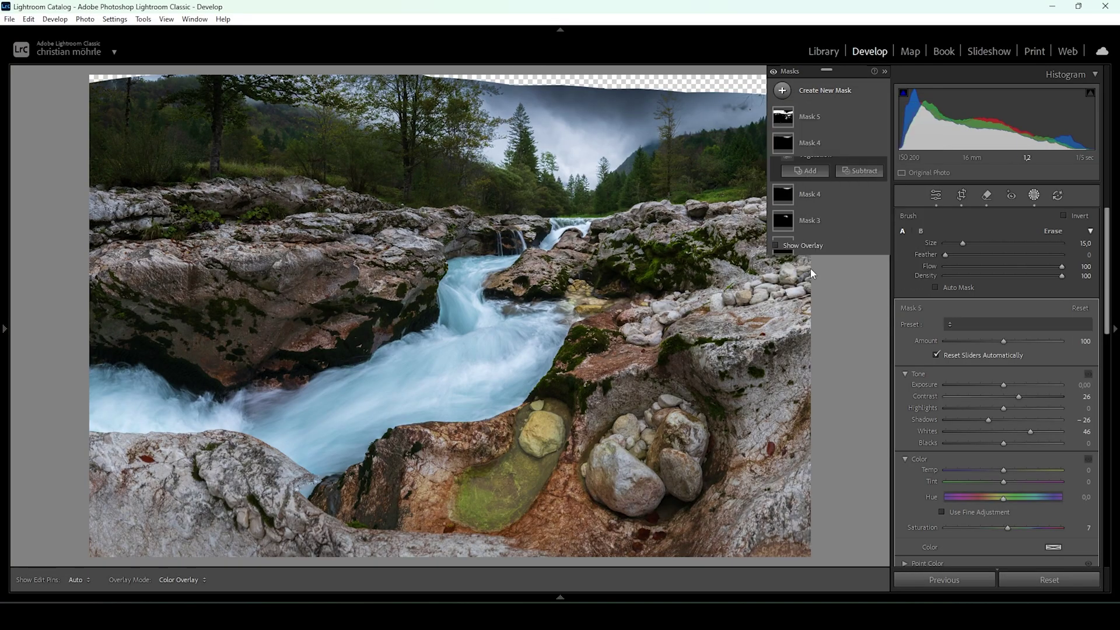
pyautogui.moveTo(464, 545); pyautogui.dragTo(464, 436)
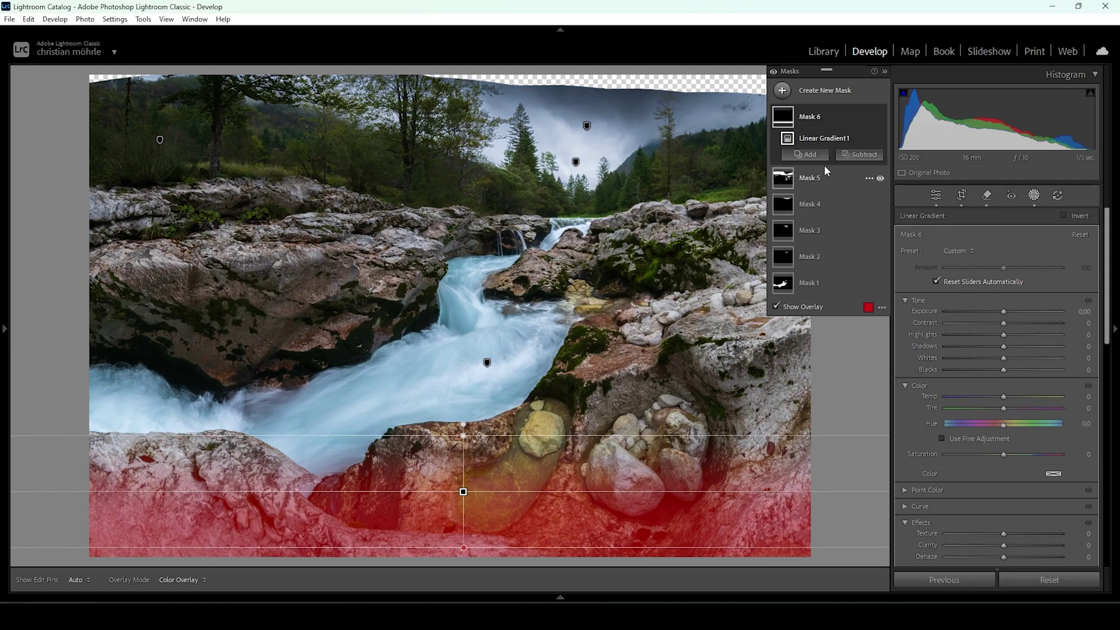
pyautogui.click(817, 154)
pyautogui.press('Escape')
pyautogui.moveTo(776, 421); pyautogui.dragTo(660, 386)
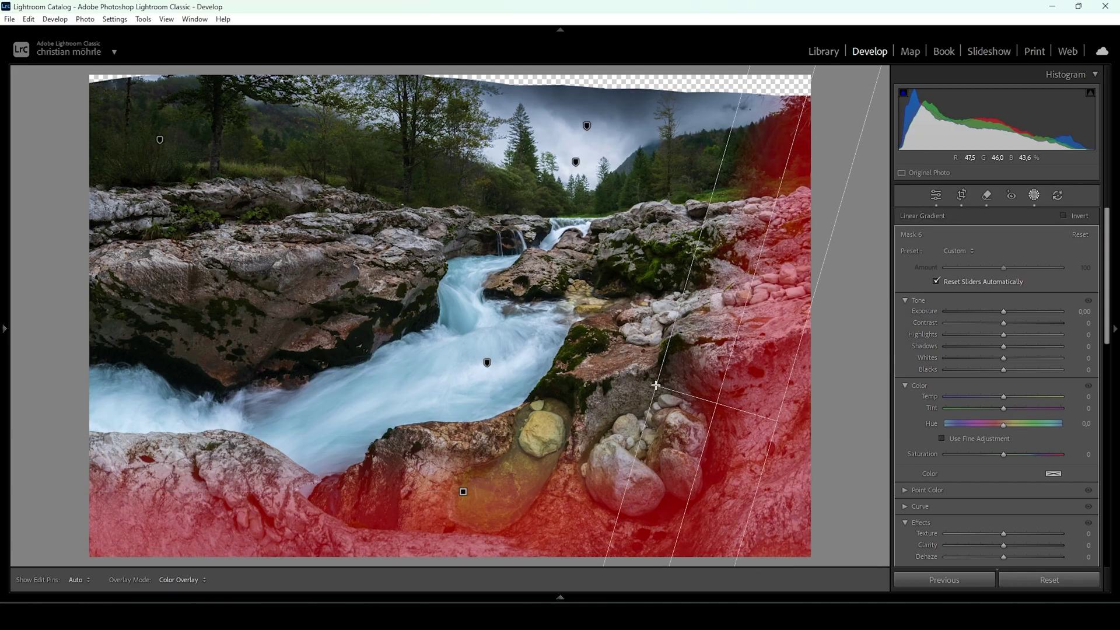
# - Subtract a linear gradient at the upper right and a radial gradient around the rock pool from the foreground mask, and set its Exposure to -0.69
pyautogui.click(875, 172)
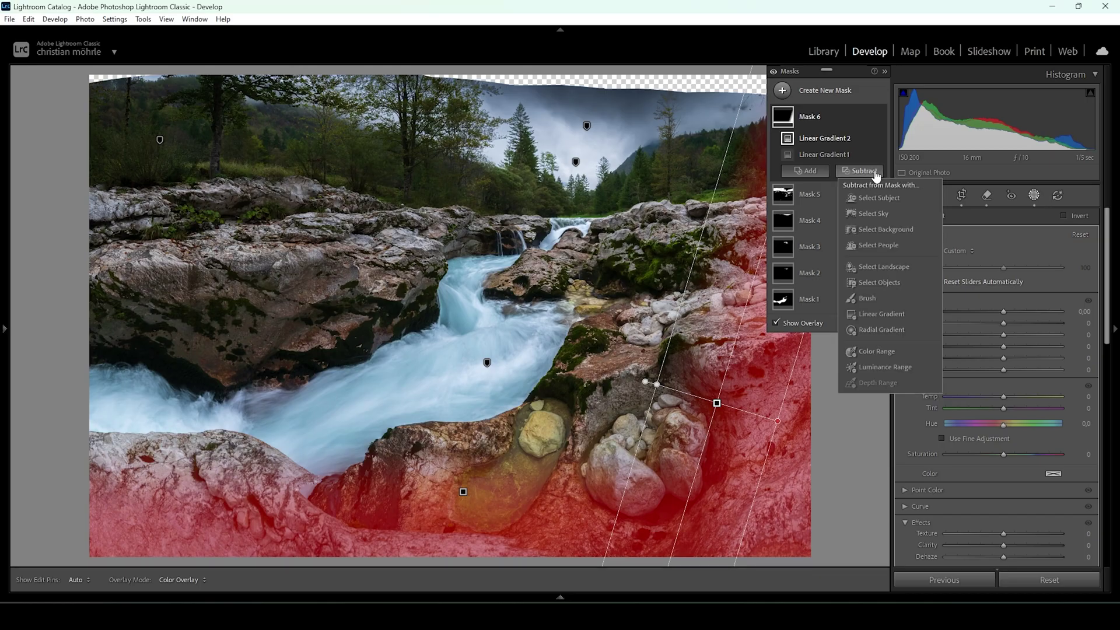
pyautogui.click(880, 319)
pyautogui.moveTo(751, 191); pyautogui.dragTo(762, 247)
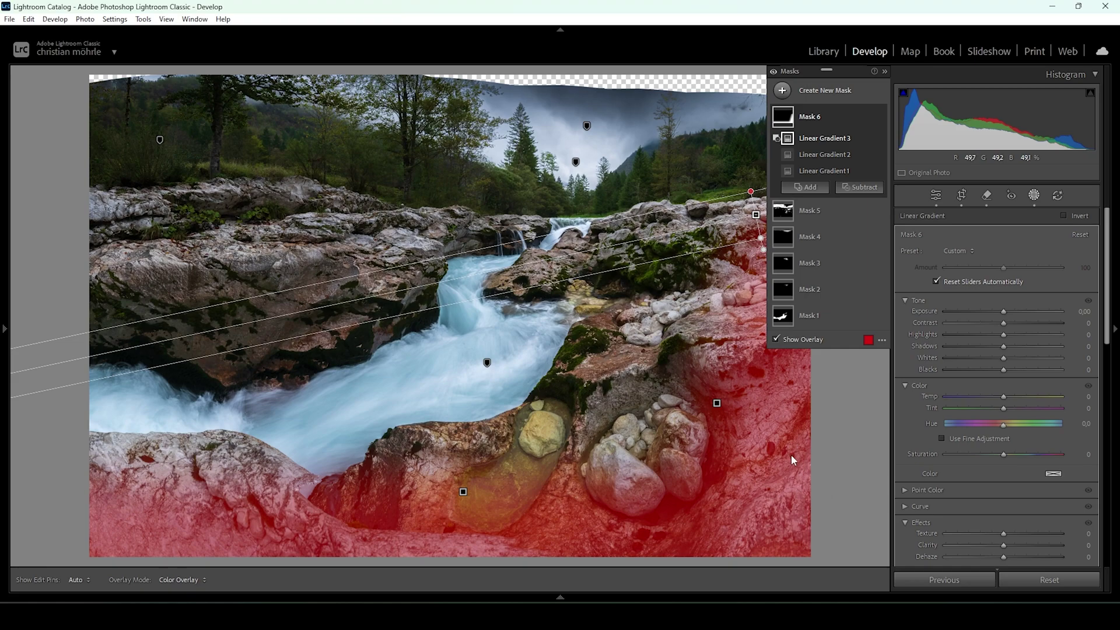
pyautogui.click(860, 187)
pyautogui.click(877, 349)
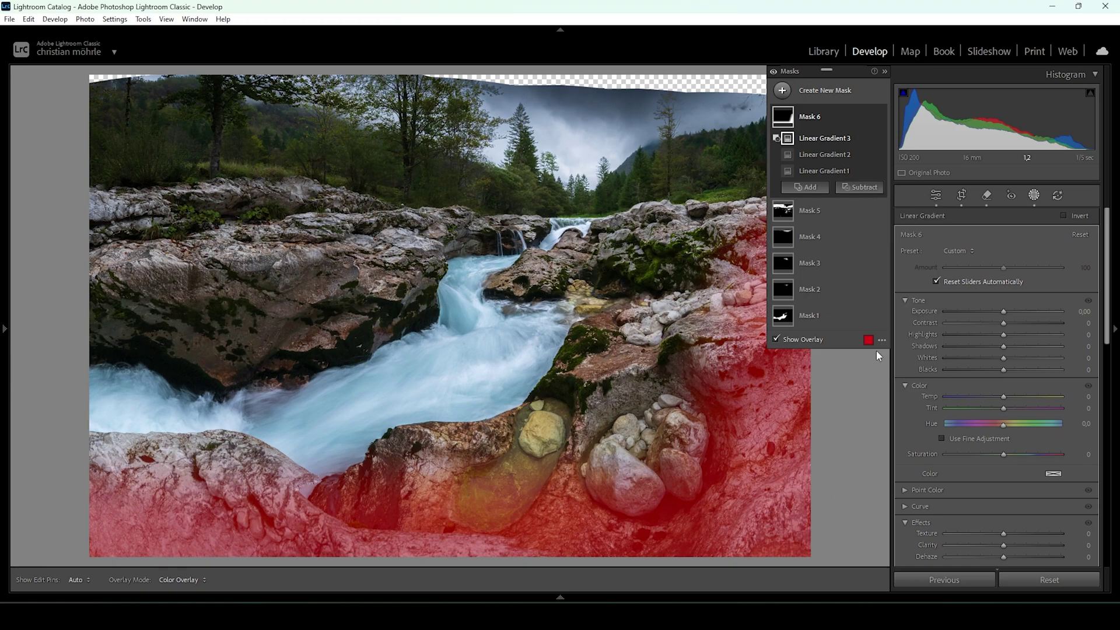
pyautogui.moveTo(488, 445); pyautogui.dragTo(574, 541)
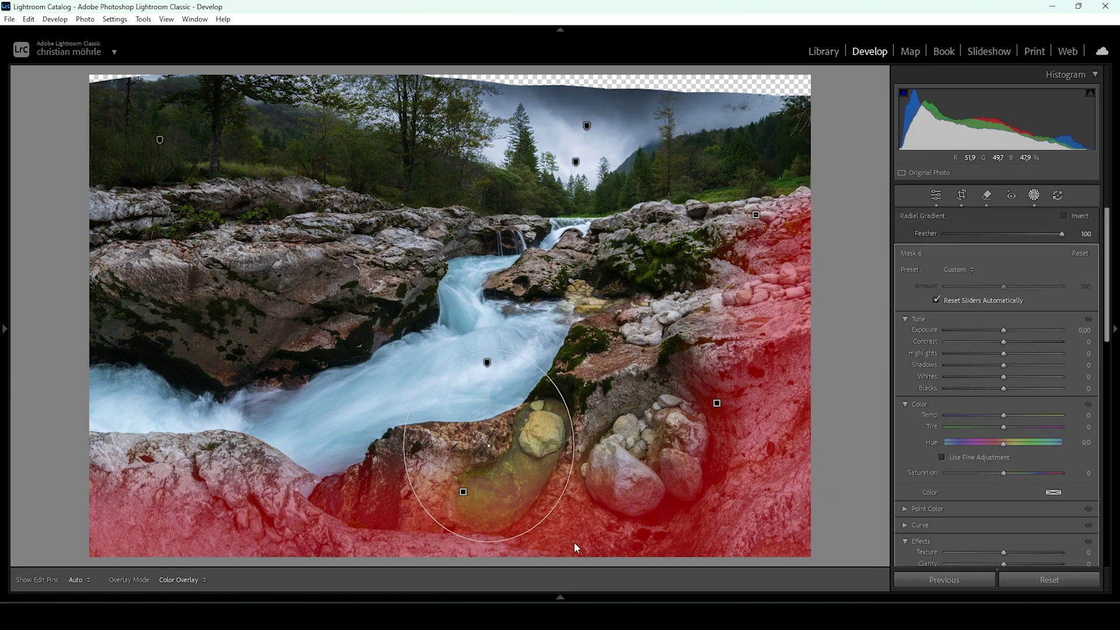
pyautogui.moveTo(498, 420); pyautogui.dragTo(504, 429)
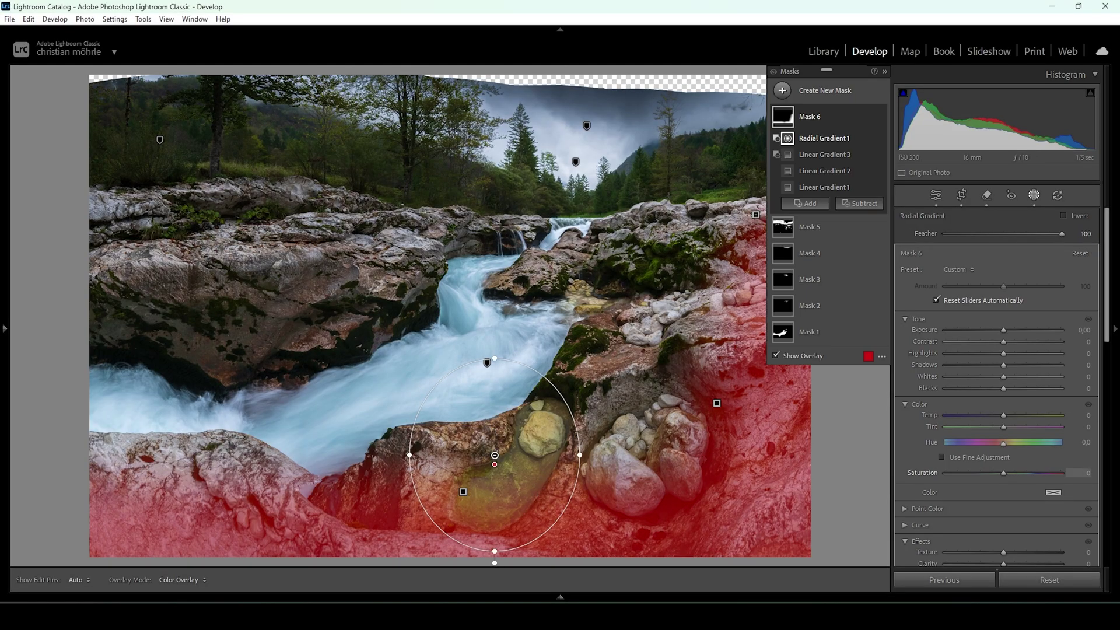
pyautogui.moveTo(1003, 331); pyautogui.dragTo(993, 328)
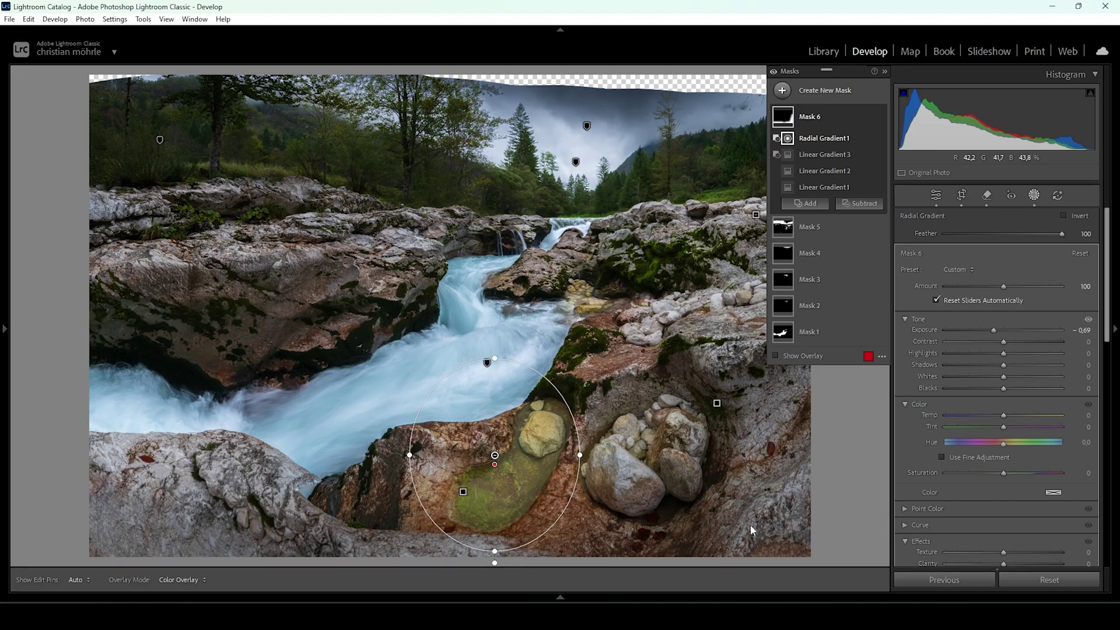
# - Create a wide radial gradient mask over the upper left rocks and set its Exposure to -1.09
pyautogui.click(782, 90)
pyautogui.click(850, 245)
pyautogui.moveTo(172, 240); pyautogui.dragTo(363, 300)
pyautogui.moveTo(180, 247); pyautogui.dragTo(83, 225)
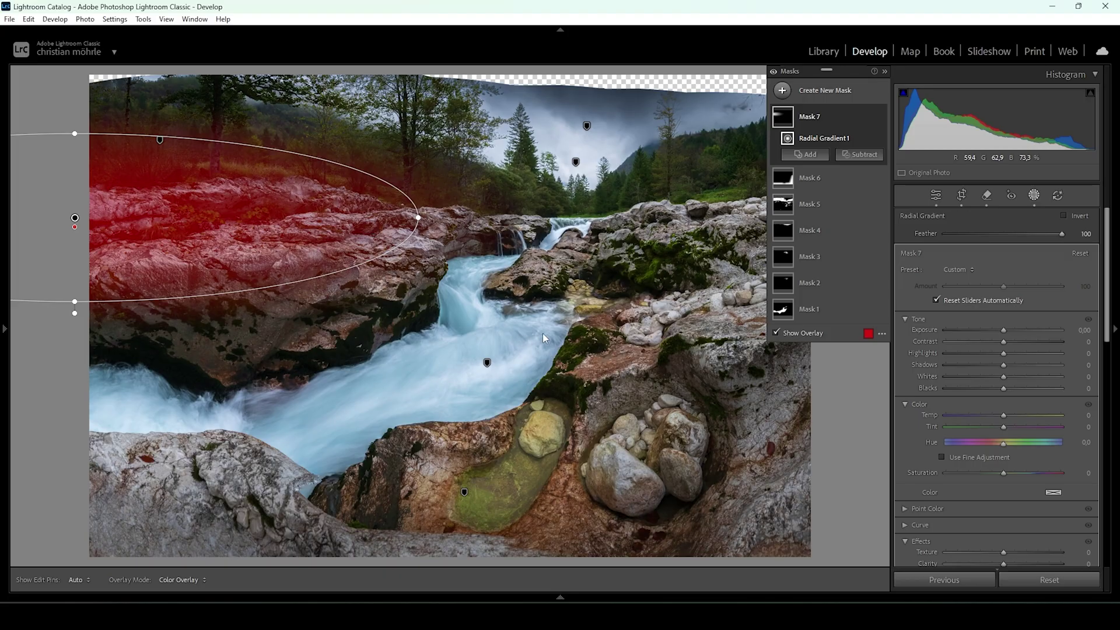
pyautogui.moveTo(999, 330); pyautogui.dragTo(984, 327)
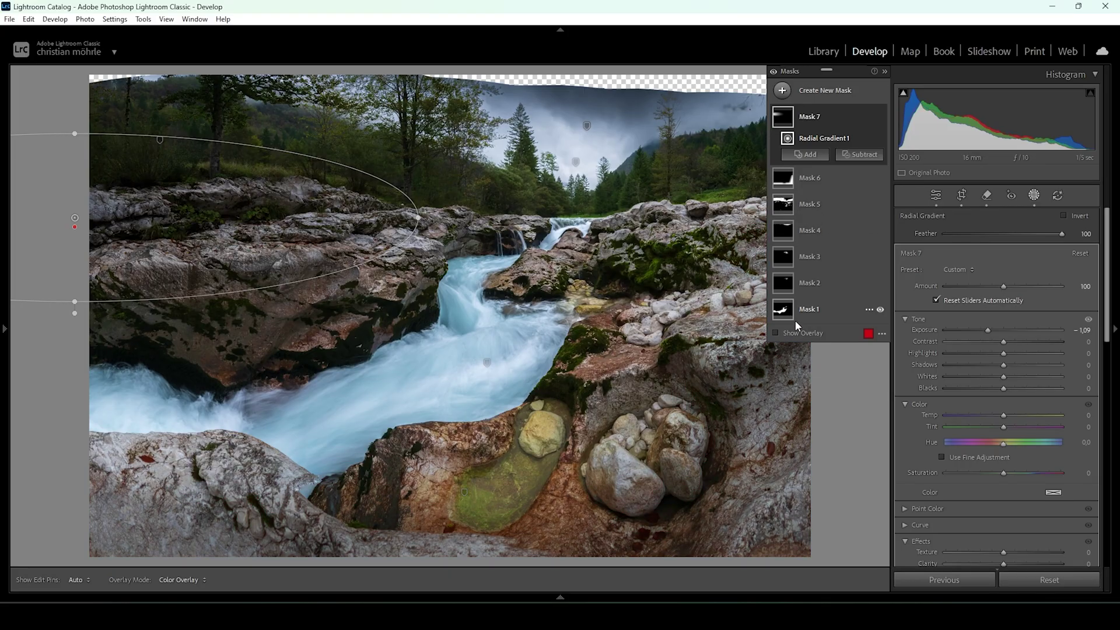
# - Compare the photo with and without all the mask adjustments
pyautogui.click(773, 72)
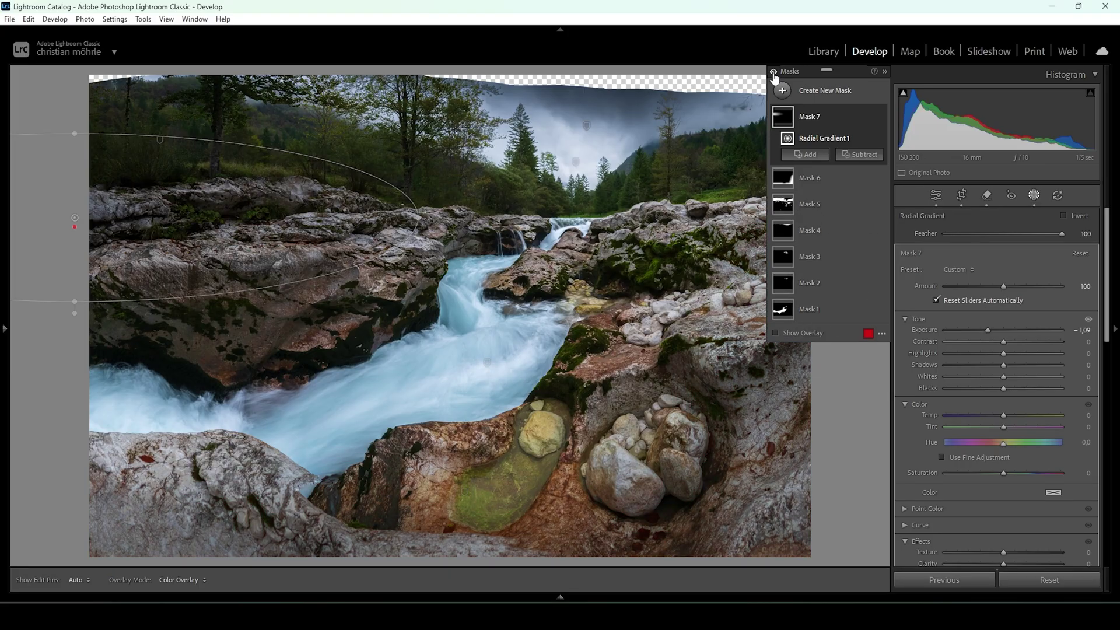
pyautogui.click(773, 72)
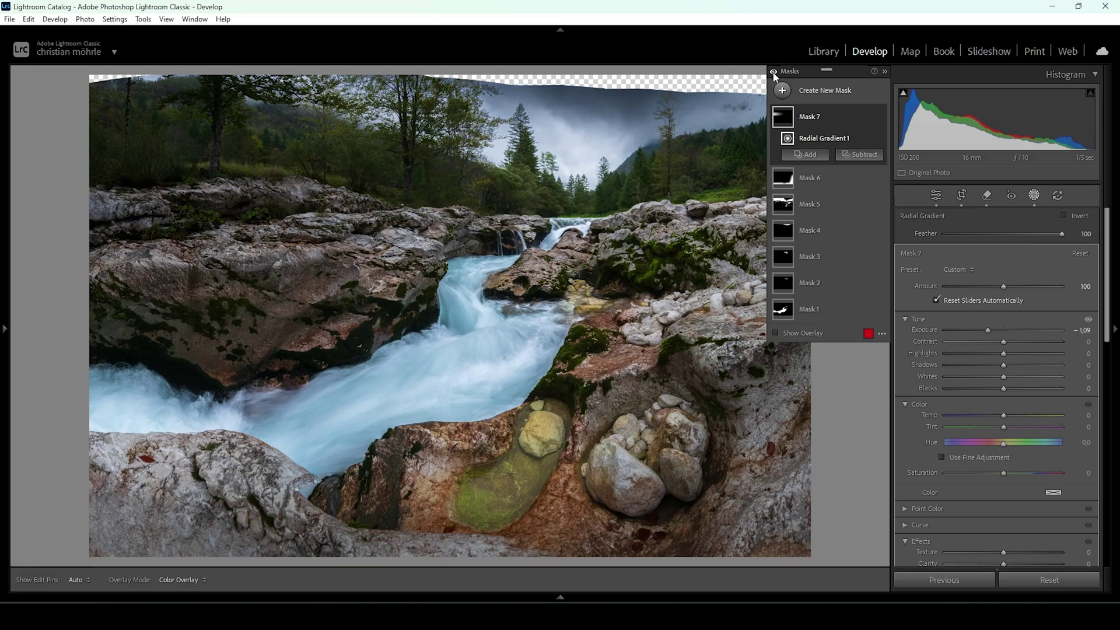
pyautogui.click(773, 72)
# - Leave masking, set the Orange hue to -17 in the Color Mixer and lower the Yellow hue
pyautogui.click(932, 198)
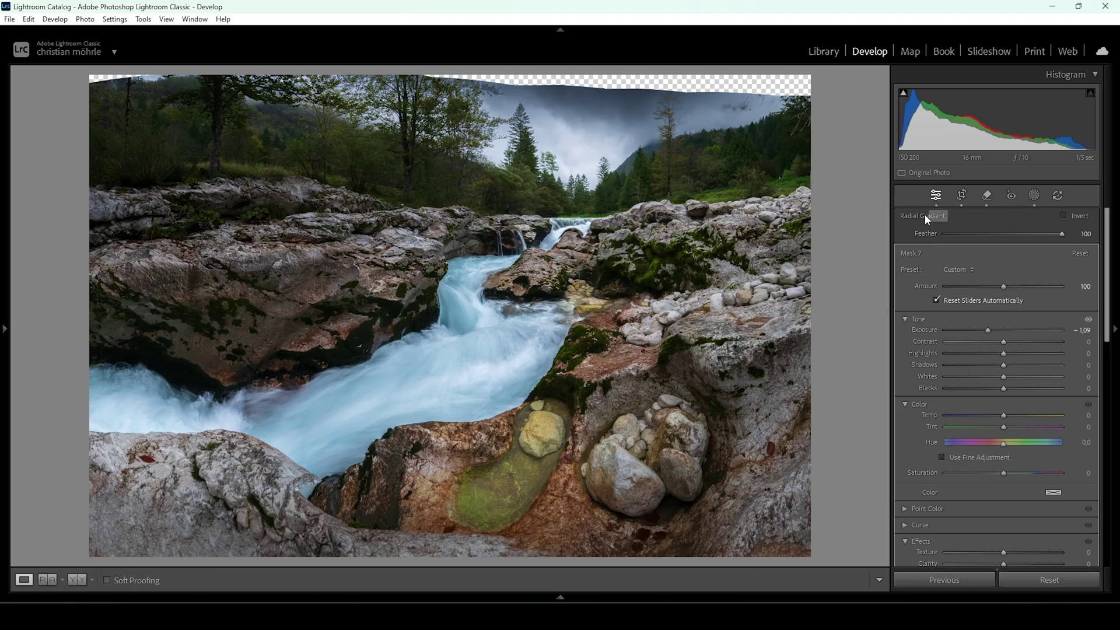
pyautogui.hotkey('ctrl', '1')
pyautogui.click(986, 255)
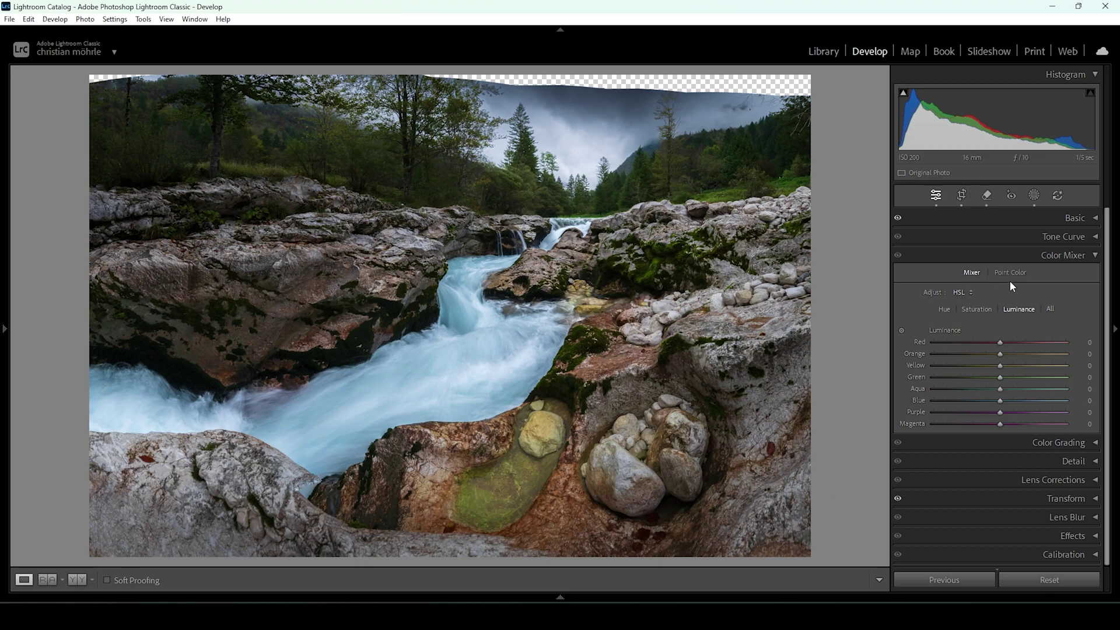
pyautogui.click(948, 310)
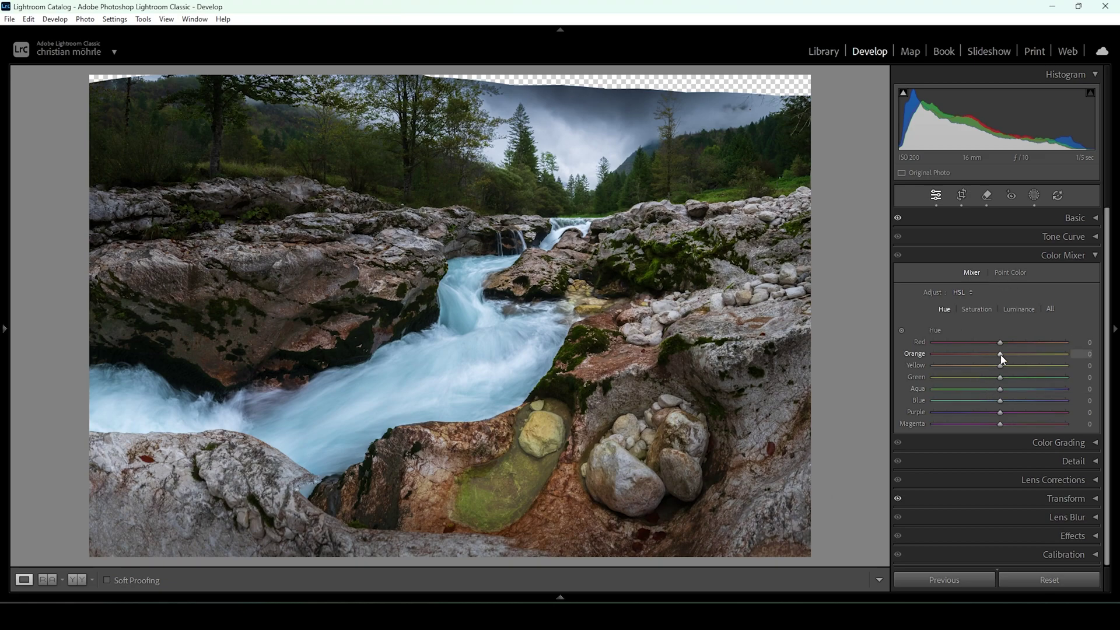
pyautogui.moveTo(997, 355); pyautogui.dragTo(992, 359)
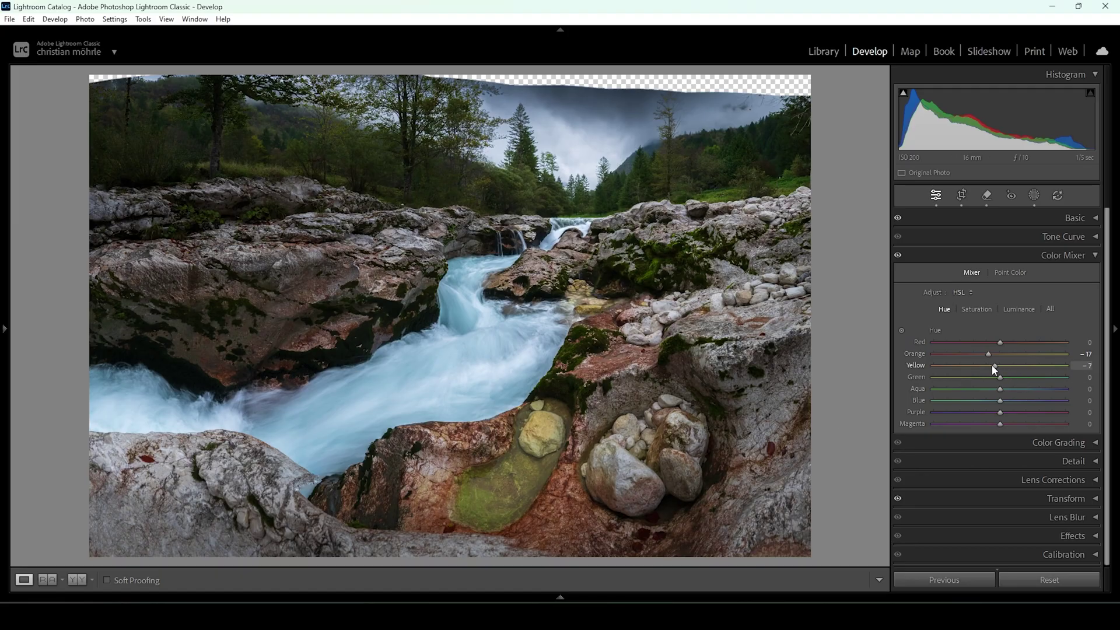
pyautogui.moveTo(986, 366); pyautogui.dragTo(984, 366)
# - Set the Color Mixer saturation to +22 for Orange, -43 for Yellow, -24 for Green, -25 for Aqua and +9 for Blue
pyautogui.click(982, 312)
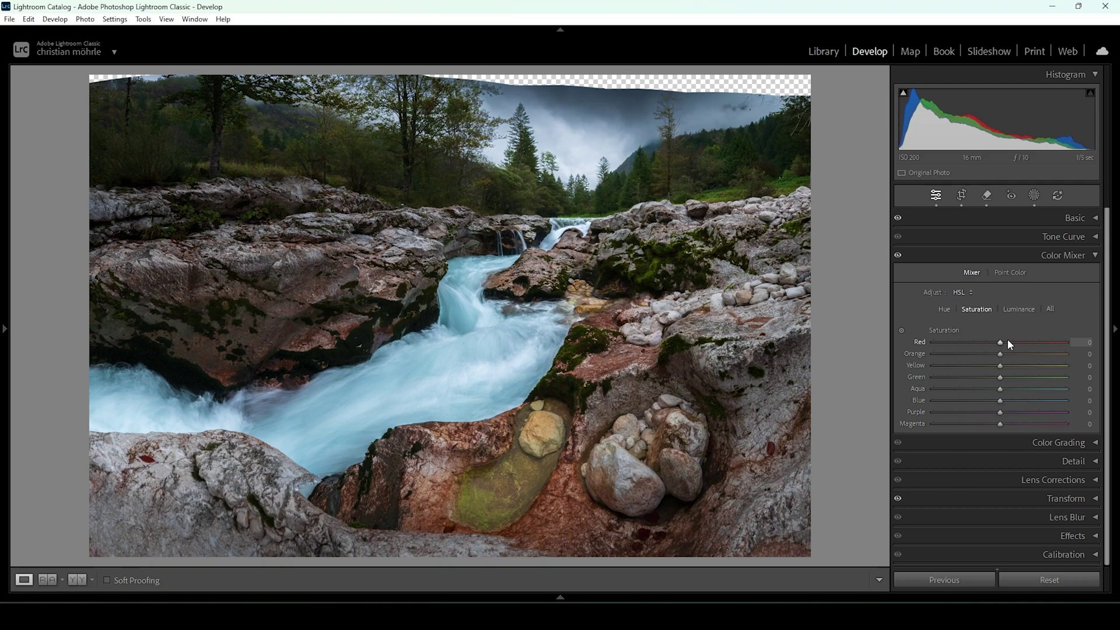
pyautogui.moveTo(1000, 354); pyautogui.dragTo(1014, 354)
pyautogui.moveTo(1002, 365); pyautogui.dragTo(974, 367)
pyautogui.moveTo(1000, 378); pyautogui.dragTo(997, 379)
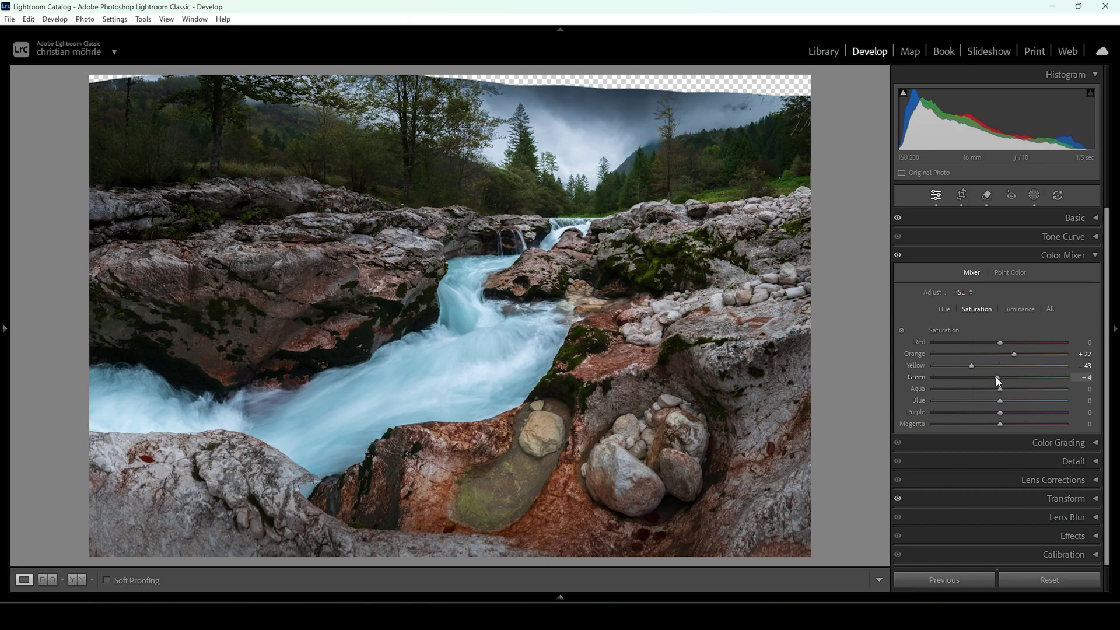
pyautogui.moveTo(988, 379); pyautogui.dragTo(984, 390)
pyautogui.moveTo(1003, 400); pyautogui.dragTo(1007, 400)
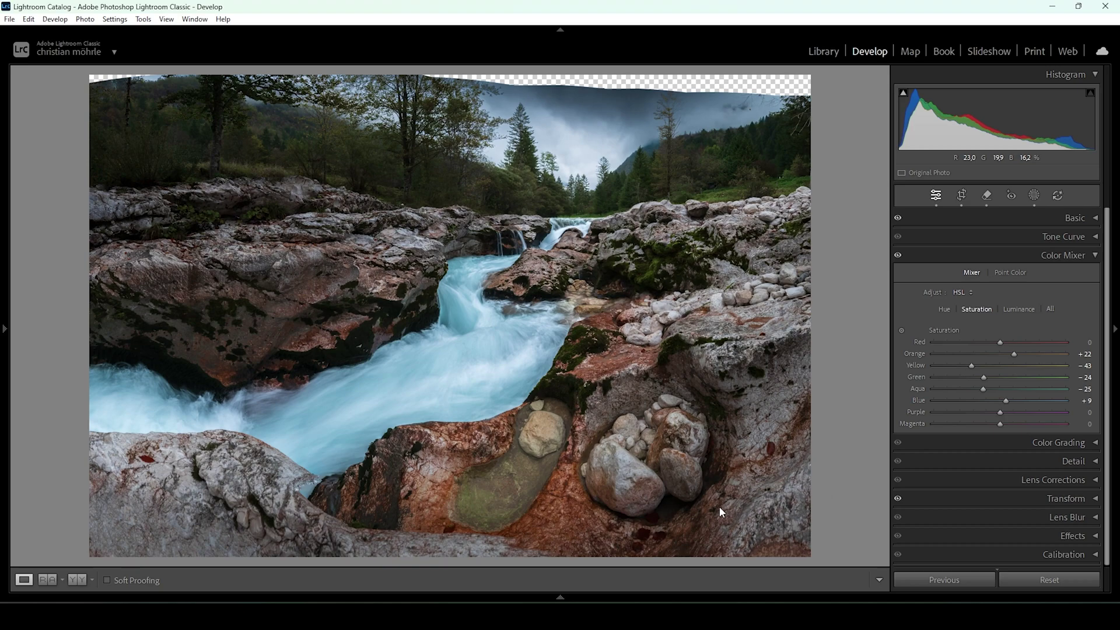
# - Set the Color Mixer luminance to -12 for Orange and about +18 for Yellow, and raise the Green luminance
pyautogui.click(1020, 307)
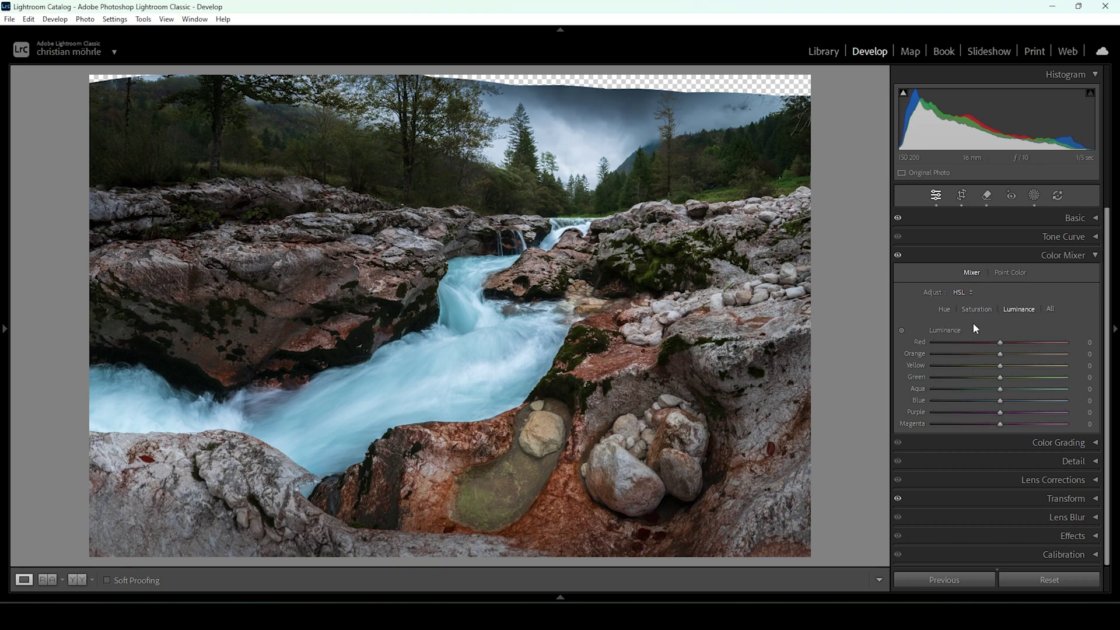
pyautogui.moveTo(1000, 354); pyautogui.dragTo(1013, 364)
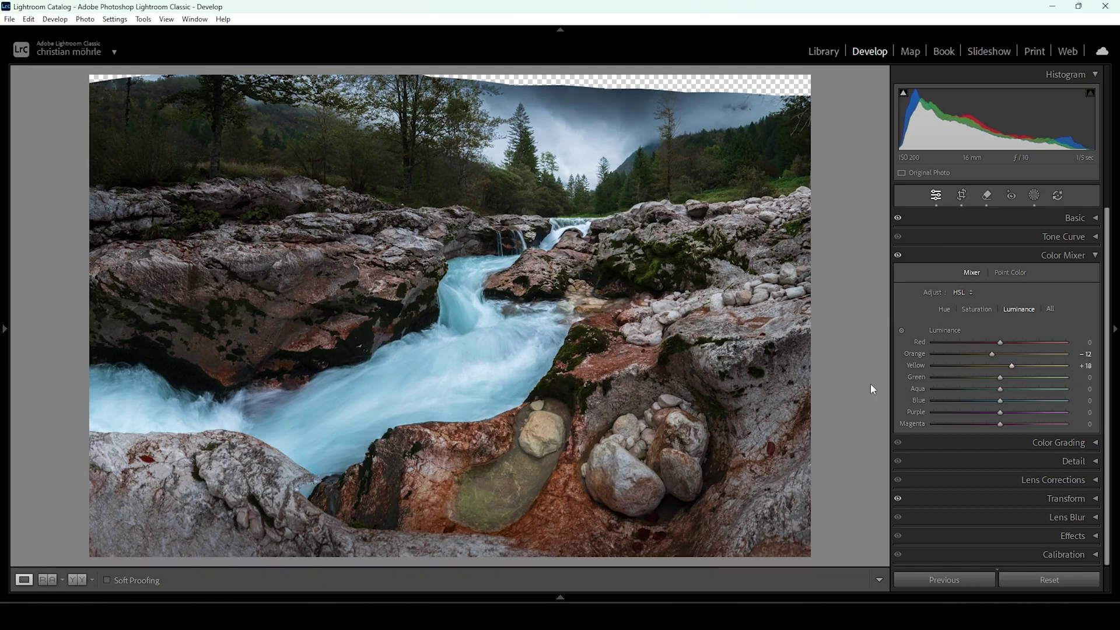
pyautogui.moveTo(1009, 366); pyautogui.dragTo(1013, 364)
pyautogui.moveTo(1008, 378); pyautogui.dragTo(1020, 375)
pyautogui.click(1080, 261)
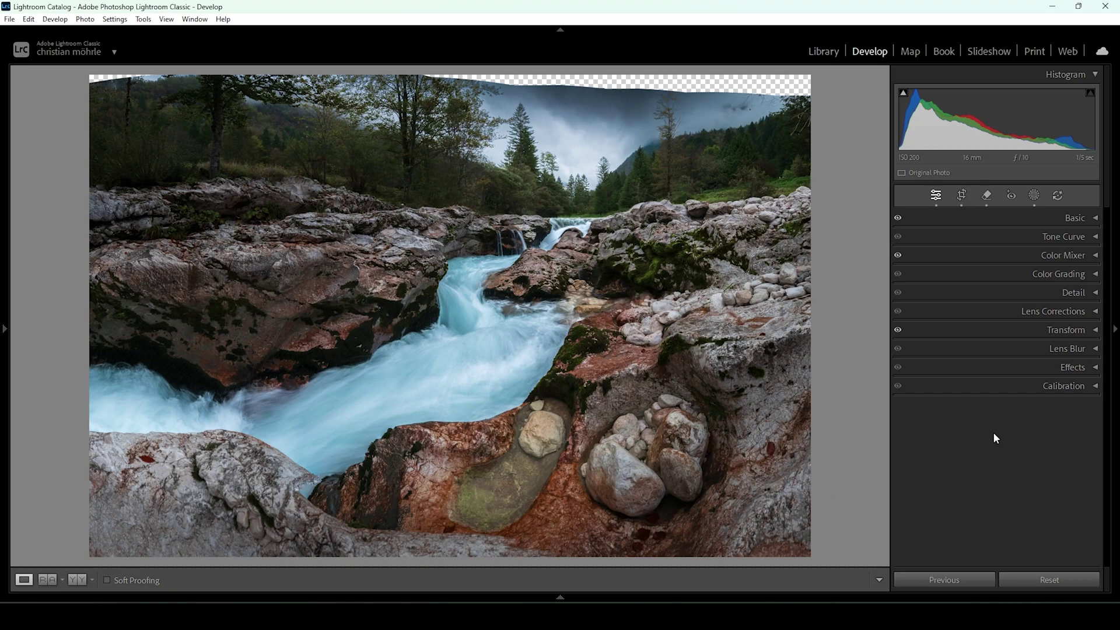
# - Calibrate the Blue Primary with a Hue of -9 and a Saturation of +9
pyautogui.click(1007, 385)
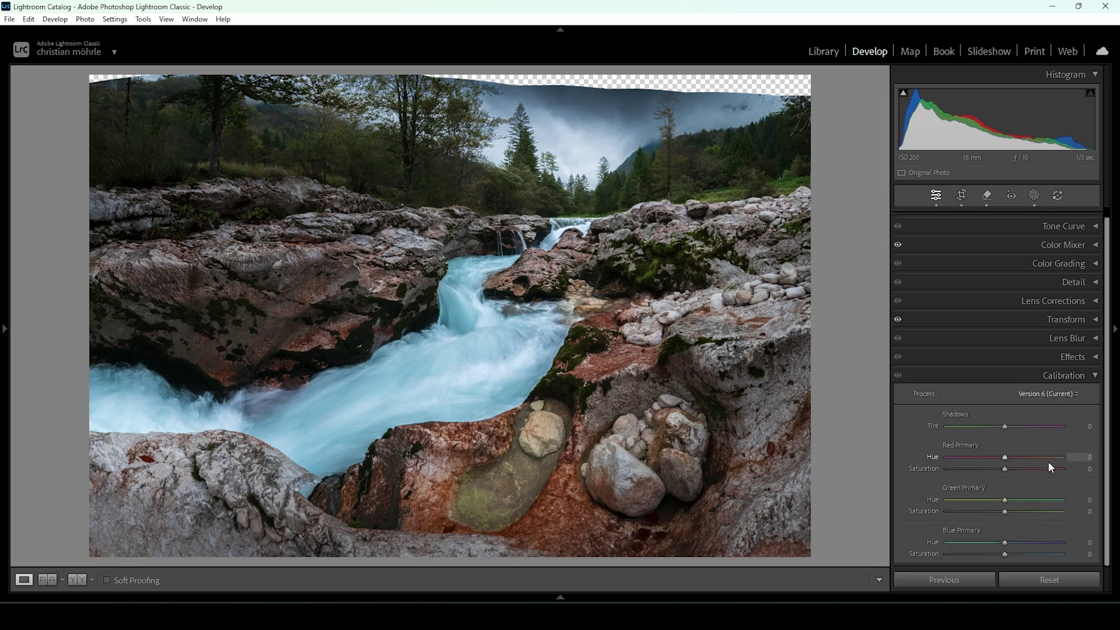
pyautogui.moveTo(1004, 544); pyautogui.dragTo(999, 547)
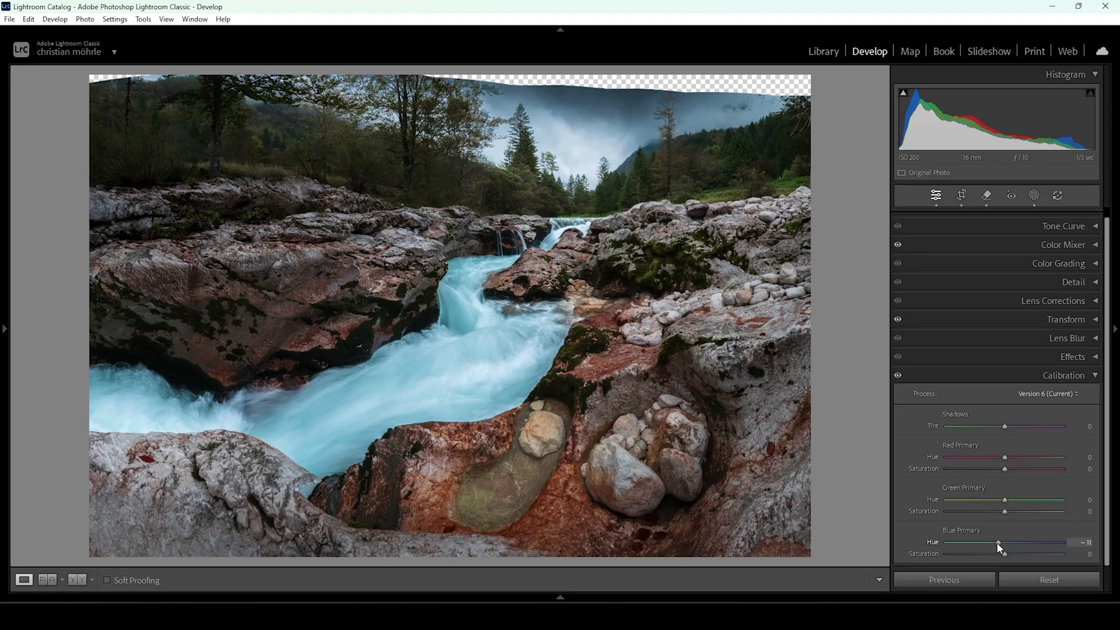
pyautogui.moveTo(997, 543); pyautogui.dragTo(999, 543)
pyautogui.moveTo(1005, 559); pyautogui.dragTo(1010, 558)
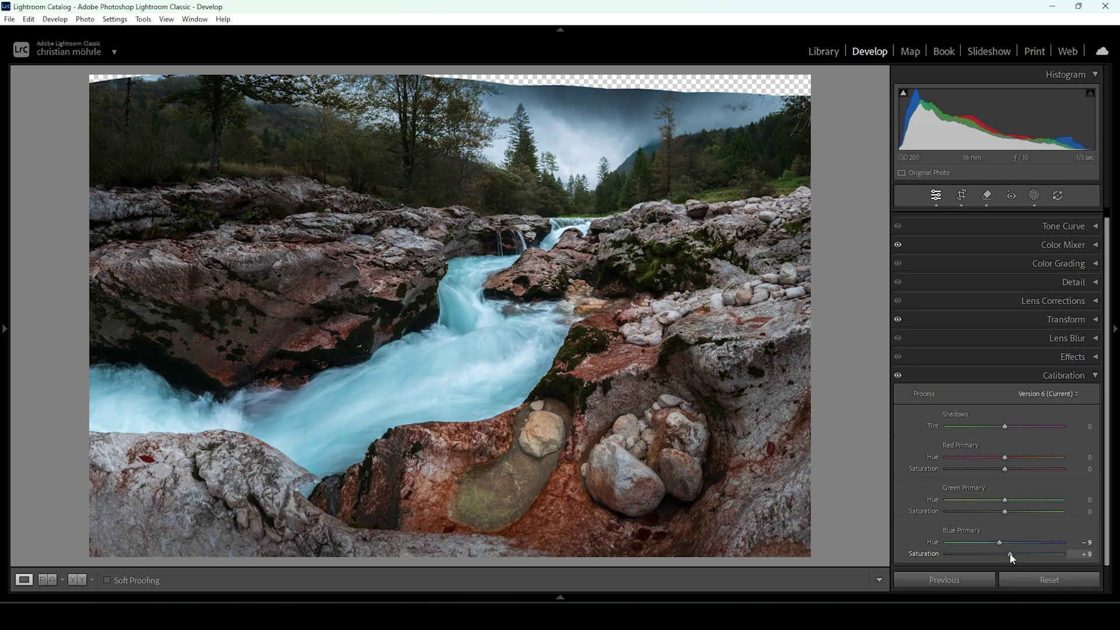
pyautogui.click(1070, 375)
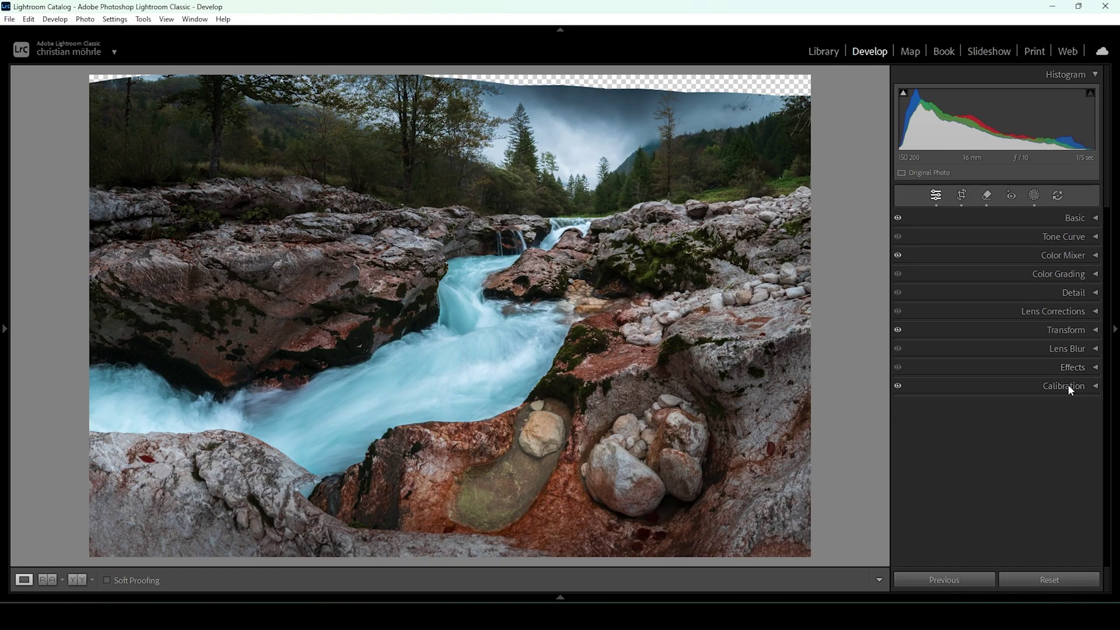
# - Set the sharpening Radius to 0.5 and Detail to 100, and raise Masking strongly
pyautogui.click(1056, 290)
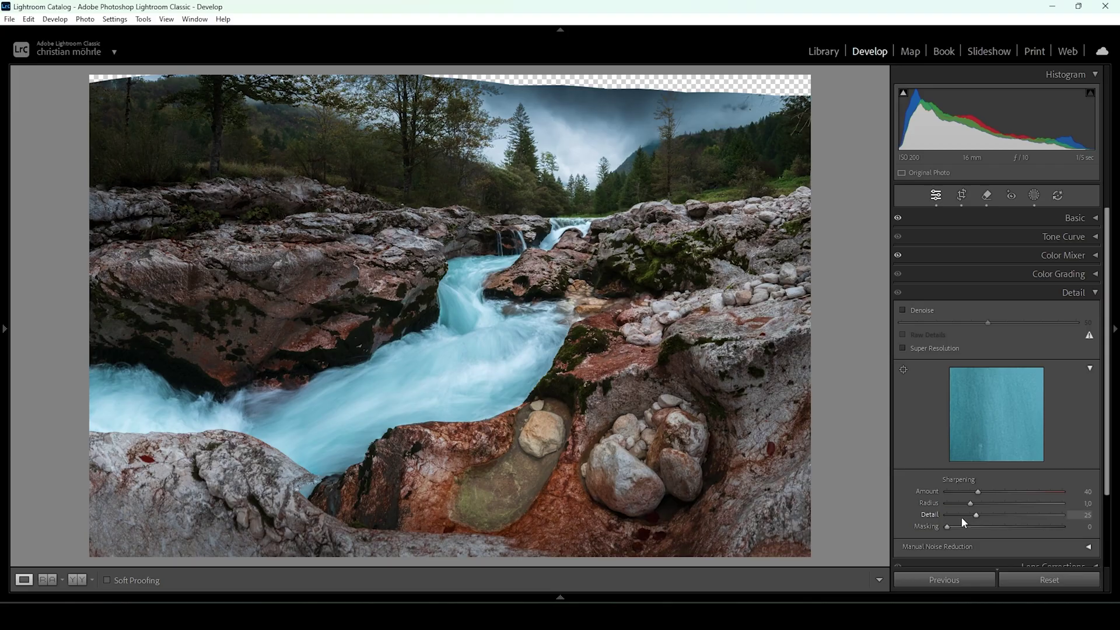
pyautogui.moveTo(971, 505); pyautogui.dragTo(1070, 524)
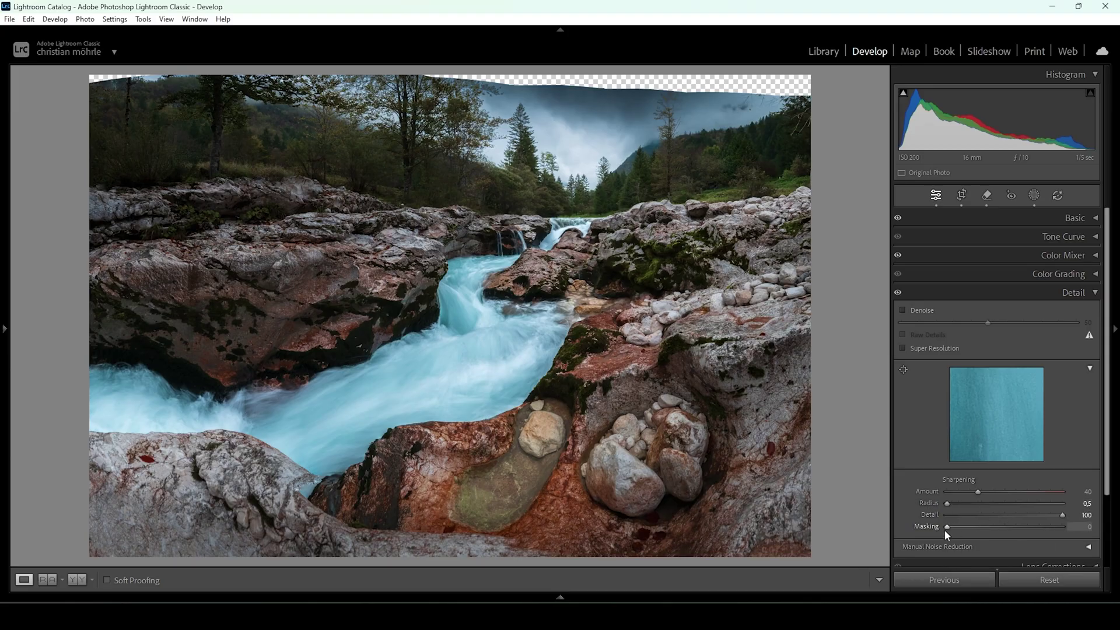
pyautogui.moveTo(947, 530); pyautogui.dragTo(1036, 531)
# - Open the merged panorama DSC07098-Pano-2.dng from the filmstrip for editing in Adobe Photoshop 2025
pyautogui.click(348, 595)
pyautogui.rightClick(679, 528)
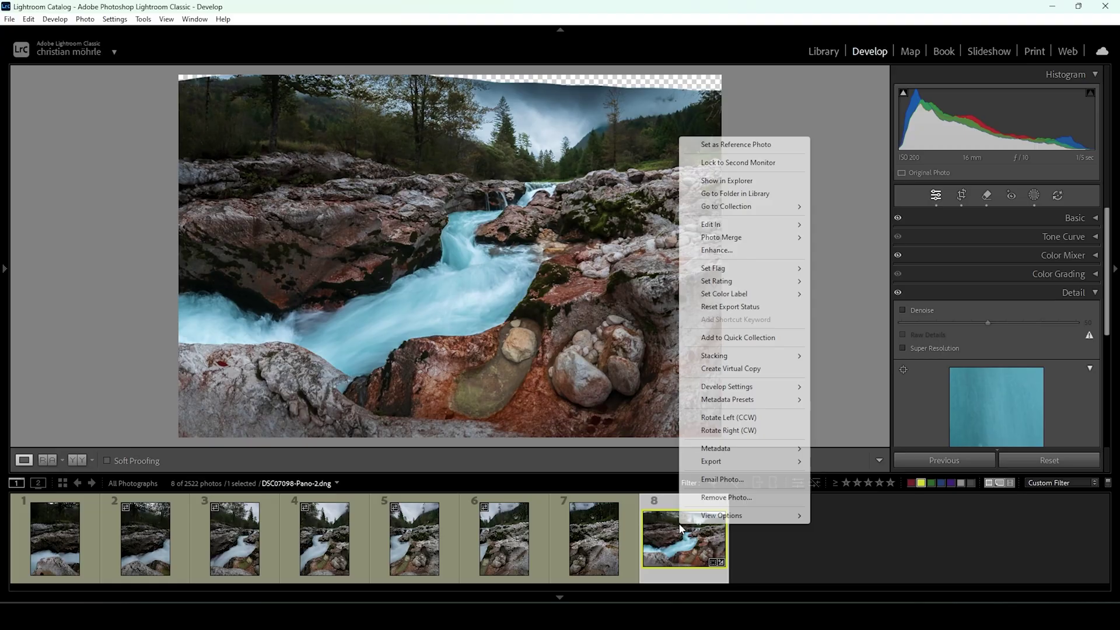
pyautogui.moveTo(733, 225)
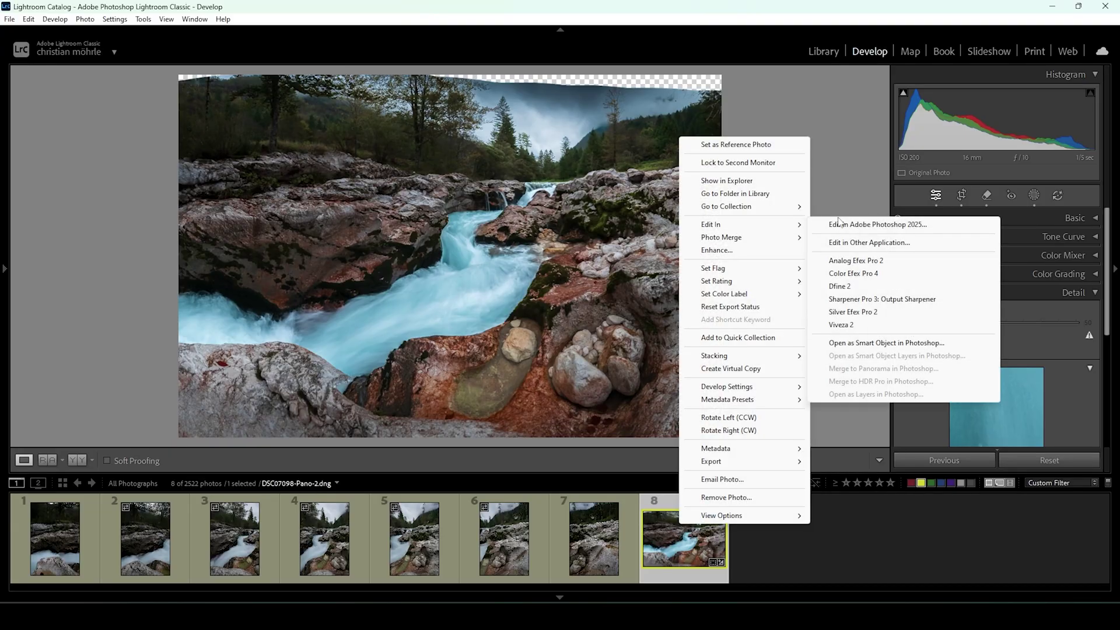
pyautogui.click(870, 227)
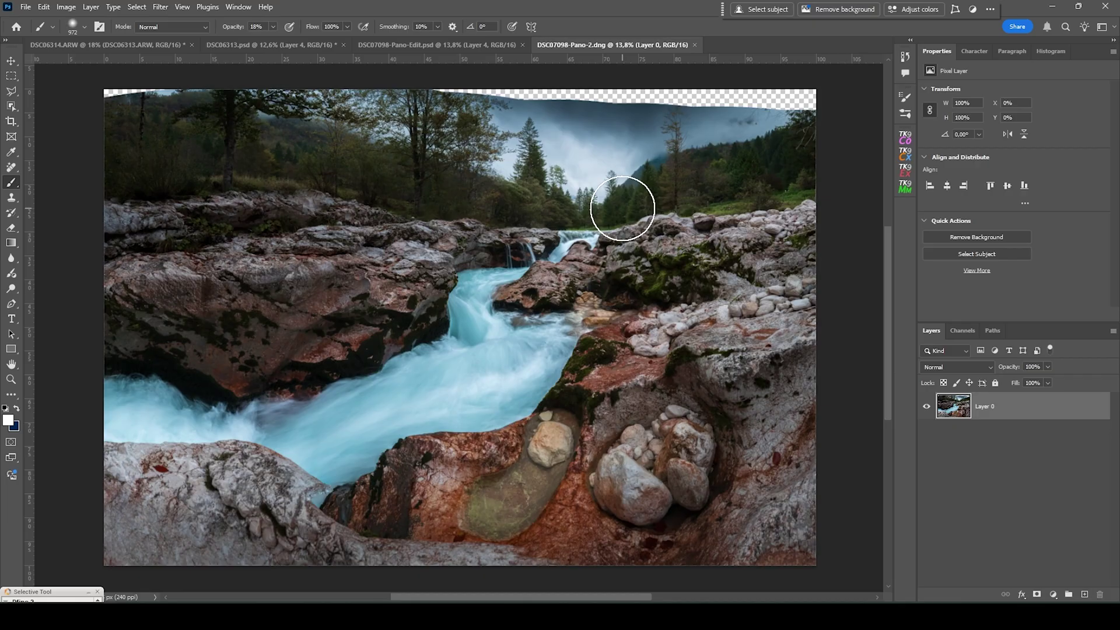
# - Select the transparent area above the panorama by inverting a selection of Layer 0's pixels, and expand the selection by 4 pixels
pyautogui.keyDown('ctrl'); pyautogui.click(959, 412); pyautogui.keyUp('ctrl')
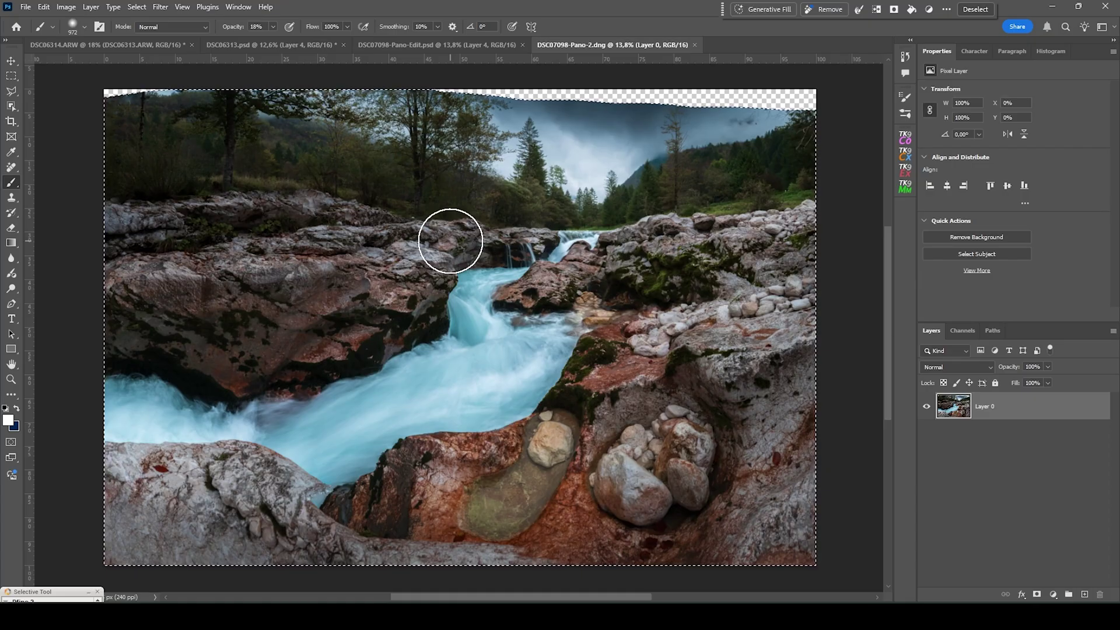
pyautogui.hotkey('ctrl', 'd')
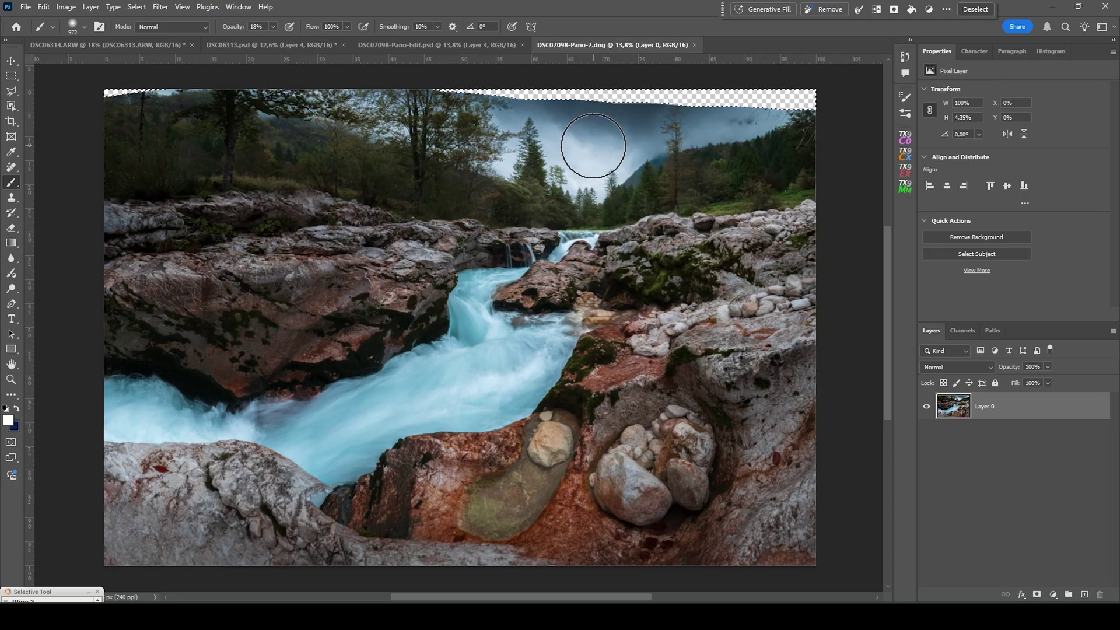
pyautogui.click(136, 7)
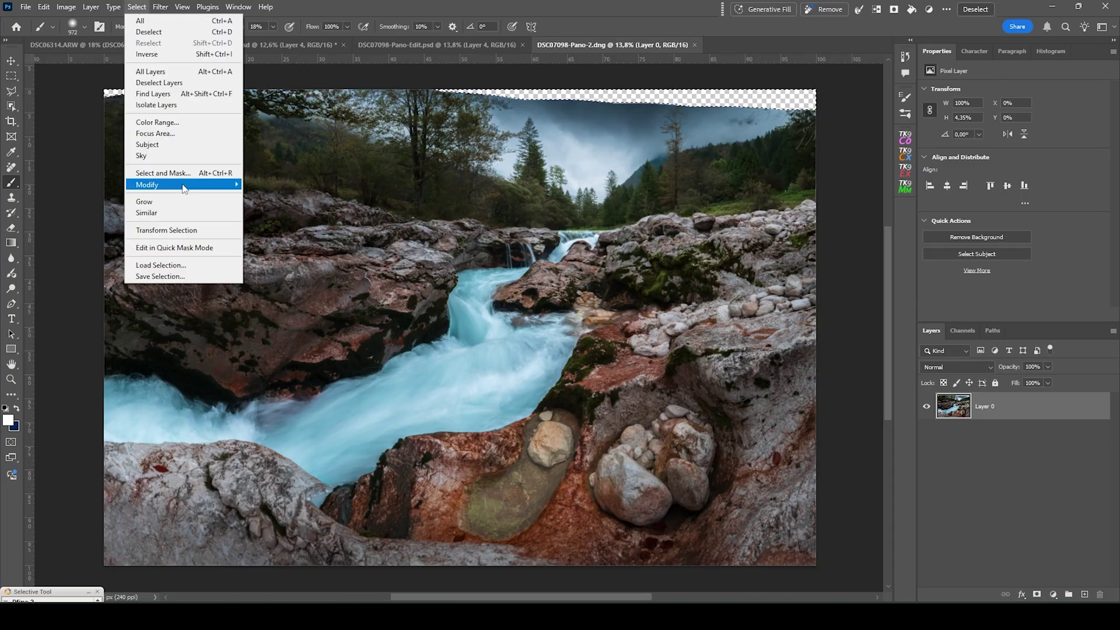
pyautogui.moveTo(183, 187)
pyautogui.click(285, 209)
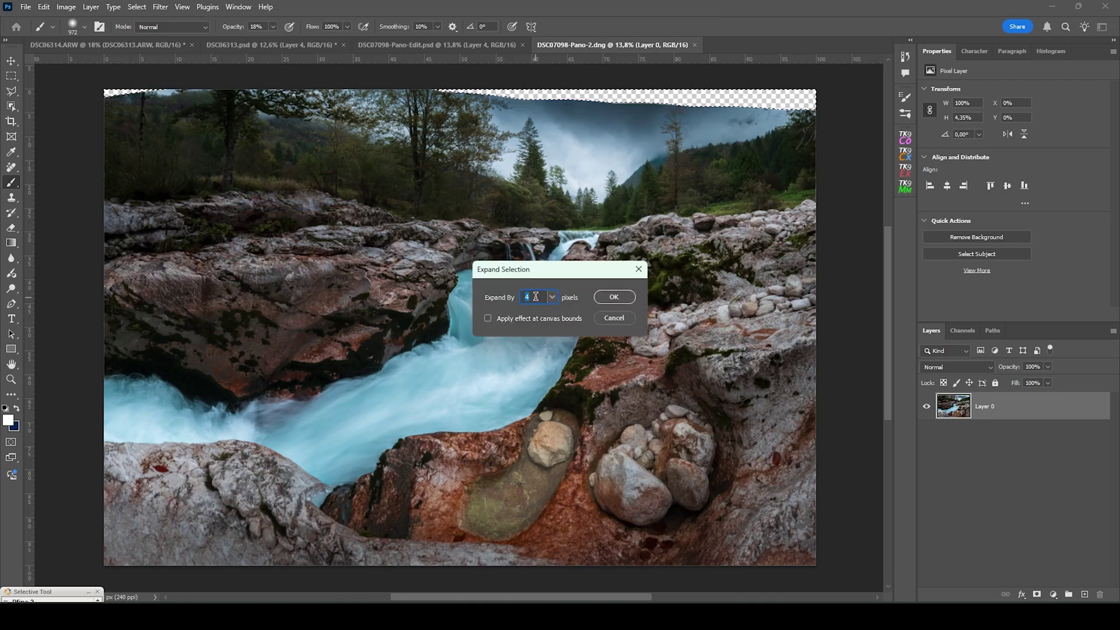
pyautogui.click(614, 298)
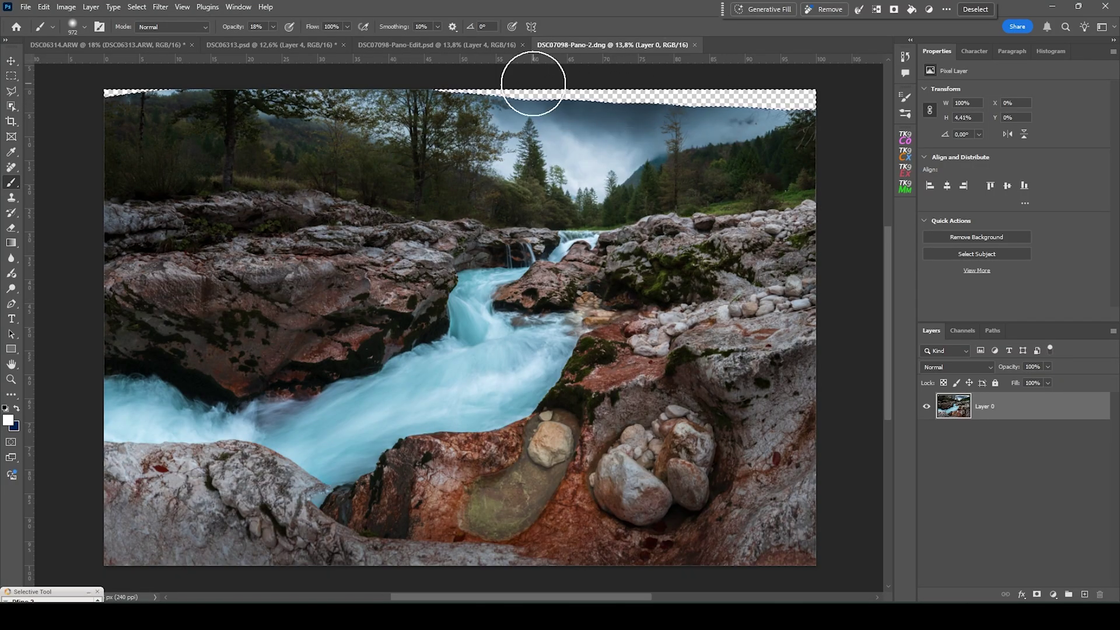
# - Fill the selected transparent area using Generative Fill without a prompt, and choose the second variation
pyautogui.click(765, 10)
pyautogui.click(999, 13)
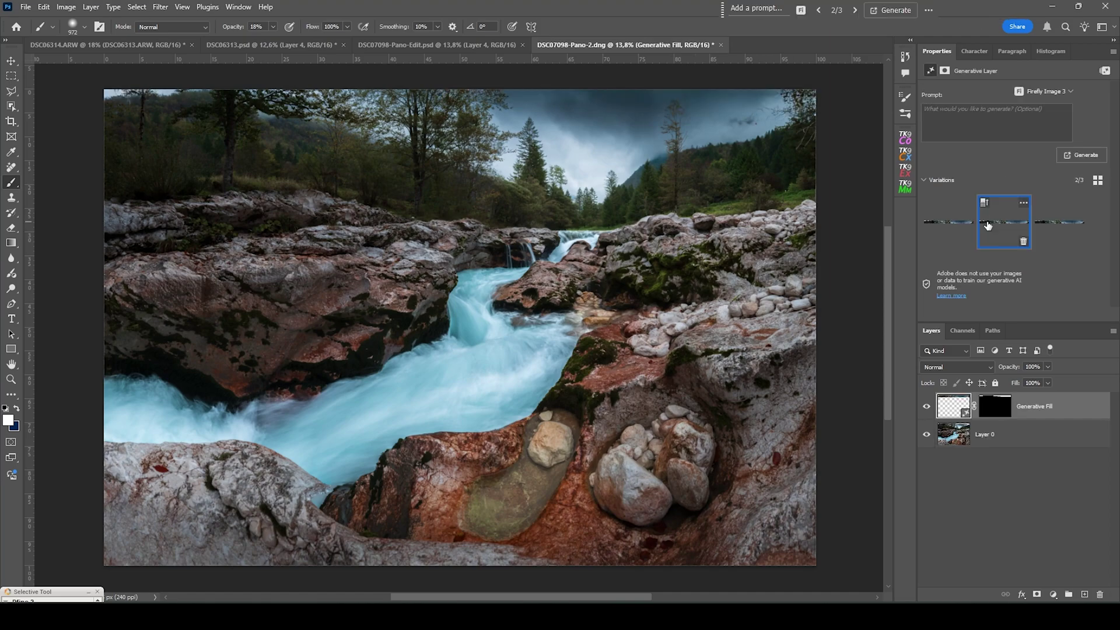
pyautogui.click(987, 226)
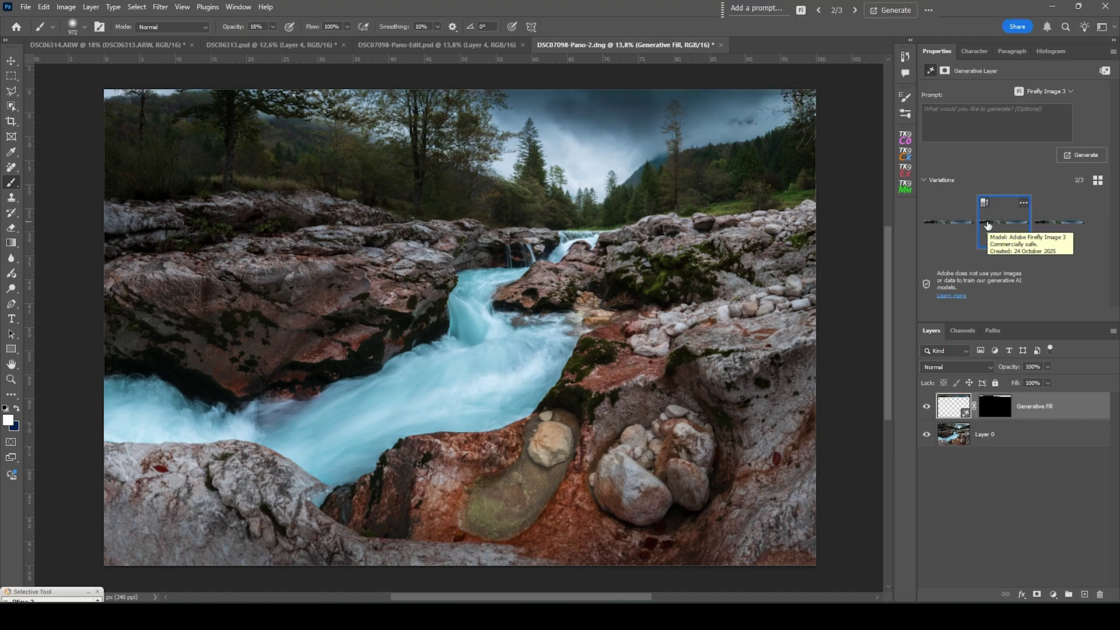